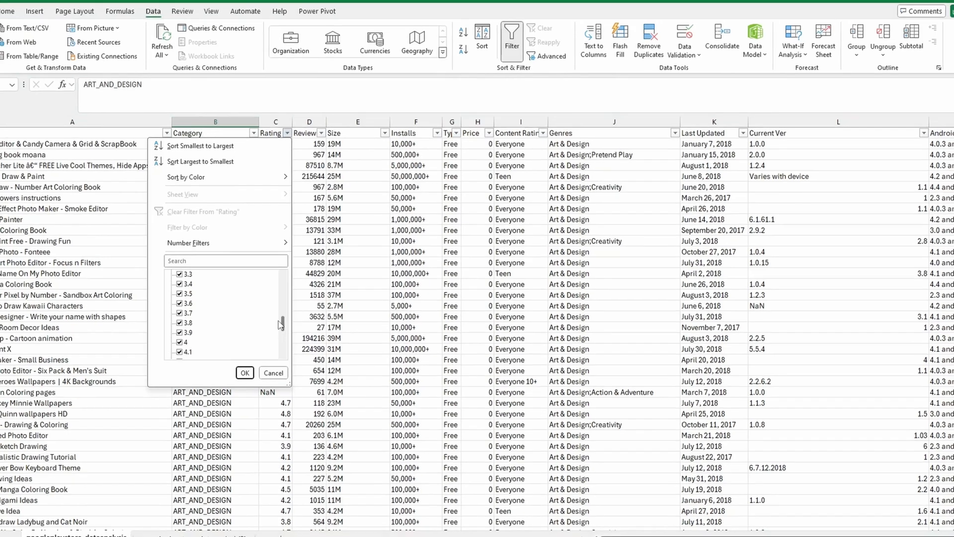
{"action": "scroll", "coordinate": [287, 293], "scroll_direction": "down", "scroll_amount": 2}
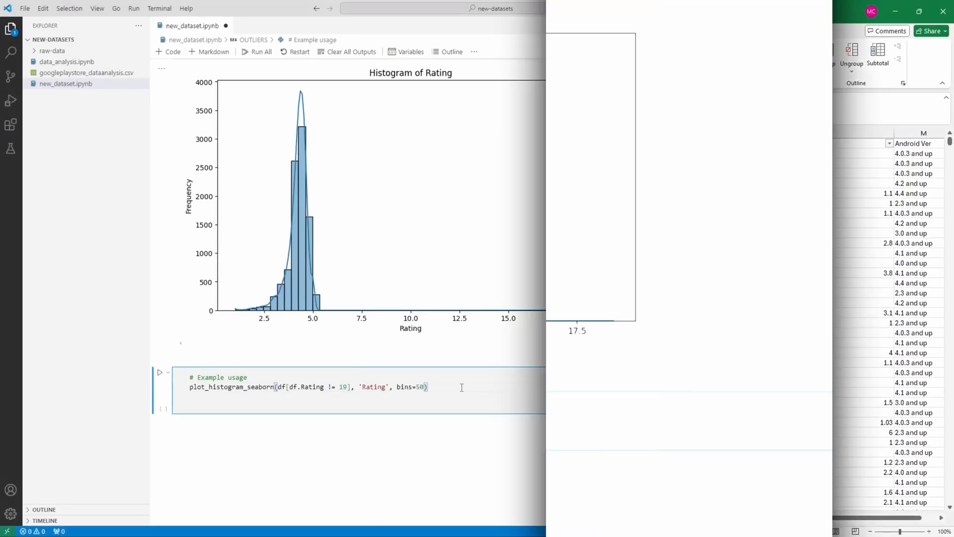
Bring up the googleplaystore_dataanalysis workbook in Excel after the intro preview
{"action": "key", "text": "shift+Return"}
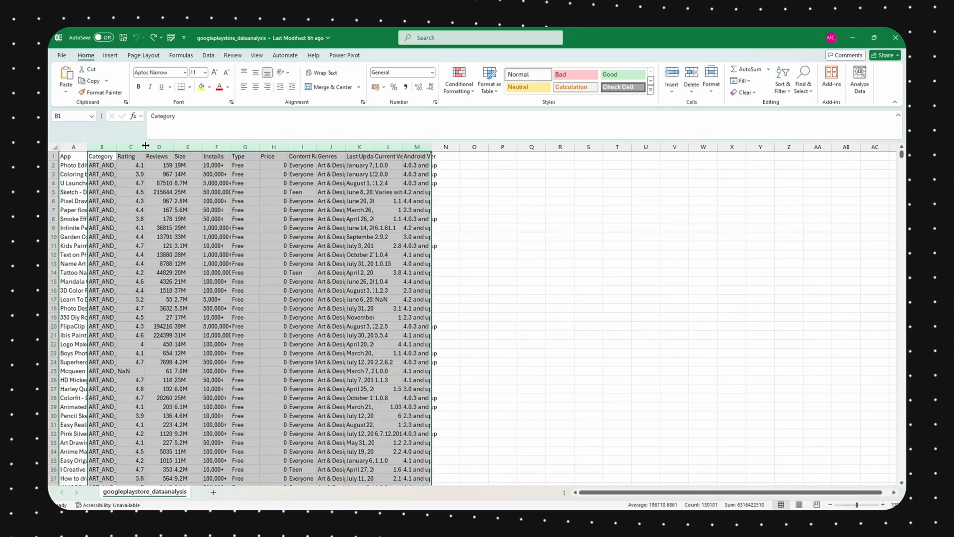
{"action": "double_click", "coordinate": [145, 146]}
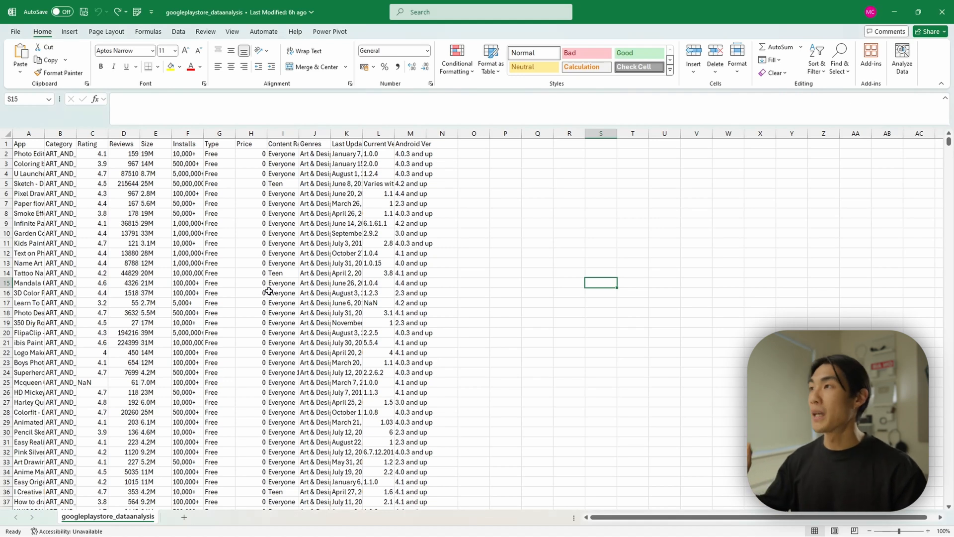
AutoFit columns B through M and widen column A to show full app names
{"action": "left_click_drag", "start_coordinate": [62, 131], "coordinate": [401, 134]}
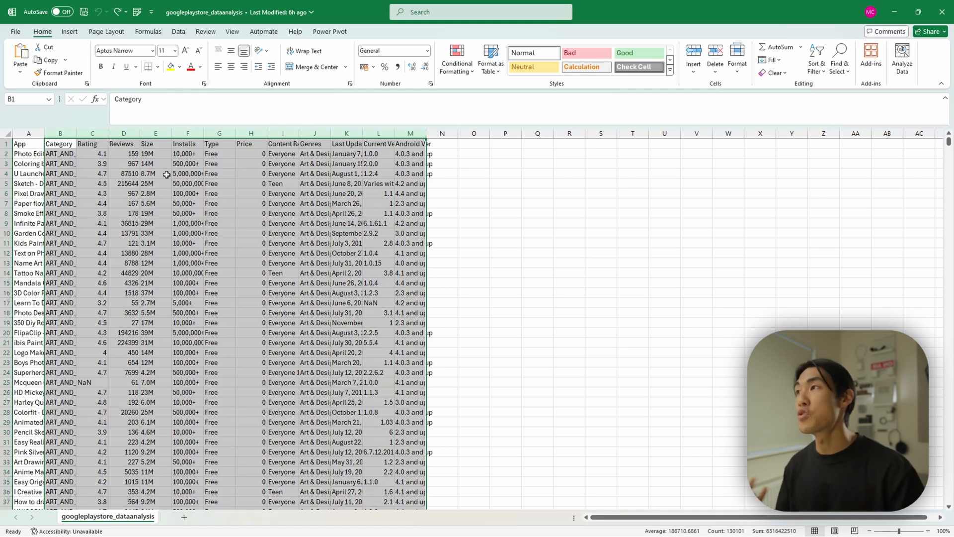
{"action": "double_click", "coordinate": [108, 132]}
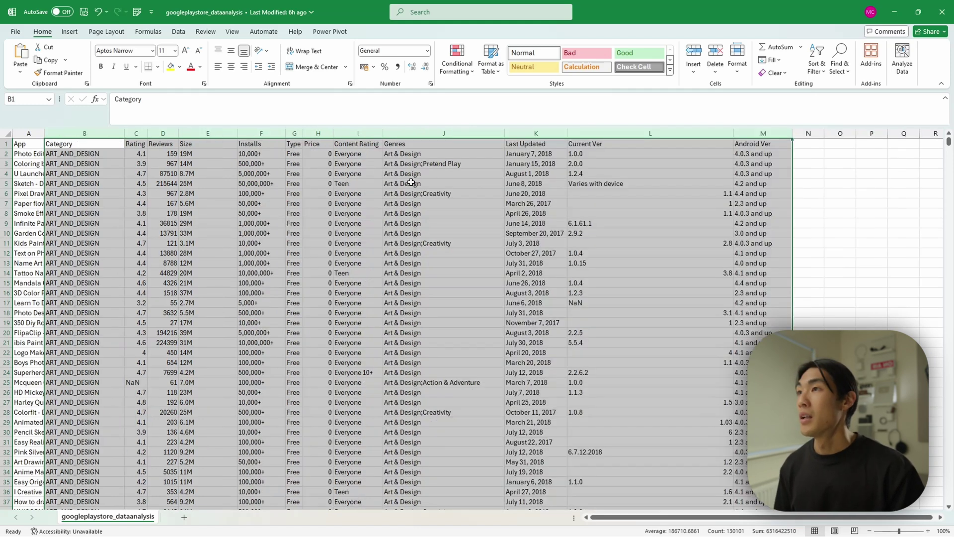
{"action": "left_click", "coordinate": [470, 225]}
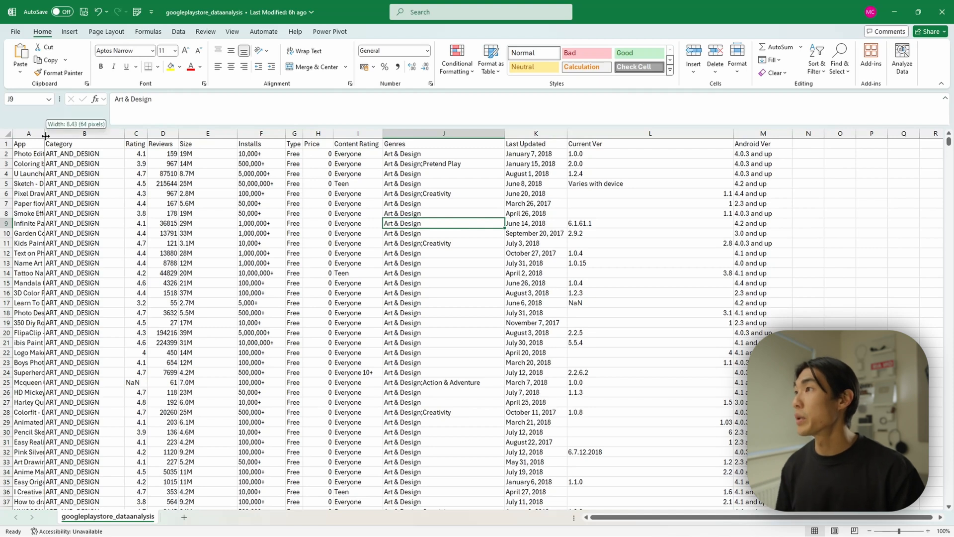
{"action": "left_click_drag", "start_coordinate": [45, 136], "coordinate": [743, 133]}
Highlight the App, Rating, Size and Installs columns in turn
{"action": "left_click", "coordinate": [115, 133]}
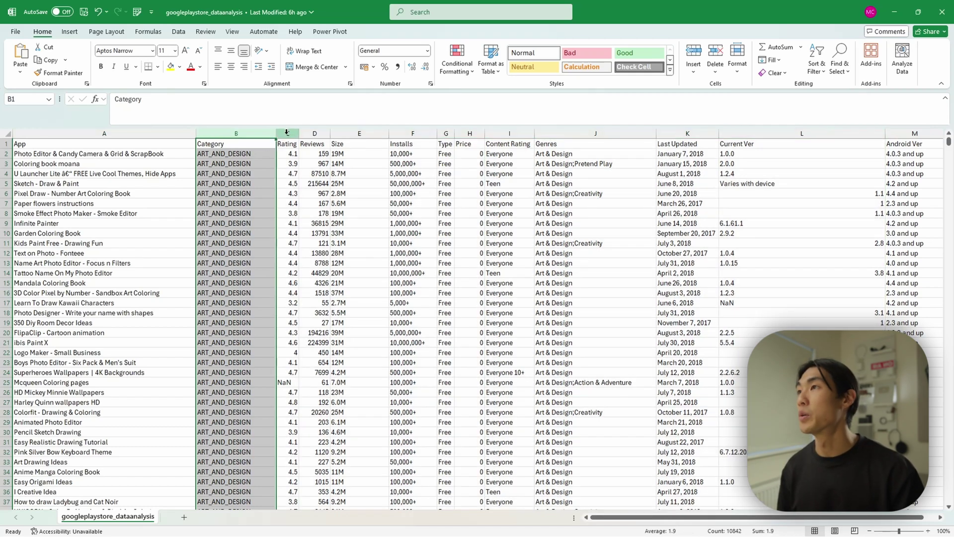
{"action": "left_click", "coordinate": [287, 133]}
{"action": "left_click", "coordinate": [353, 133]}
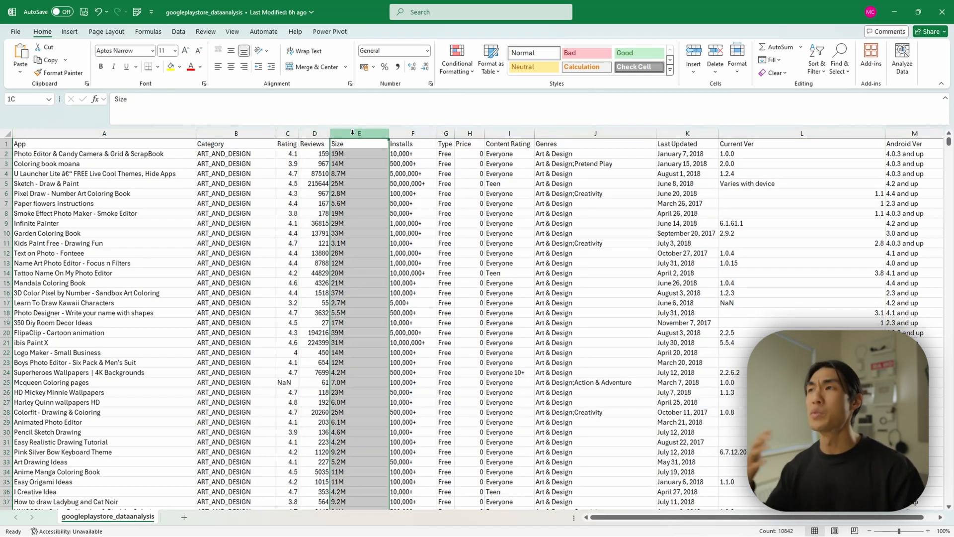
{"action": "left_click", "coordinate": [410, 134]}
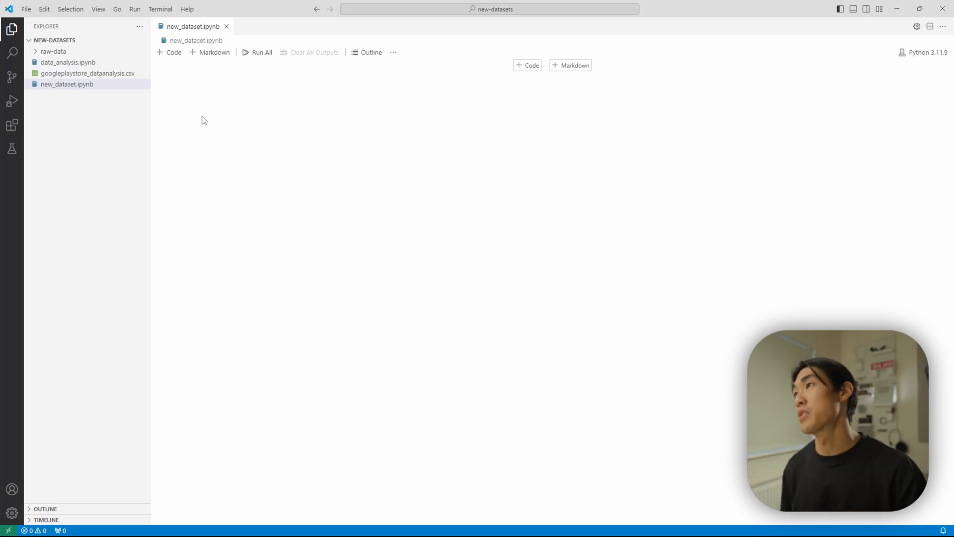
Paste the pandas read_csv code into a new code cell and run it to load the CSV
{"action": "left_click", "coordinate": [168, 54]}
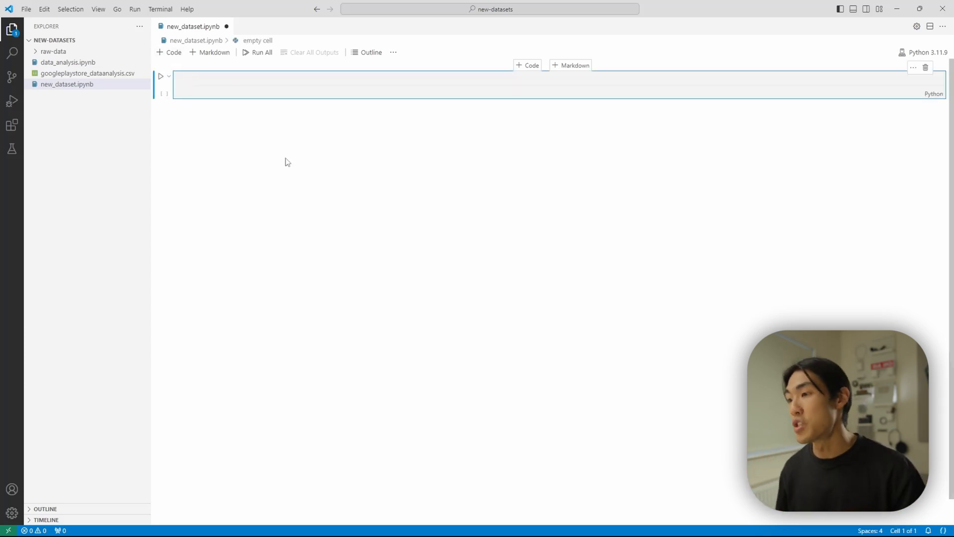
{"action": "key", "text": "Escape"}
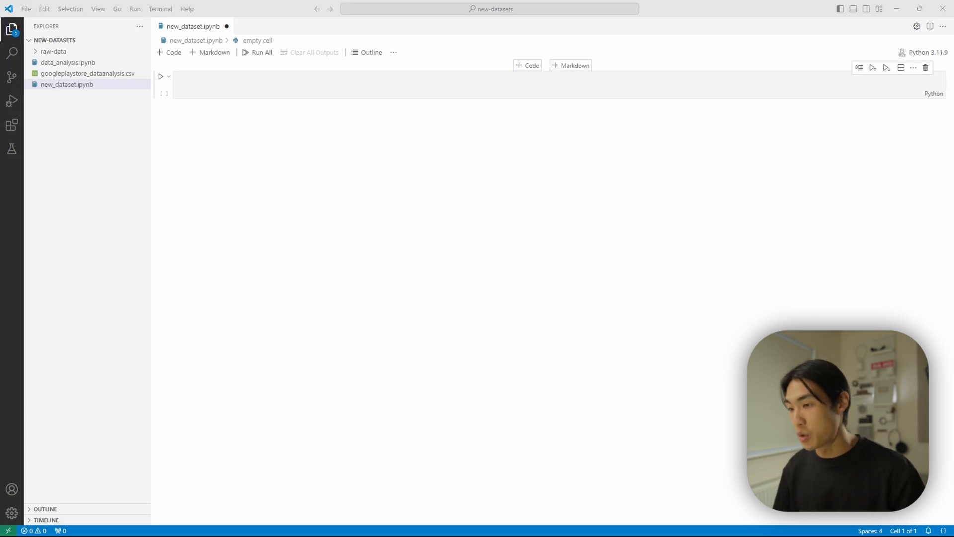
{"action": "left_click", "coordinate": [253, 84]}
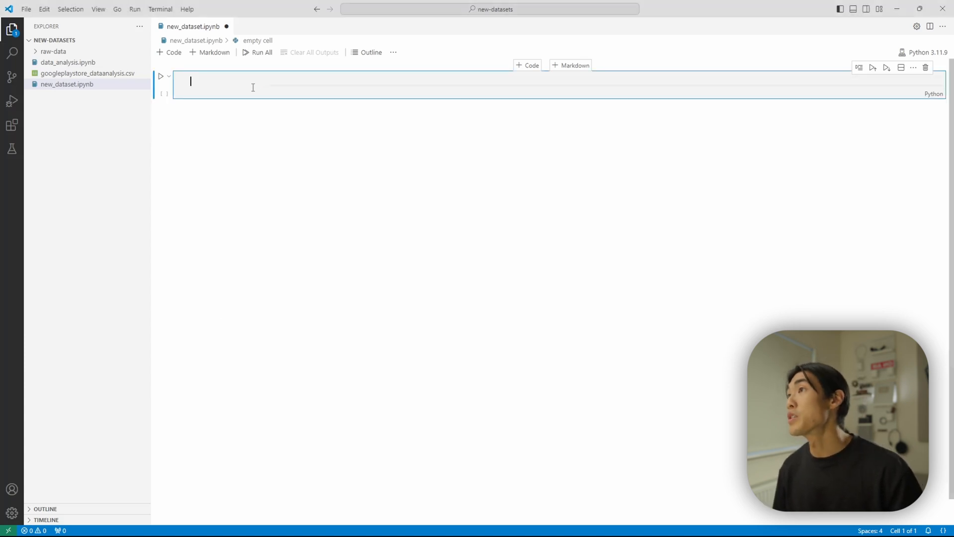
{"action": "type", "text": "# import library import pandas as pd  # Relative path to read the CSV file from the \"raw-data\" folder df = pd.read_csv(r\"raw-data/googleplaystore.csv\")"}
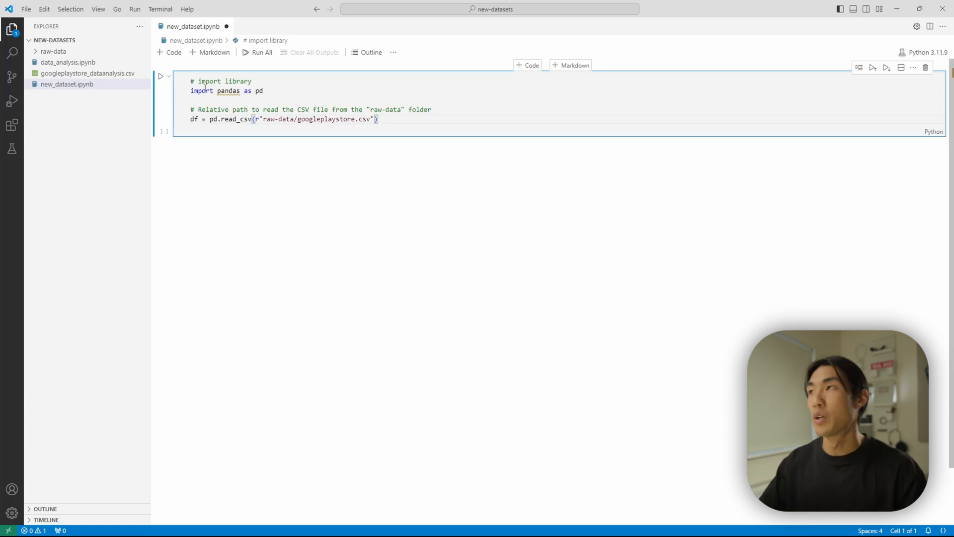
{"action": "key", "text": "ctrl+a"}
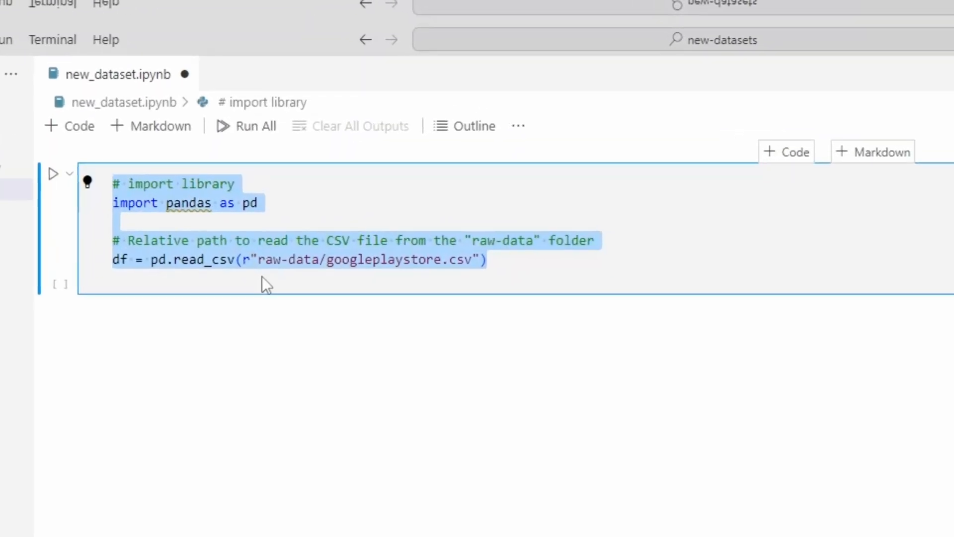
{"action": "left_click", "coordinate": [288, 243]}
{"action": "left_click", "coordinate": [352, 262]}
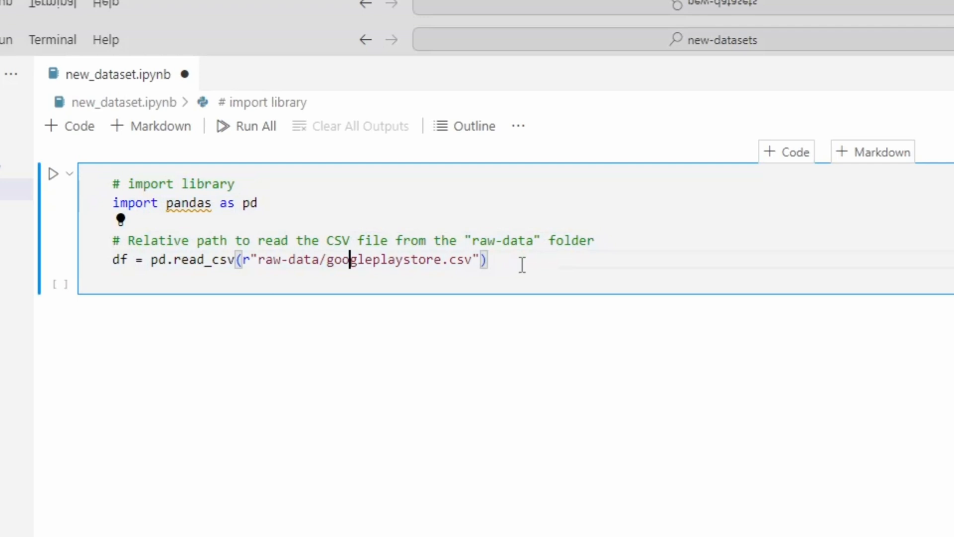
{"action": "left_click", "coordinate": [52, 174]}
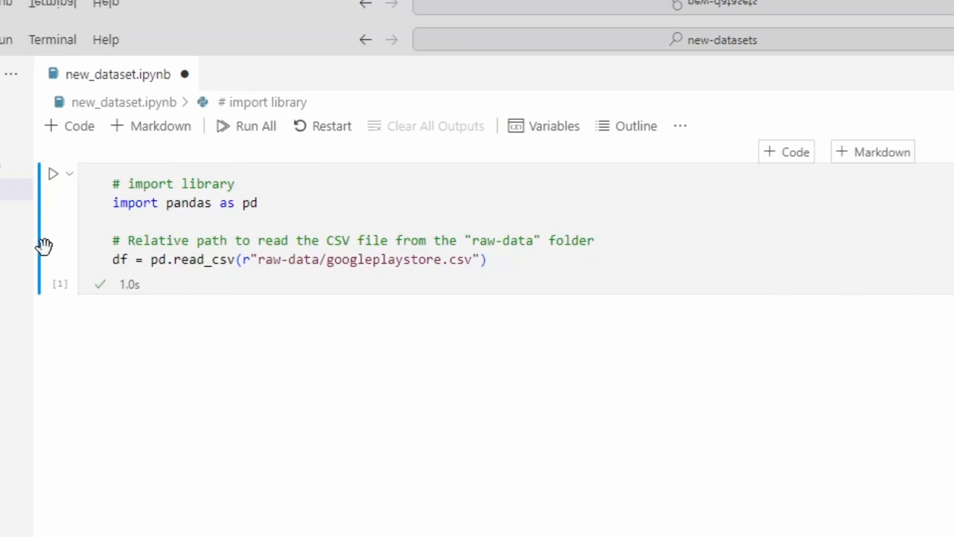
Add a '# DATA QUALITY' Markdown heading in cell 2 with a missing-values check cell below
{"action": "key", "text": "b"}
{"action": "key", "text": "b"}
{"action": "key", "text": "b"}
{"action": "key", "text": "b"}
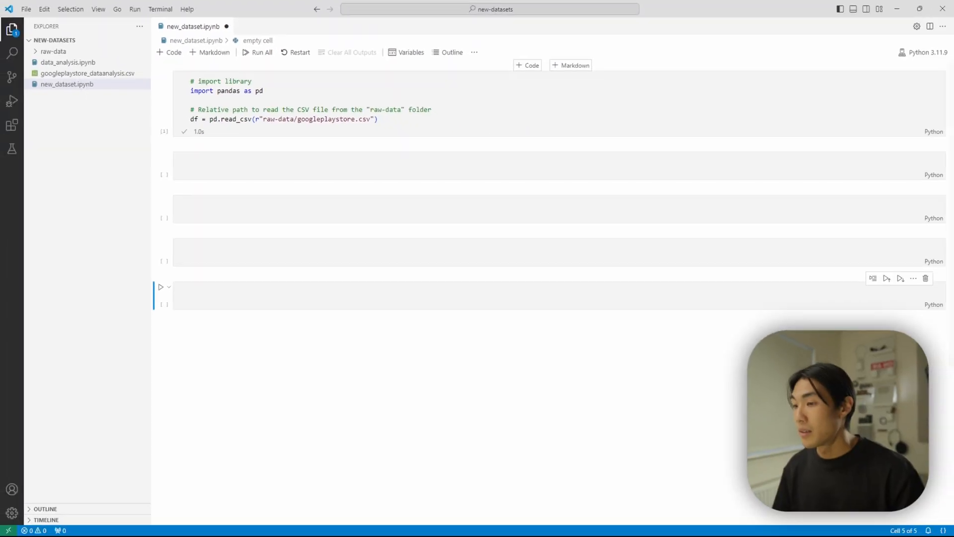
{"action": "left_click", "coordinate": [174, 168]}
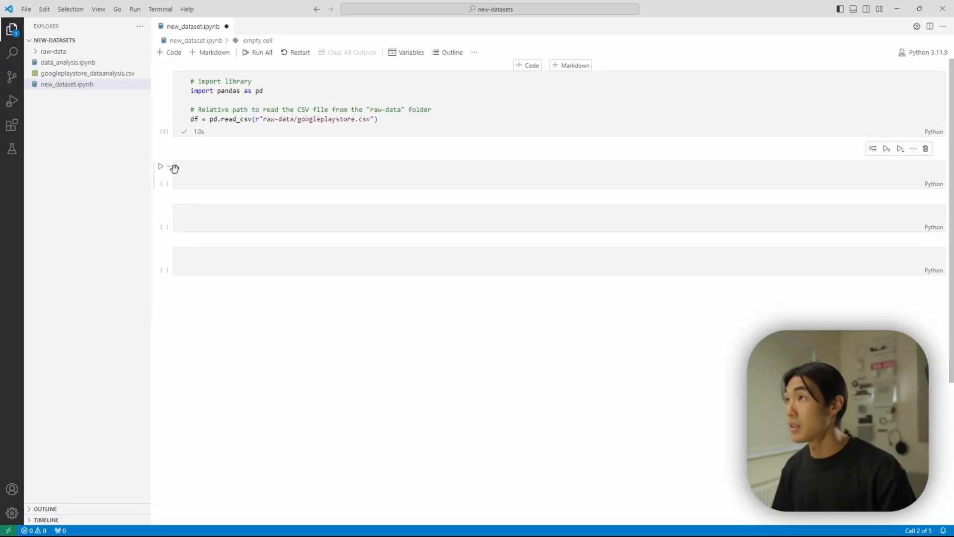
{"action": "key", "text": "m"}
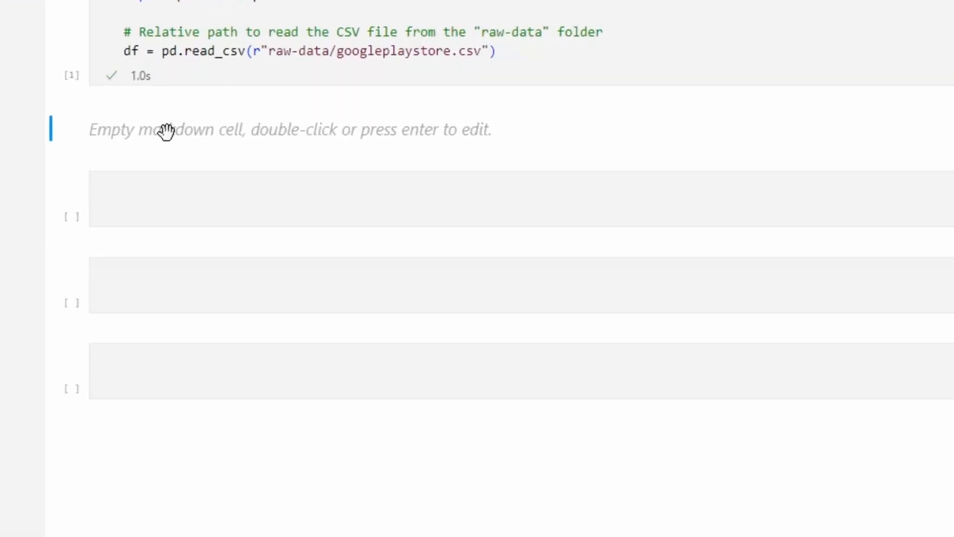
{"action": "double_click", "coordinate": [210, 161]}
{"action": "type", "text": "# DATA"}
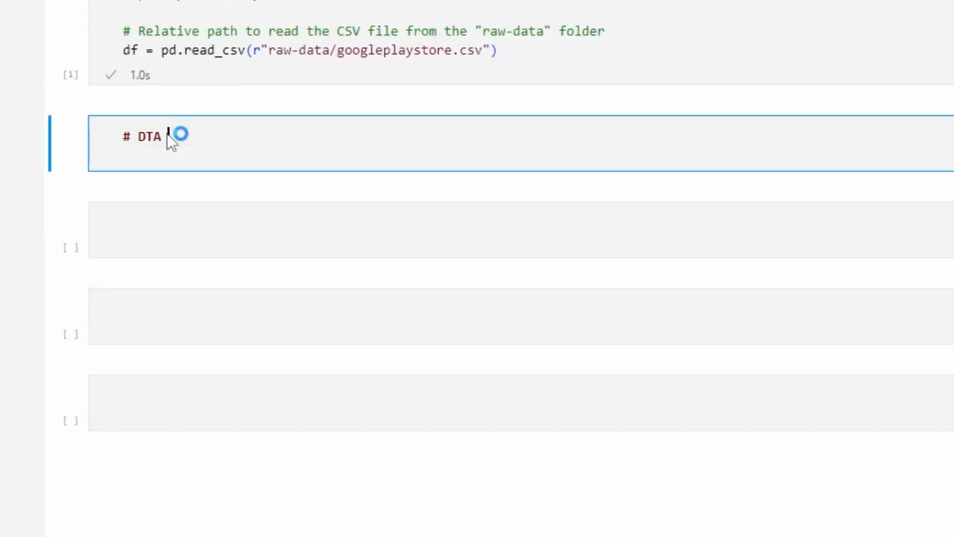
{"action": "type", "text": " Q"}
{"action": "type", "text": "UALITY"}
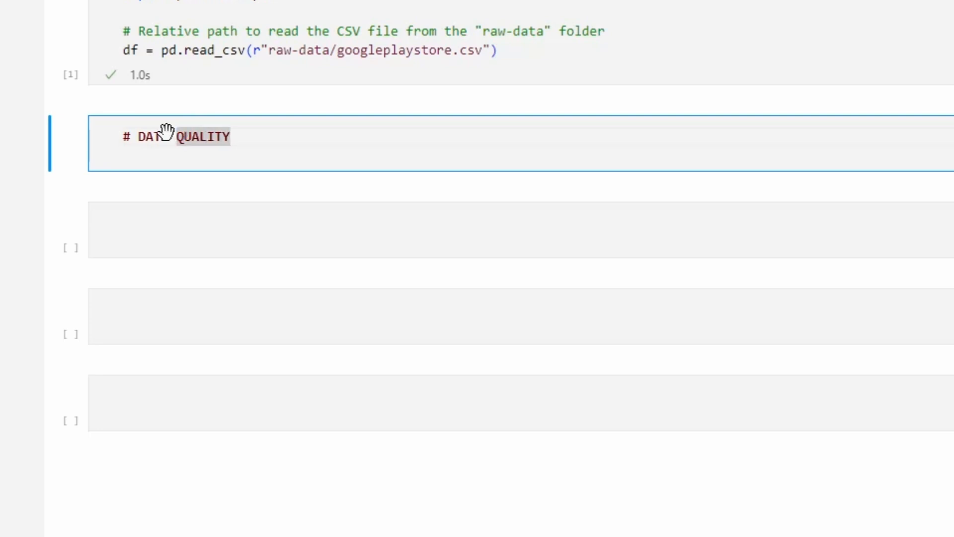
{"action": "key", "text": "ctrl+Return"}
{"action": "left_click", "coordinate": [231, 211]}
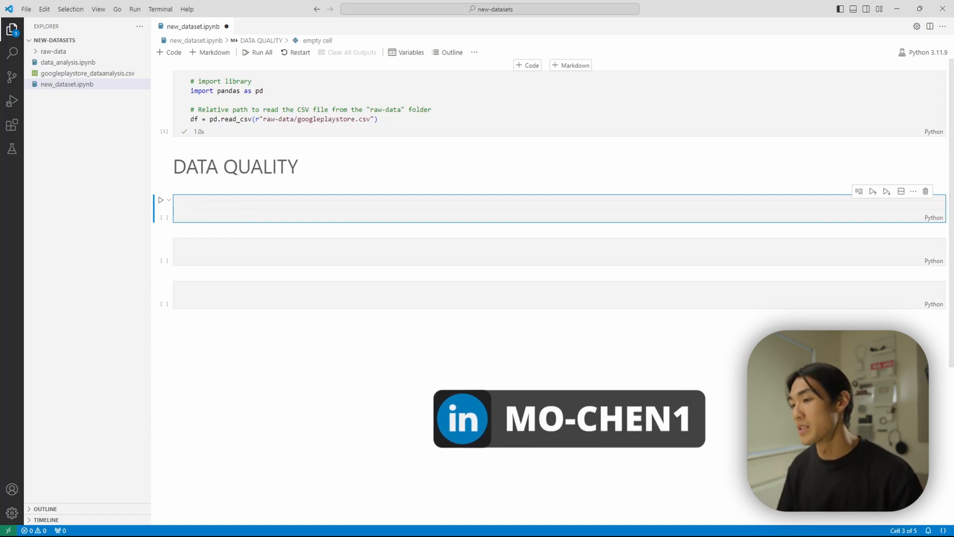
{"action": "key", "text": "Escape"}
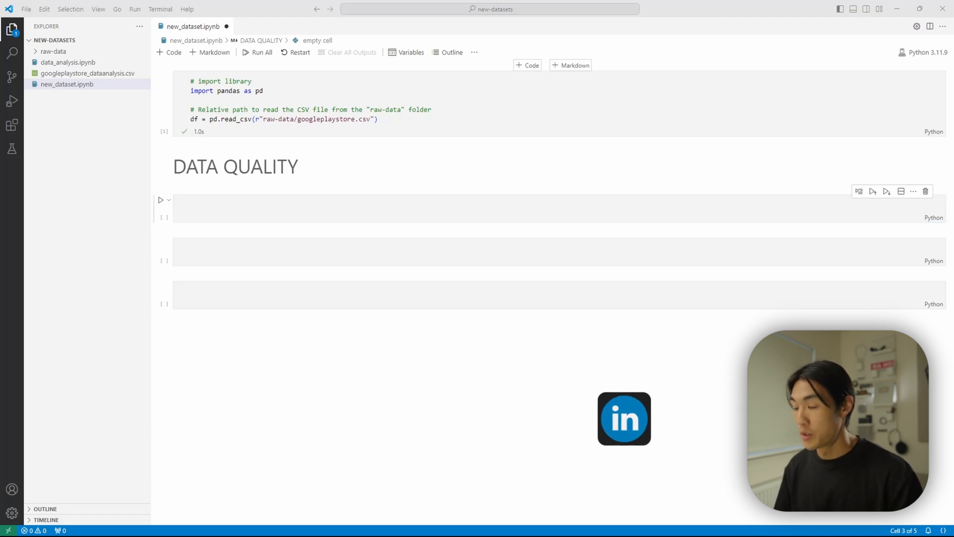
{"action": "left_click", "coordinate": [239, 215]}
{"action": "type", "text": "# Check for missing values df.isnull().sum()"}
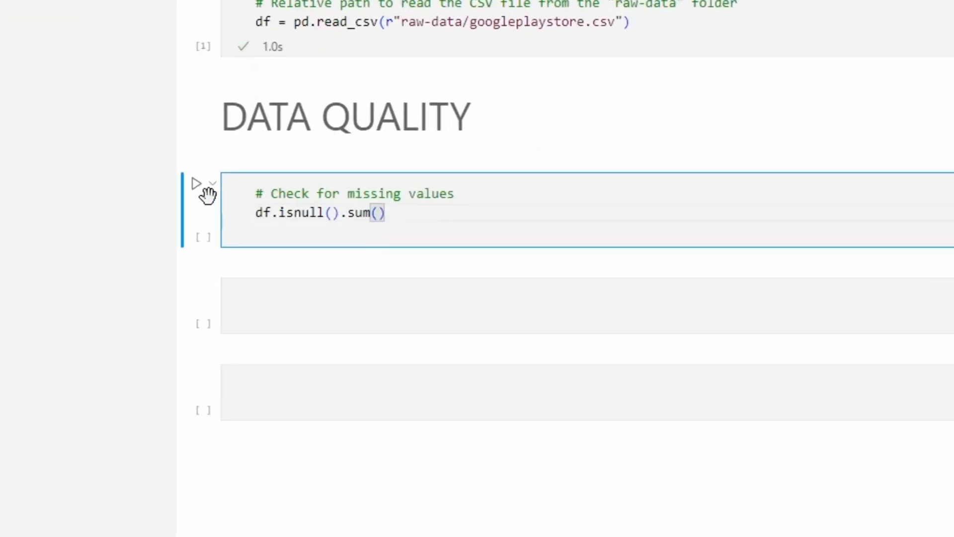
{"action": "left_click", "coordinate": [197, 184]}
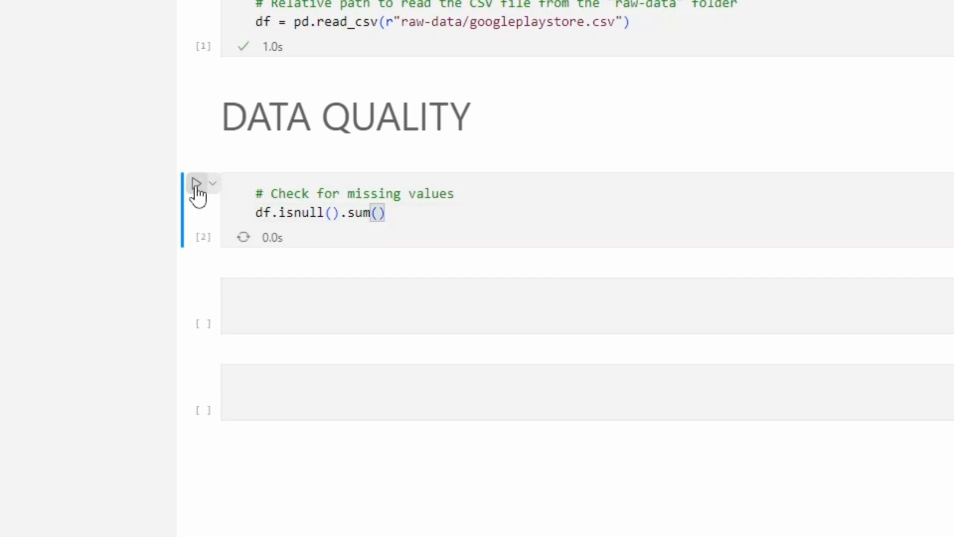
{"action": "scroll", "coordinate": [253, 208], "scroll_direction": "down", "scroll_amount": 1}
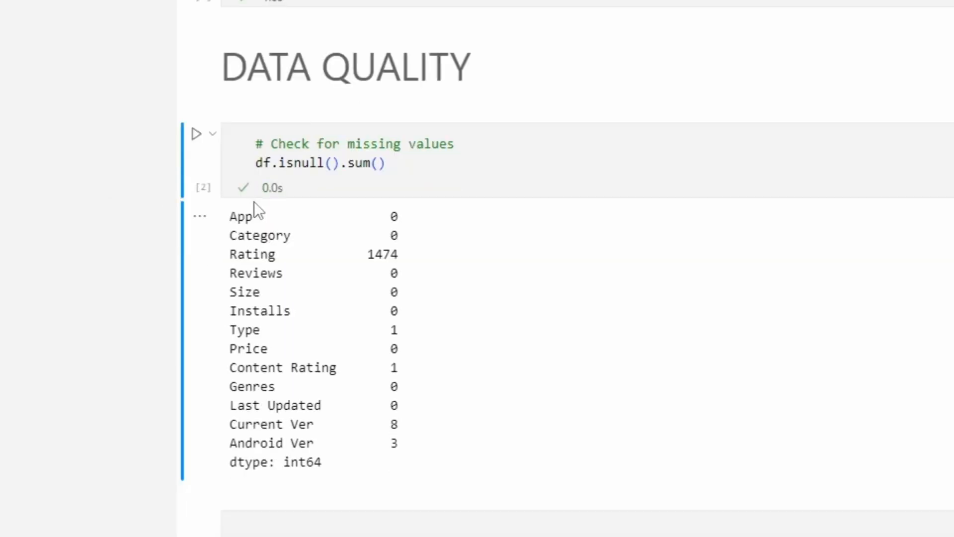
{"action": "left_click", "coordinate": [233, 258]}
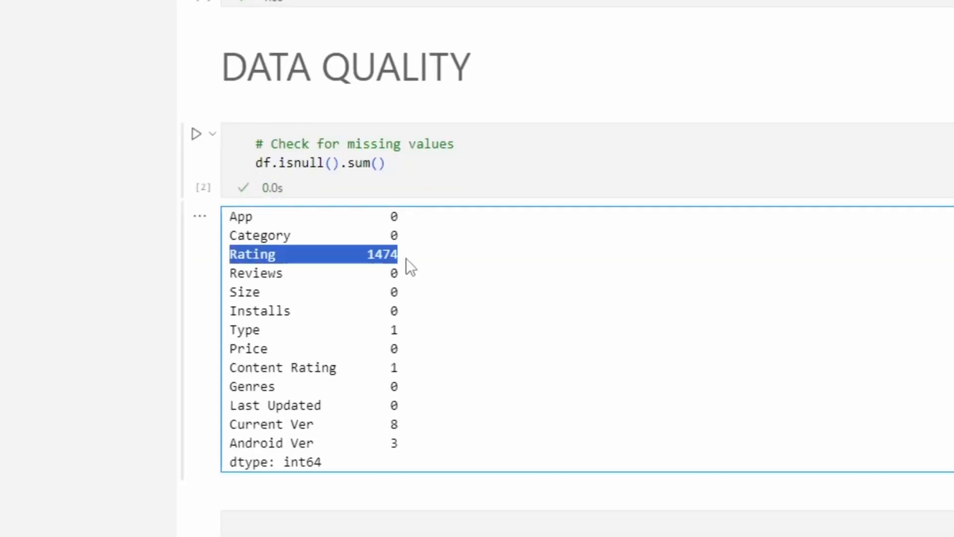
{"action": "left_click_drag", "start_coordinate": [362, 255], "coordinate": [429, 258]}
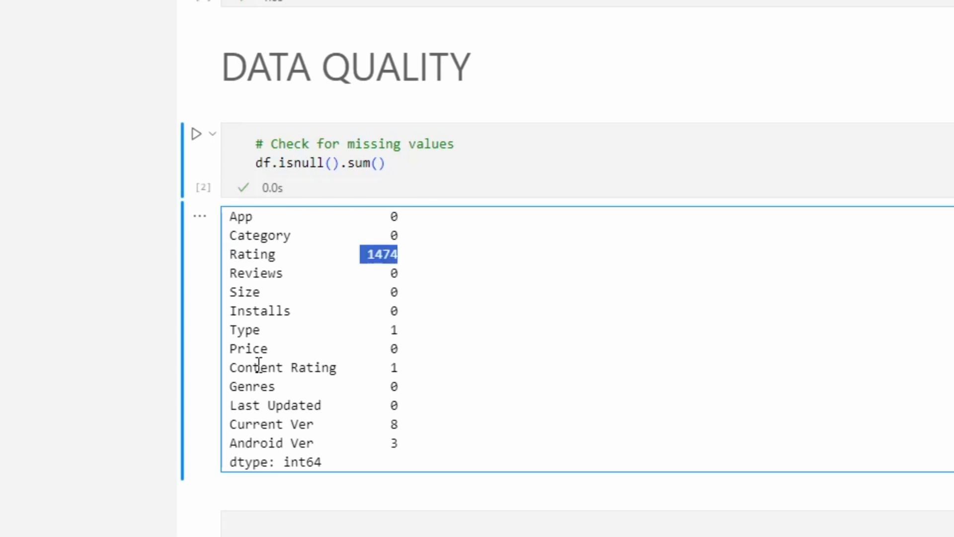
{"action": "left_click", "coordinate": [402, 362]}
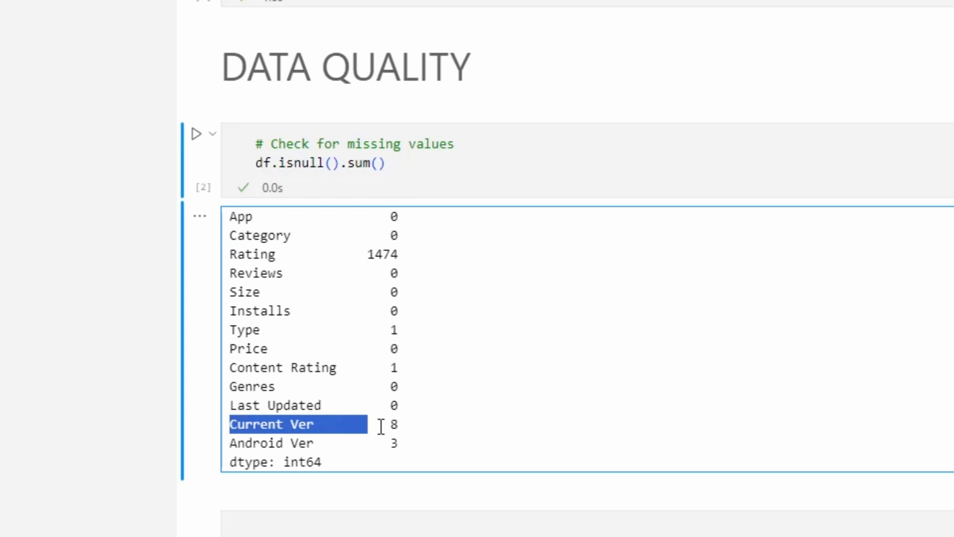
{"action": "left_click_drag", "start_coordinate": [233, 444], "coordinate": [343, 445]}
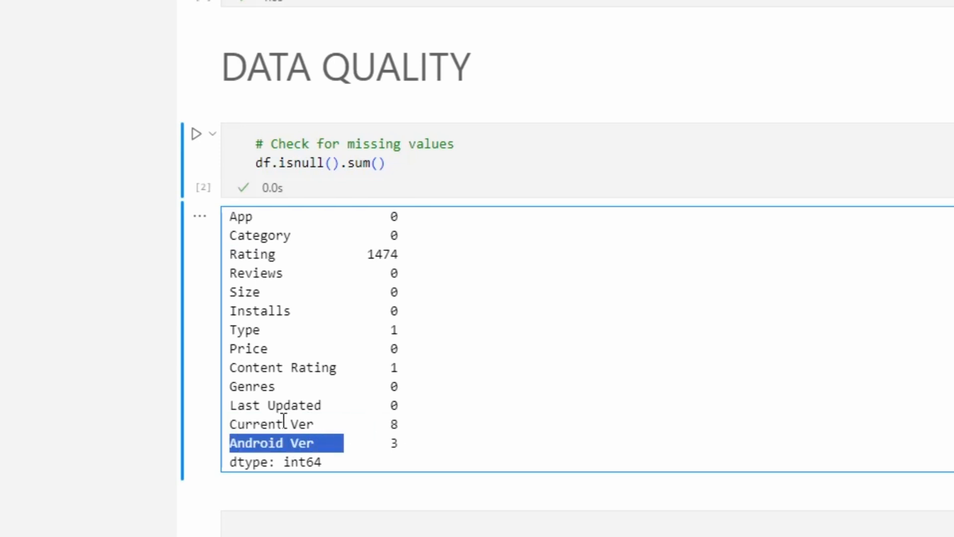
{"action": "mouse_move", "coordinate": [232, 422]}
{"action": "left_mouse_down"}
{"action": "mouse_move", "coordinate": [407, 426]}
{"action": "mouse_move", "coordinate": [408, 434]}
{"action": "left_mouse_up"}
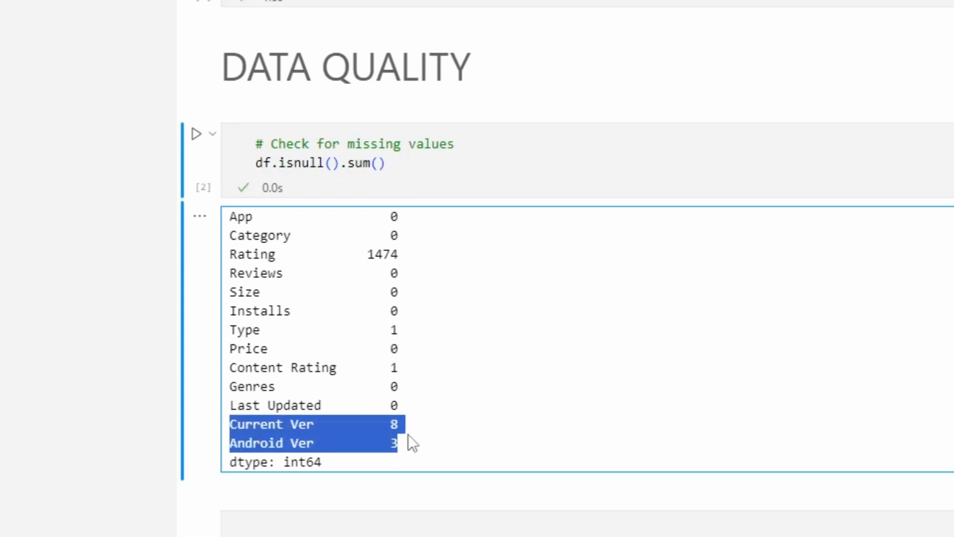
{"action": "left_click", "coordinate": [430, 427]}
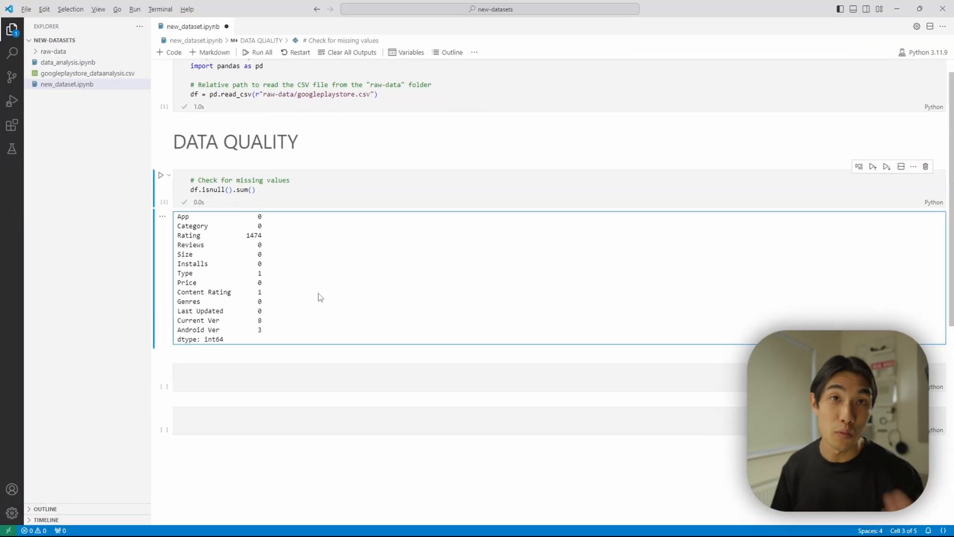
{"action": "key", "text": "alt+Tab"}
Switch to the spreadsheet, add header filters and filter Rating to NaN only
{"action": "key", "text": "alt+Tab"}
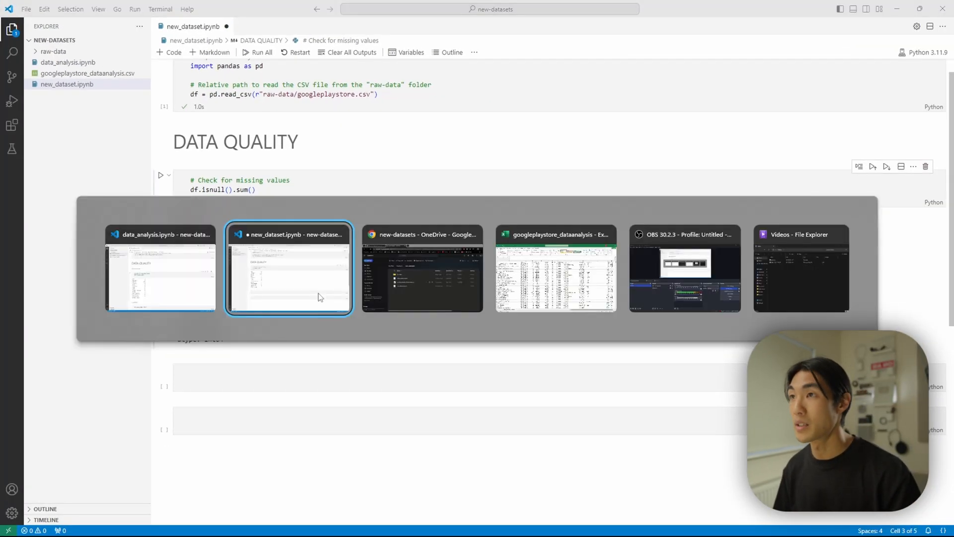
{"action": "key", "text": "alt+Tab"}
{"action": "left_click", "coordinate": [147, 173]}
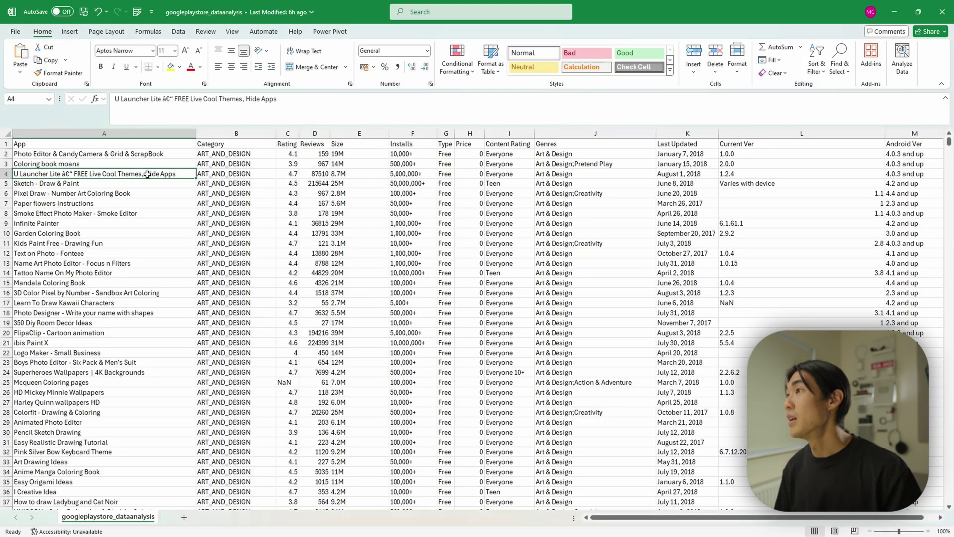
{"action": "left_click", "coordinate": [266, 184]}
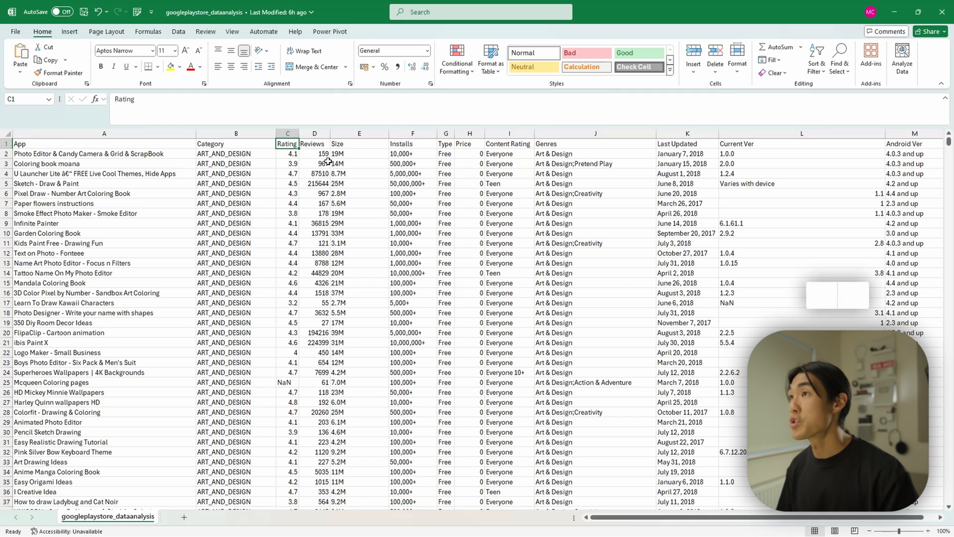
{"action": "key", "text": "ctrl+shift+l"}
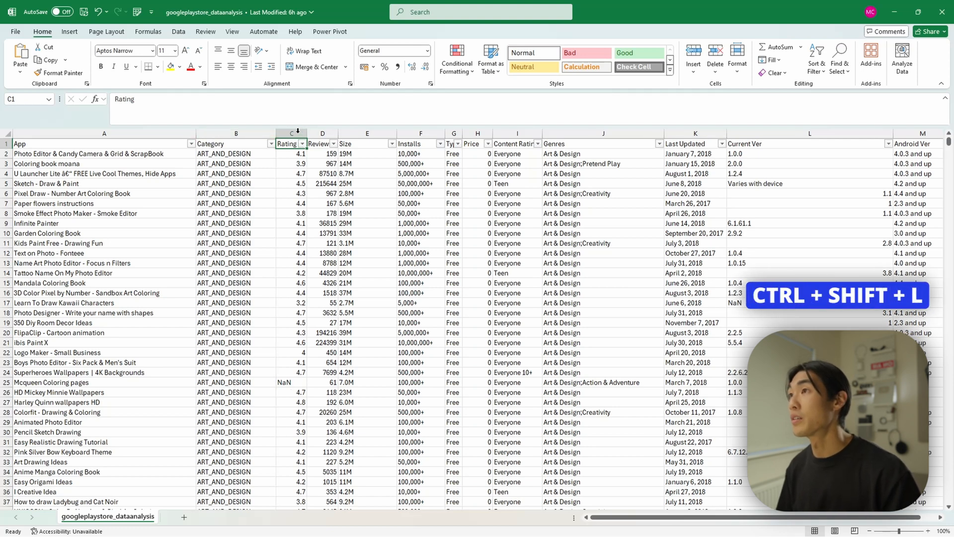
{"action": "left_click", "coordinate": [302, 144]}
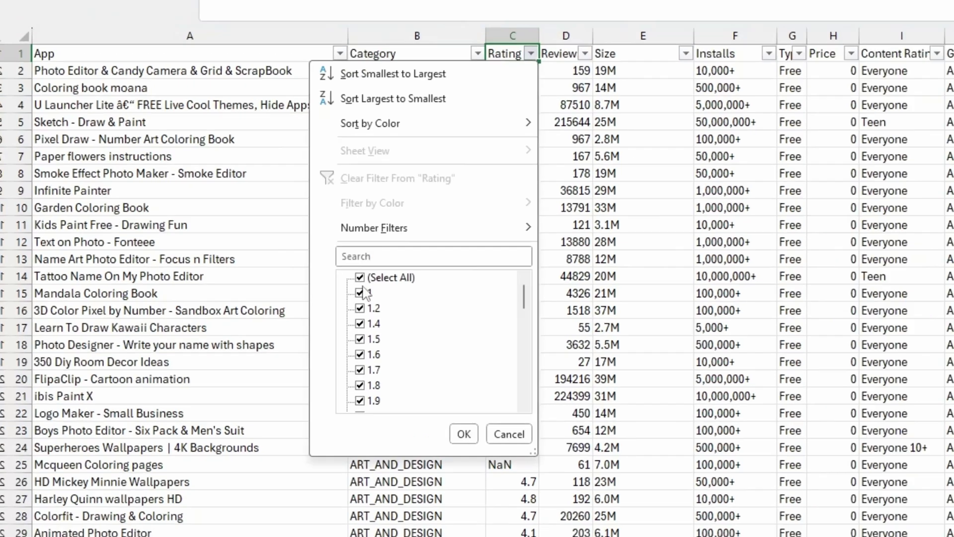
{"action": "left_click", "coordinate": [204, 274]}
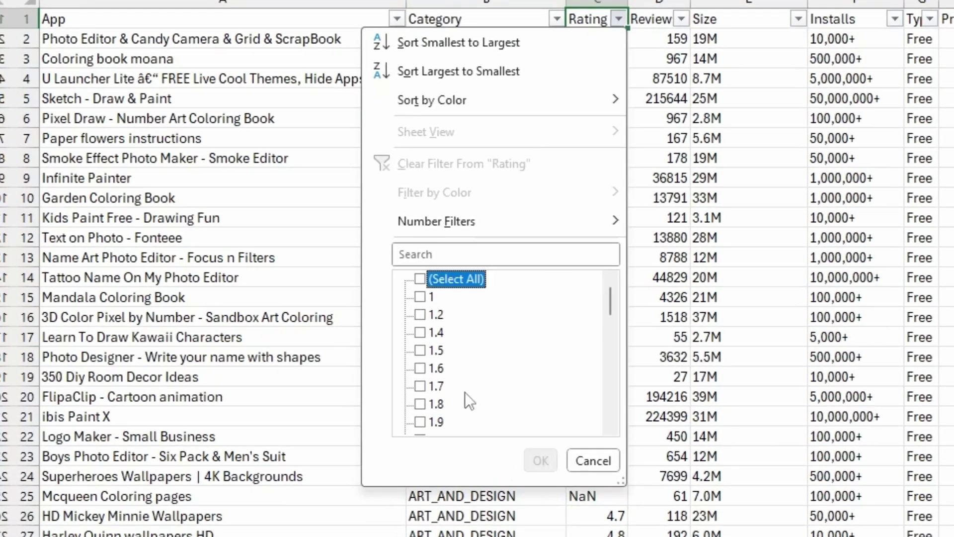
{"action": "scroll", "coordinate": [207, 349], "scroll_direction": "down", "scroll_amount": 5}
{"action": "scroll", "coordinate": [431, 438], "scroll_direction": "down", "scroll_amount": 5}
{"action": "left_click", "coordinate": [421, 421]}
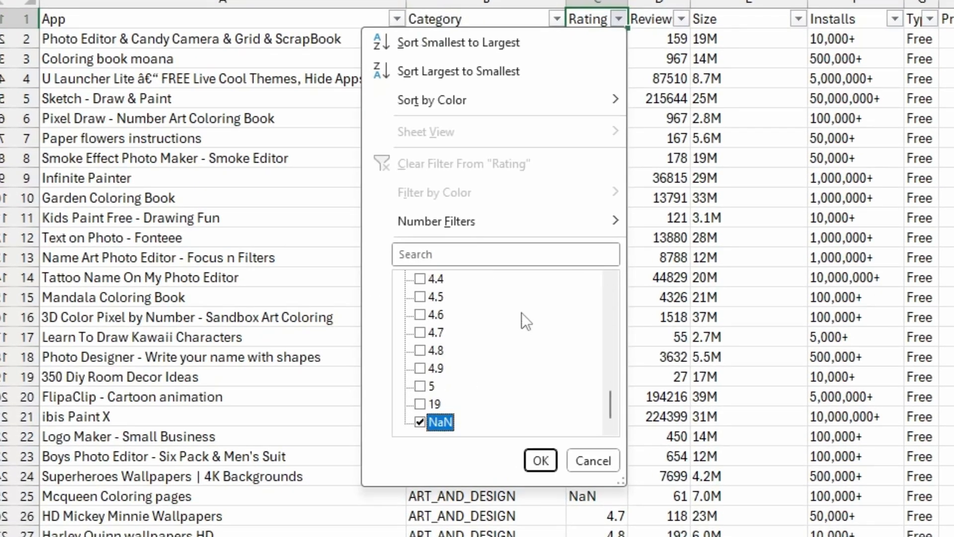
{"action": "left_click", "coordinate": [543, 461]}
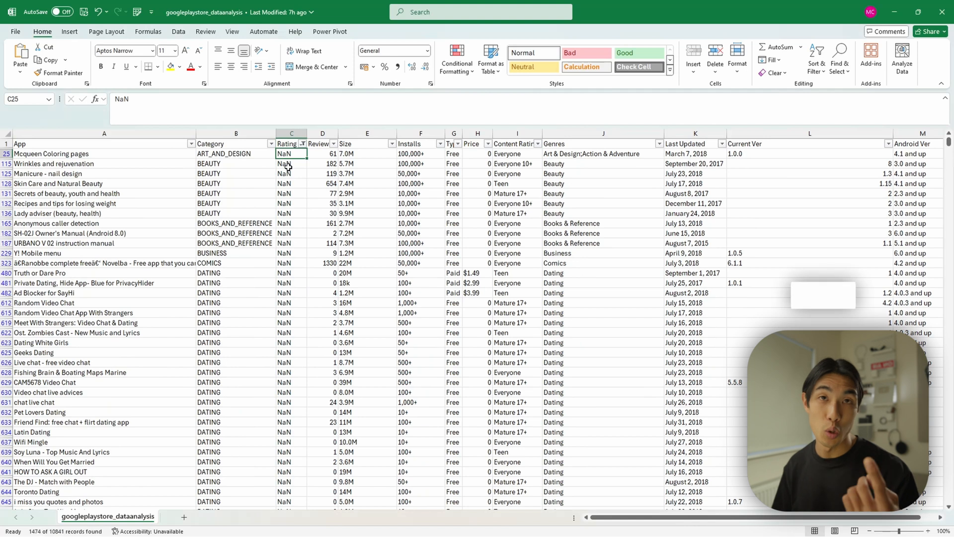
Select the NaN ratings for Quick Analysis, then flip between the notebook and spreadsheet
{"action": "key", "text": "ctrl+shift+Down"}
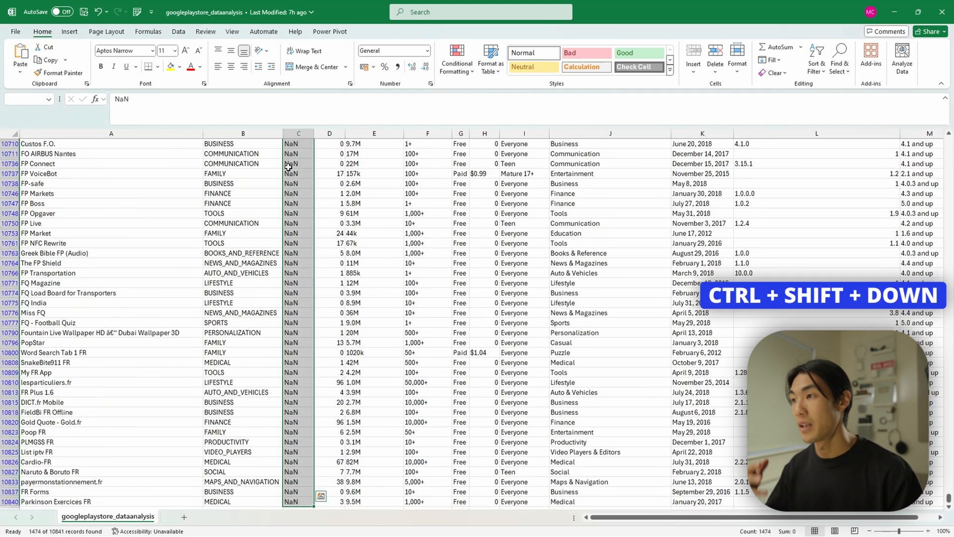
{"action": "key", "text": "ctrl+q"}
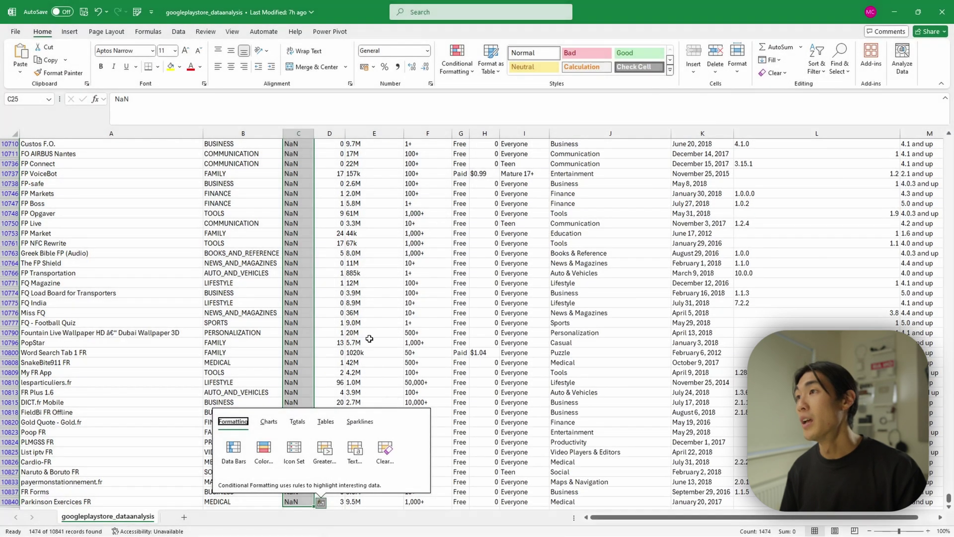
{"action": "left_click", "coordinate": [369, 340]}
{"action": "key", "text": "alt+Tab"}
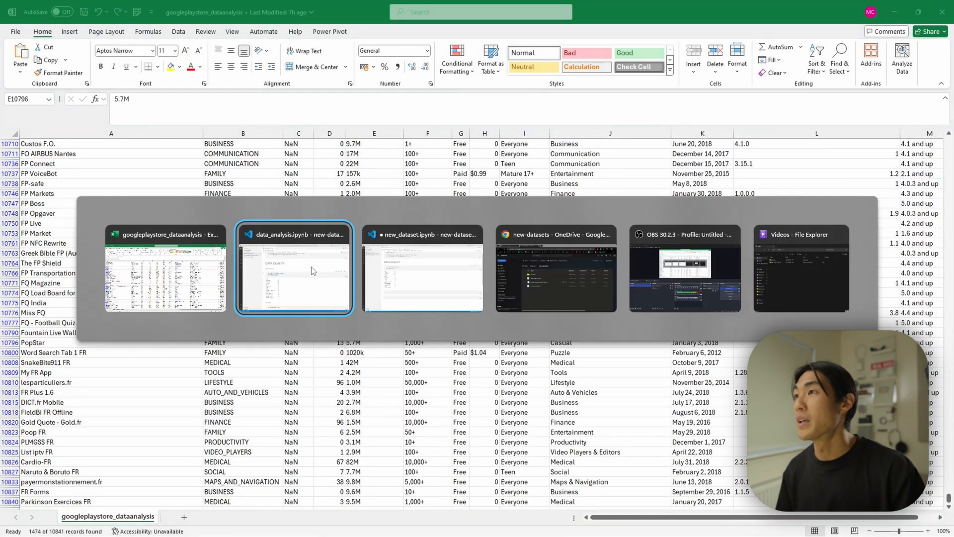
{"action": "key", "text": "Tab"}
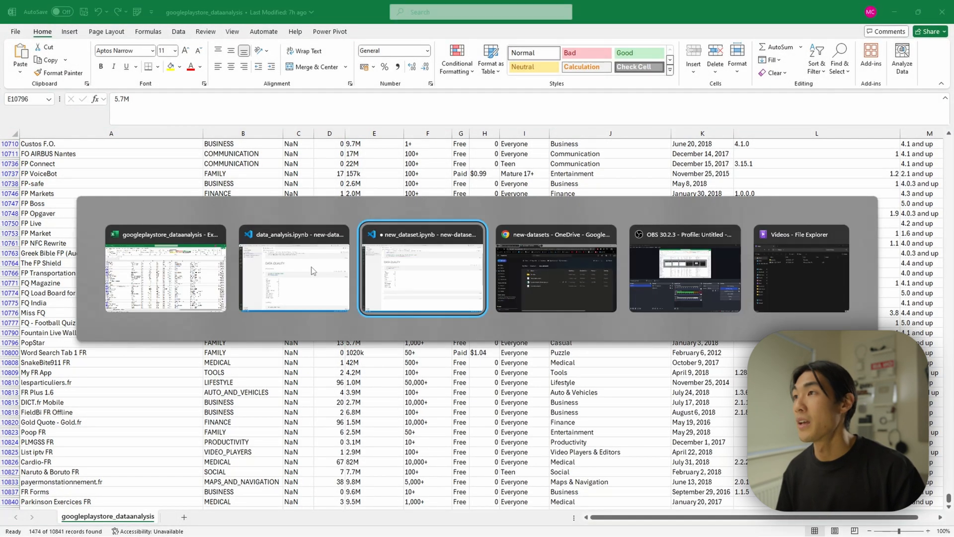
{"action": "key", "text": "Tab"}
{"action": "key", "text": "Tab"}
{"action": "key", "text": "Tab"}
{"action": "key", "text": "Tab"}
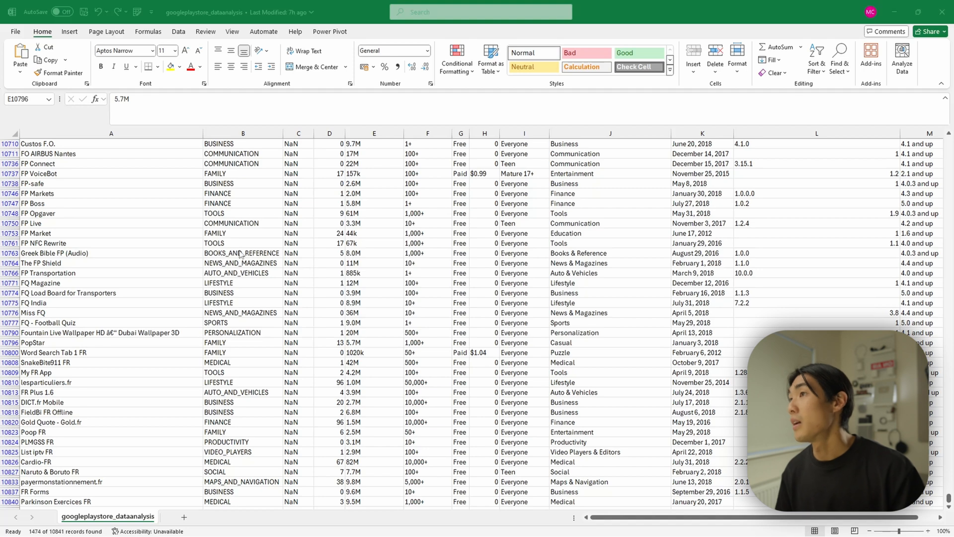
{"action": "key", "text": "alt+Tab"}
{"action": "key", "text": "Tab"}
{"action": "key", "text": "alt"}
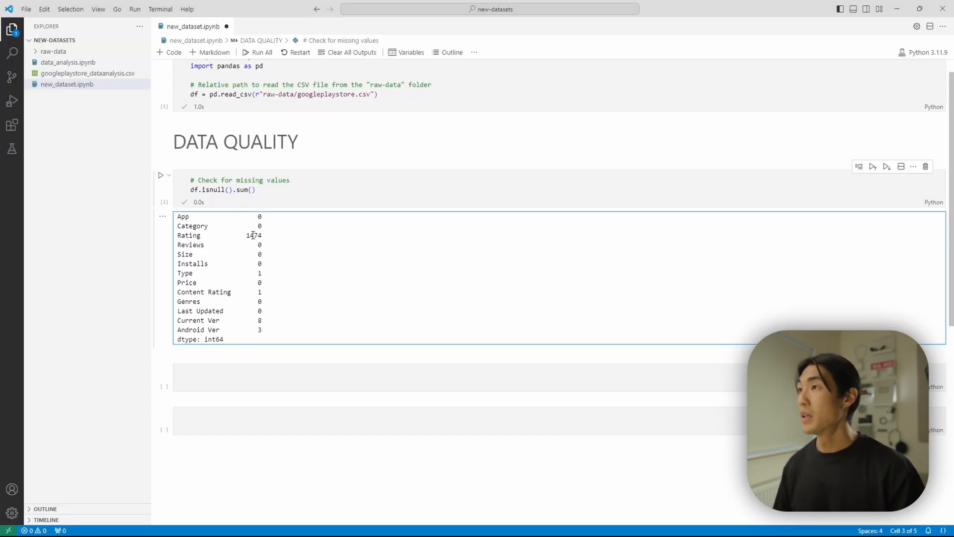
{"action": "key", "text": "alt+Tab"}
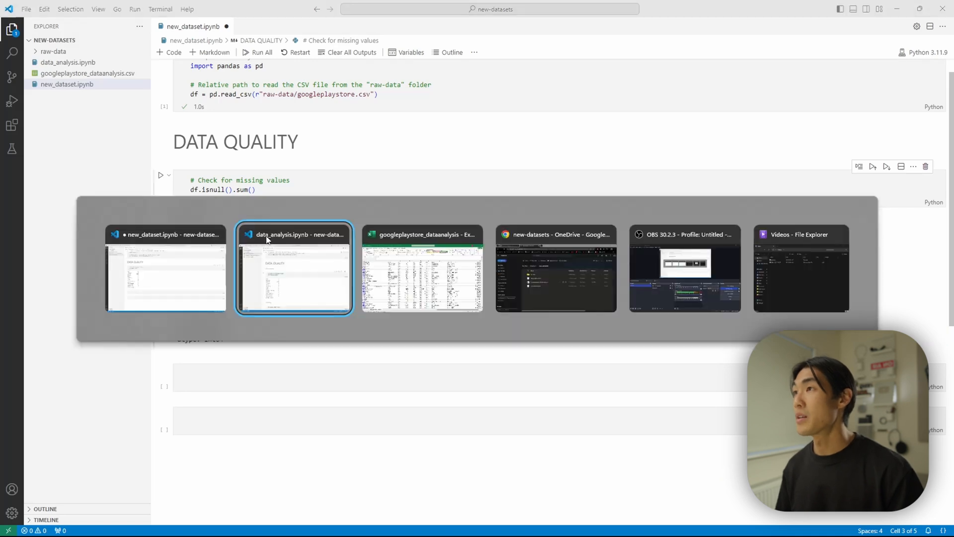
{"action": "key", "text": "Tab"}
{"action": "key", "text": "alt"}
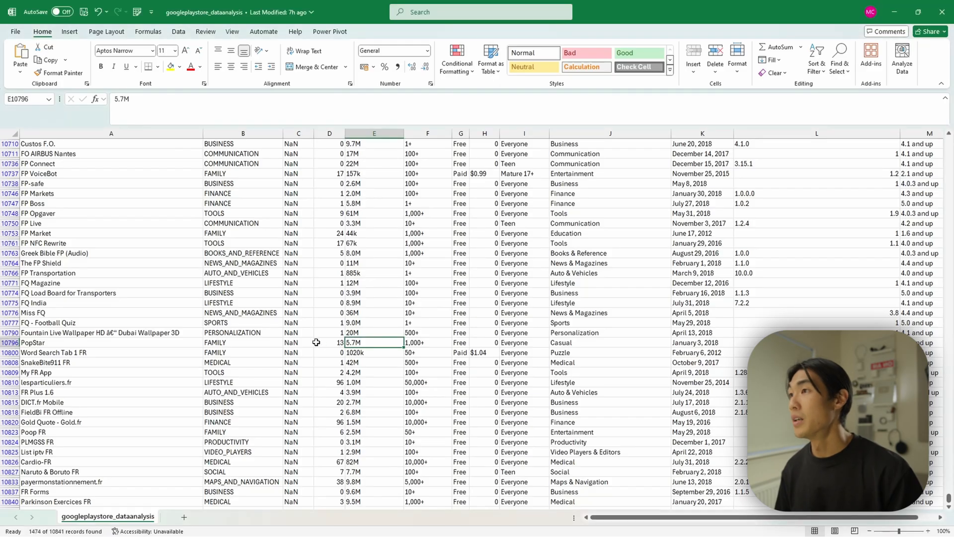
Count the 1474 filtered NaN Rating cells via Quick Analysis and return to the notebook
{"action": "left_click", "coordinate": [288, 194]}
{"action": "key", "text": "ctrl+Up"}
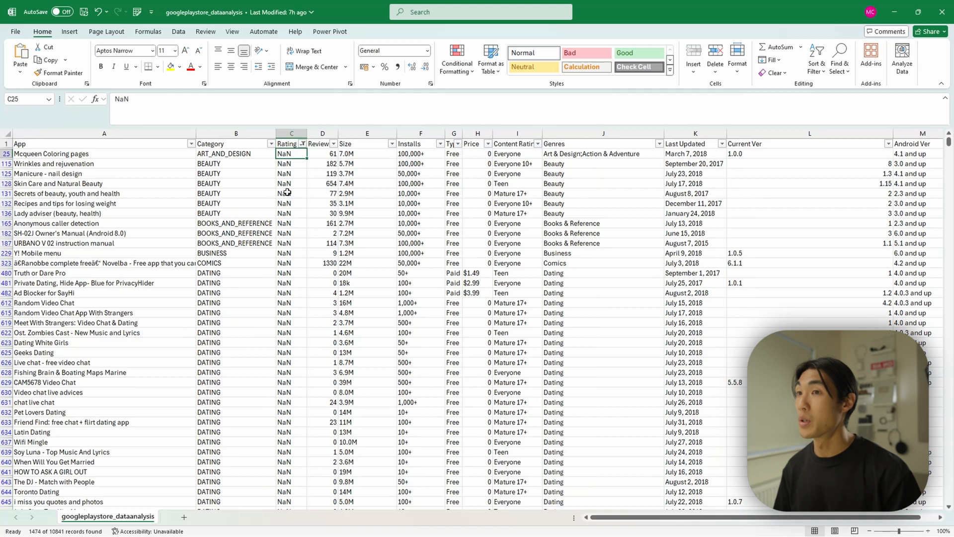
{"action": "key", "text": "ctrl+shift+Down"}
{"action": "key", "text": "ctrl+q"}
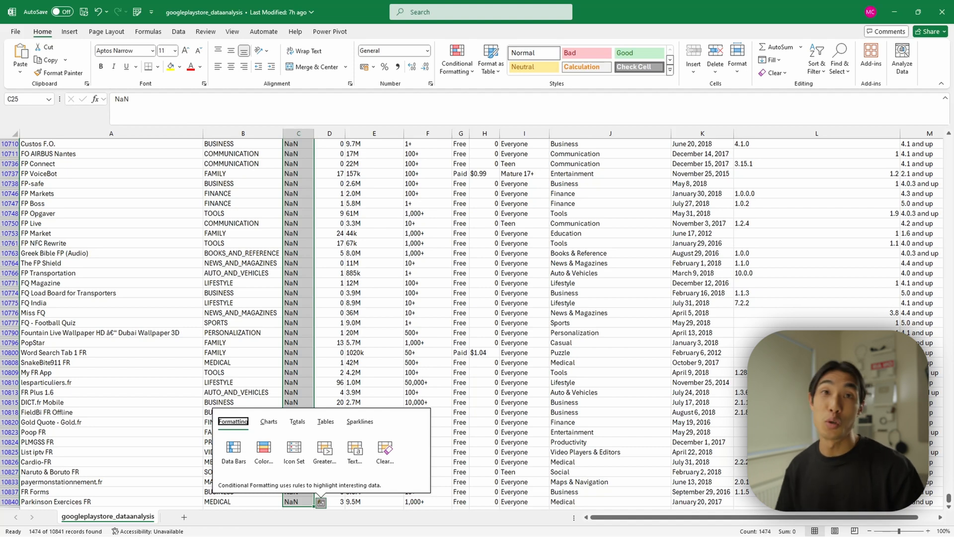
{"action": "key", "text": "Escape"}
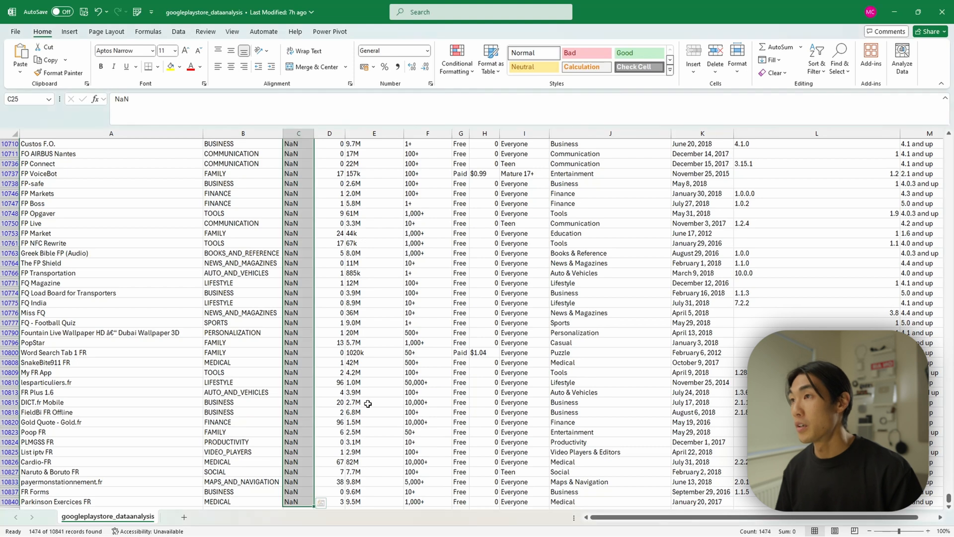
{"action": "key", "text": "alt+Tab"}
{"action": "key", "text": "Escape"}
{"action": "key", "text": "alt+Tab"}
{"action": "key", "text": "alt+Tab"}
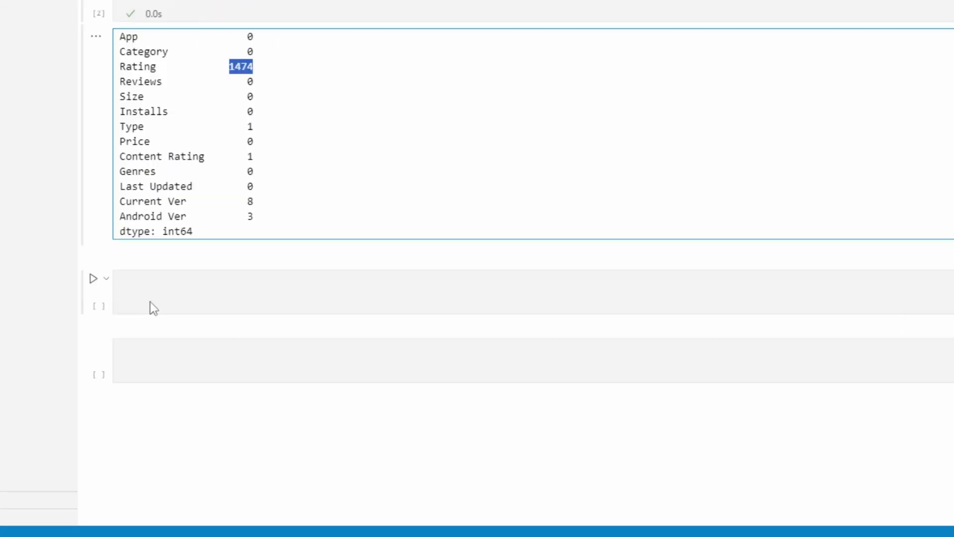
Run the duplicates check reporting 483 duplicate rows, then switch to the spreadsheet
{"action": "left_click", "coordinate": [203, 379]}
{"action": "type", "text": "df.duplicated().sum()"}
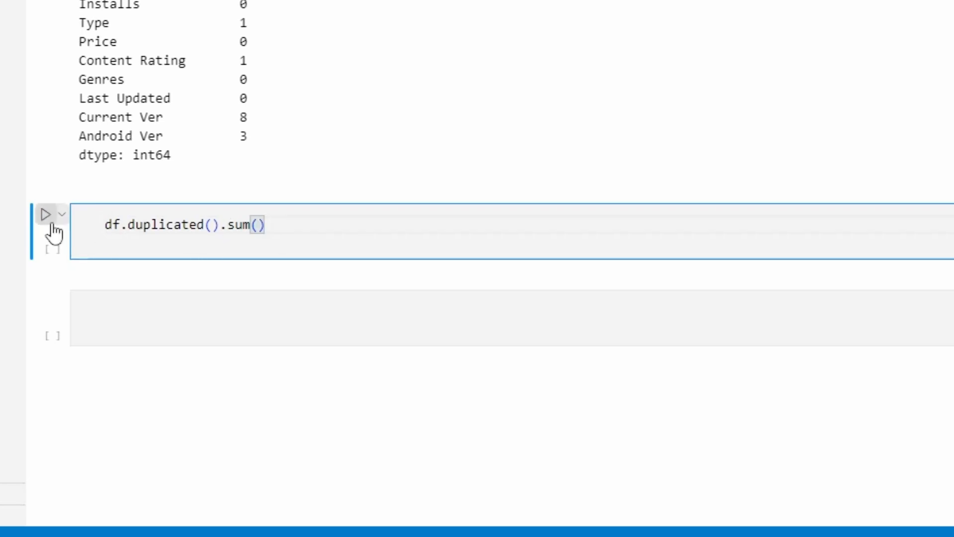
{"action": "left_click", "coordinate": [53, 224]}
{"action": "scroll", "coordinate": [319, 209], "scroll_direction": "down", "scroll_amount": 2}
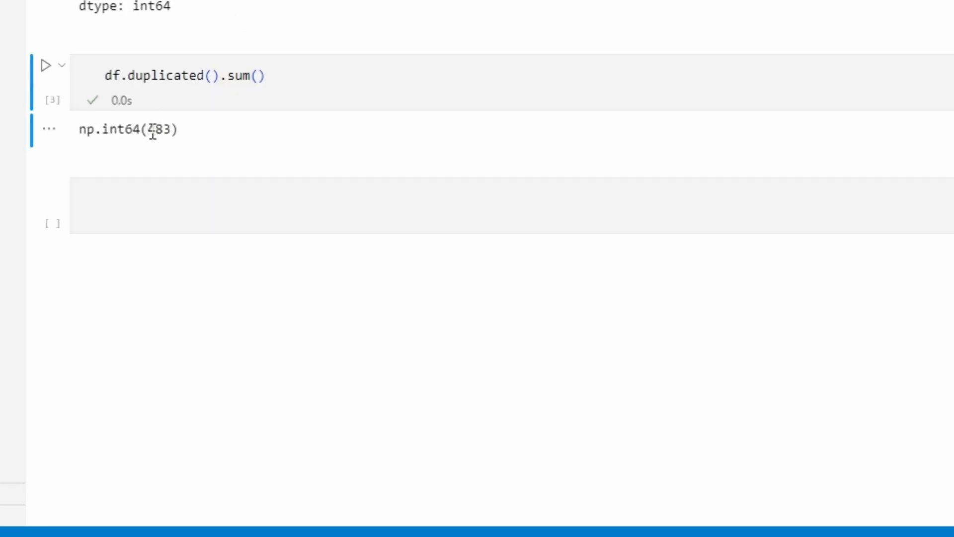
{"action": "left_click_drag", "start_coordinate": [149, 130], "coordinate": [185, 132]}
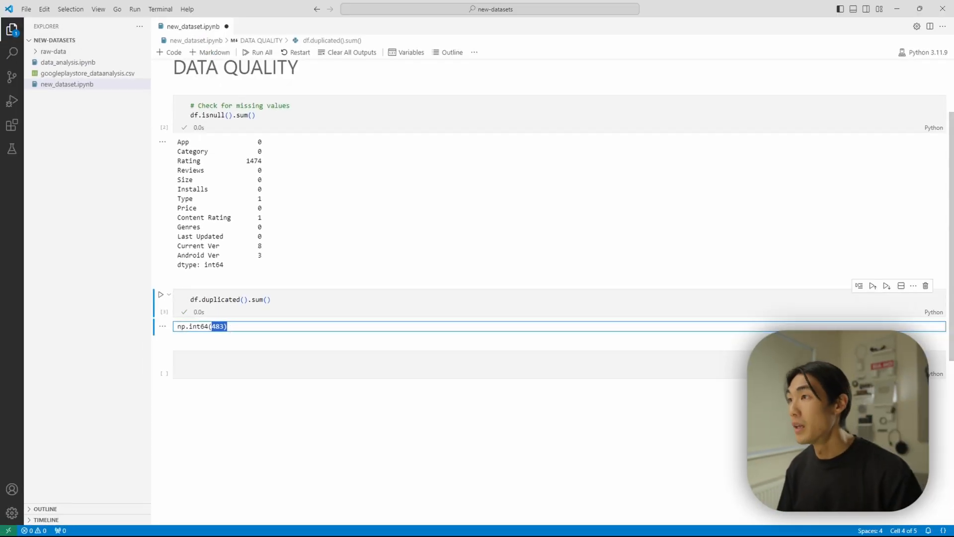
{"action": "left_click", "coordinate": [314, 268]}
{"action": "key", "text": "alt+Tab"}
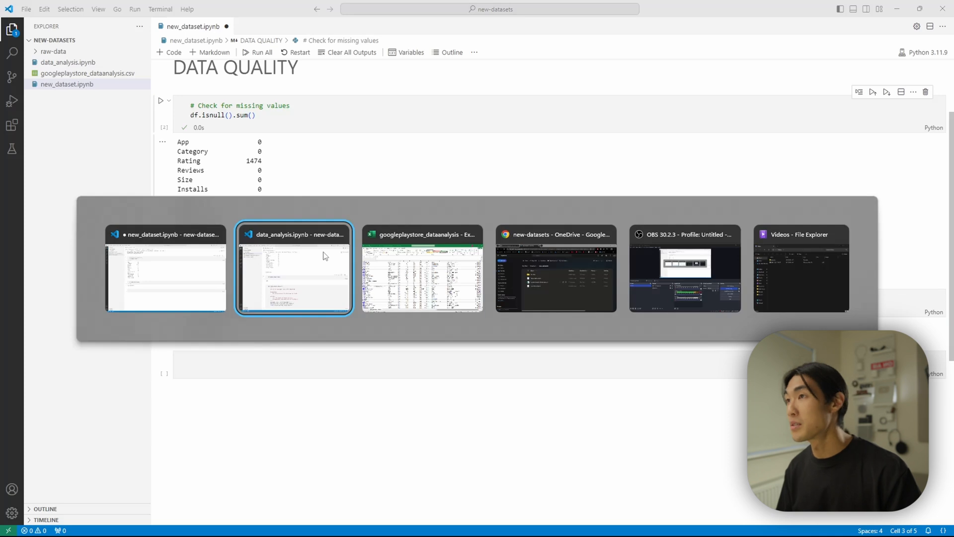
{"action": "key", "text": "alt+Tab"}
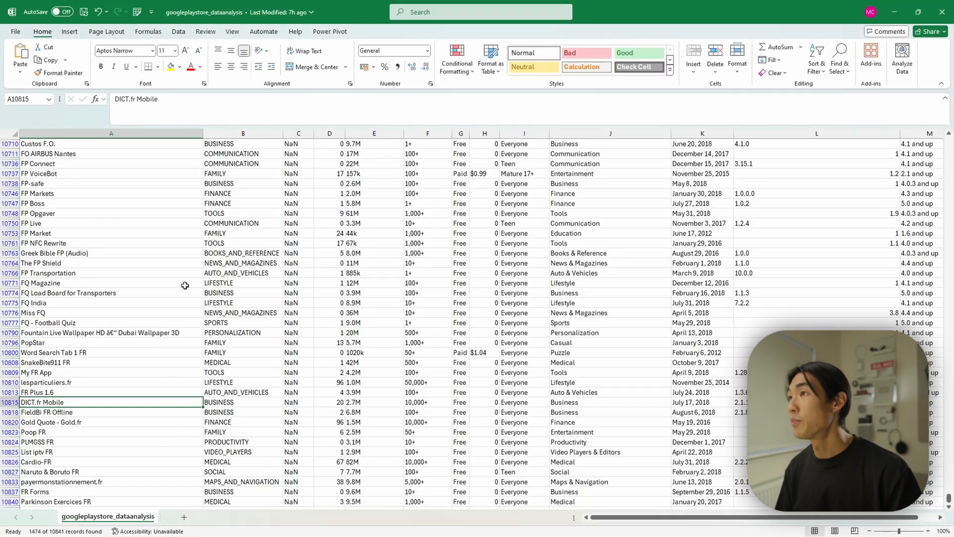
Clear the Rating filter from the Data tab so all app rows show again
{"action": "left_click", "coordinate": [228, 144]}
{"action": "scroll", "coordinate": [210, 227], "scroll_direction": "up", "scroll_amount": 3}
{"action": "scroll", "coordinate": [209, 232], "scroll_direction": "up", "scroll_amount": 4}
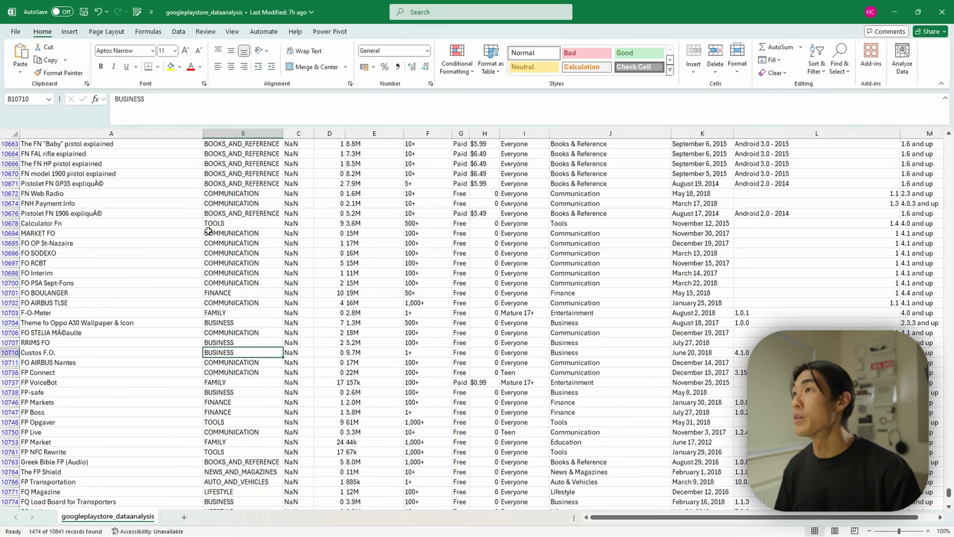
{"action": "left_click", "coordinate": [178, 31]}
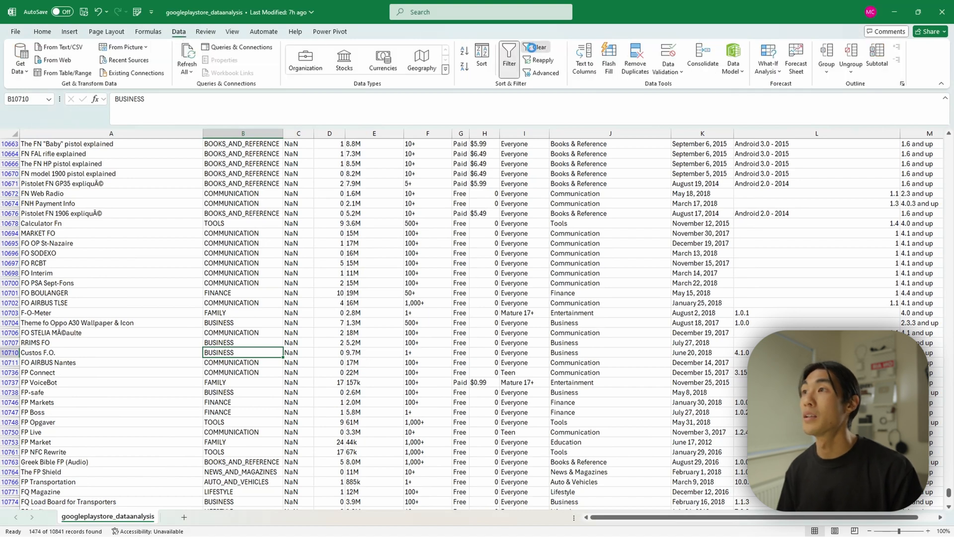
{"action": "left_click", "coordinate": [531, 47]}
{"action": "scroll", "coordinate": [234, 343], "scroll_direction": "up", "scroll_amount": 4}
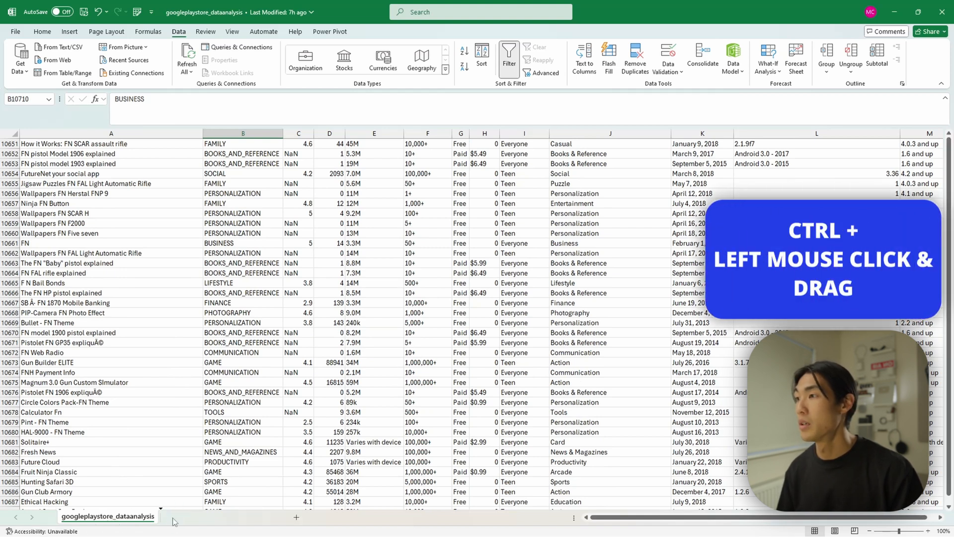
Duplicate the data sheet as googleplaystore_dataanalysis (2) and jump to its top
{"action": "left_click_drag", "start_coordinate": [172, 524], "coordinate": [173, 522]}
{"action": "left_click", "coordinate": [180, 270]}
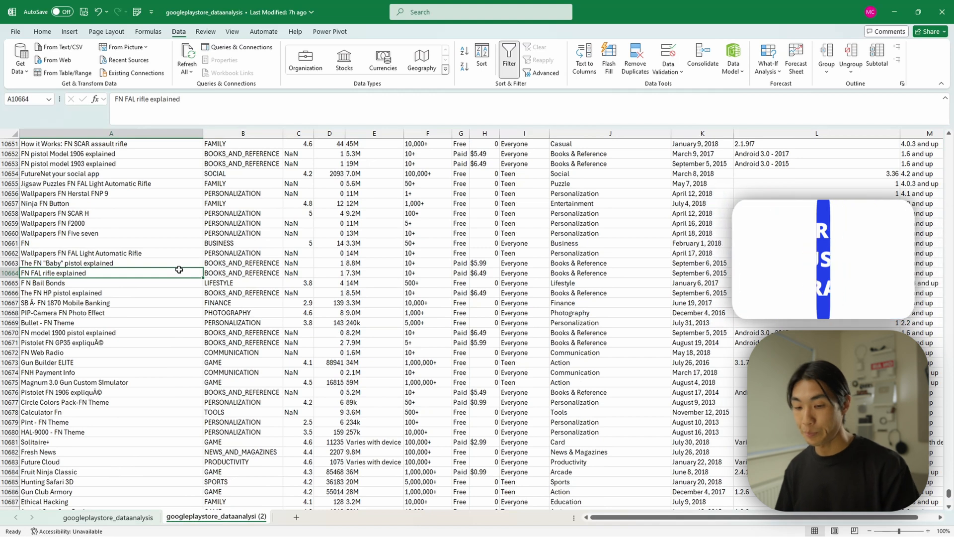
{"action": "key", "text": "ctrl+Home"}
{"action": "scroll", "coordinate": [203, 236], "scroll_direction": "down", "scroll_amount": 1}
{"action": "scroll", "coordinate": [202, 236], "scroll_direction": "up", "scroll_amount": 1}
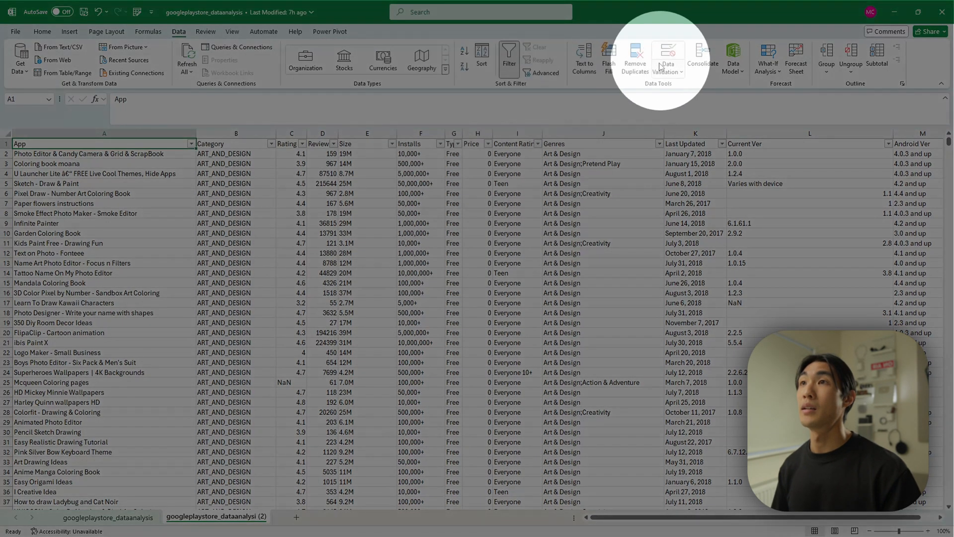
Remove Duplicates across all columns, clearing 483 rows to leave 10358, and return to the notebook
{"action": "left_click", "coordinate": [634, 67]}
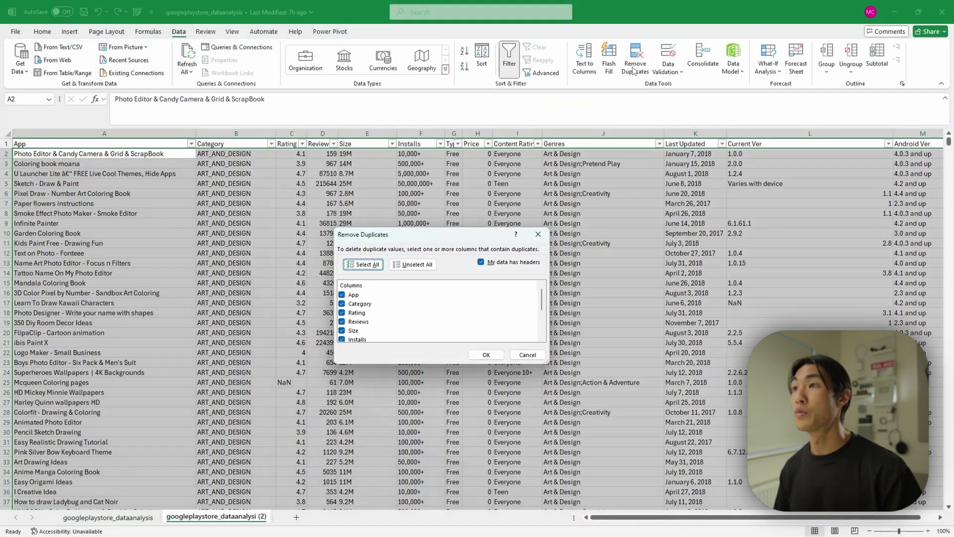
{"action": "left_click", "coordinate": [486, 354]}
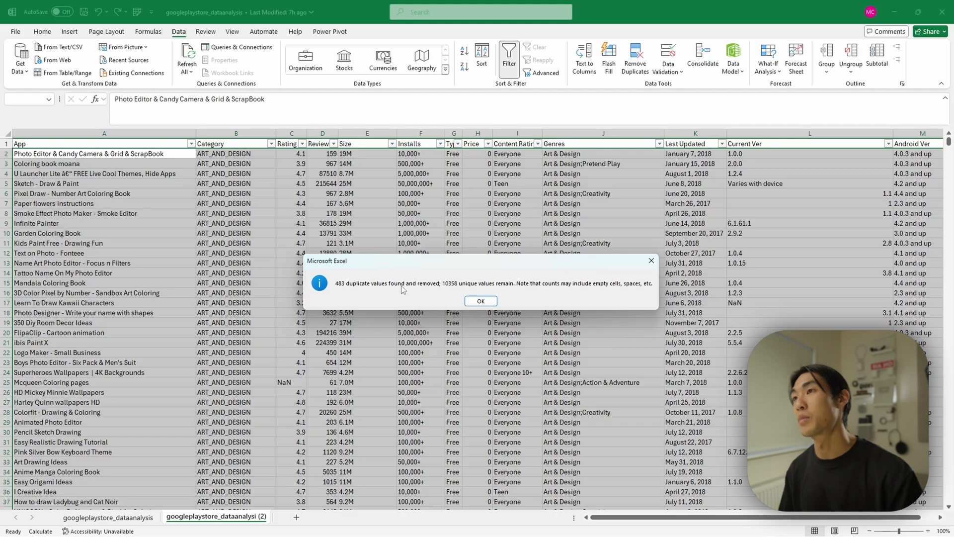
{"action": "left_click", "coordinate": [489, 302]}
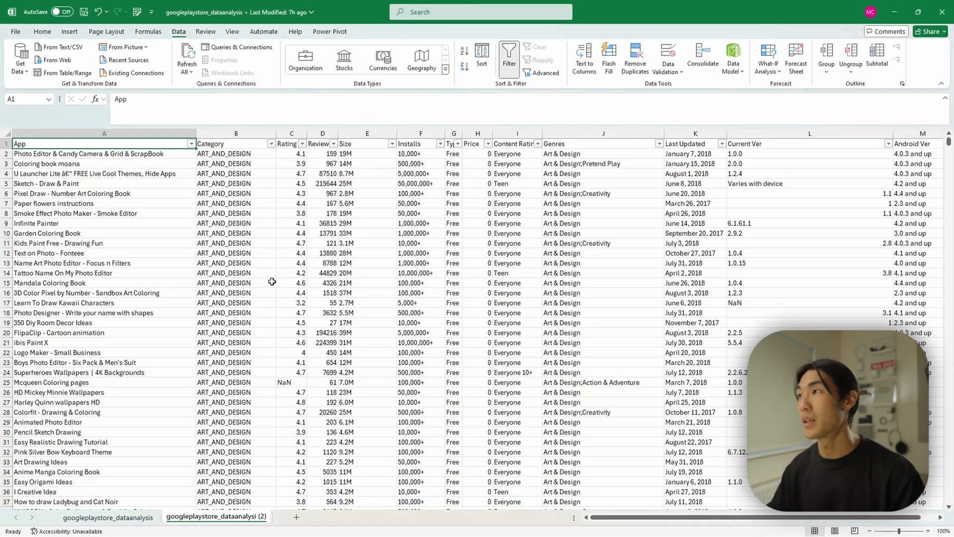
{"action": "left_click_drag", "start_coordinate": [368, 323], "coordinate": [380, 326]}
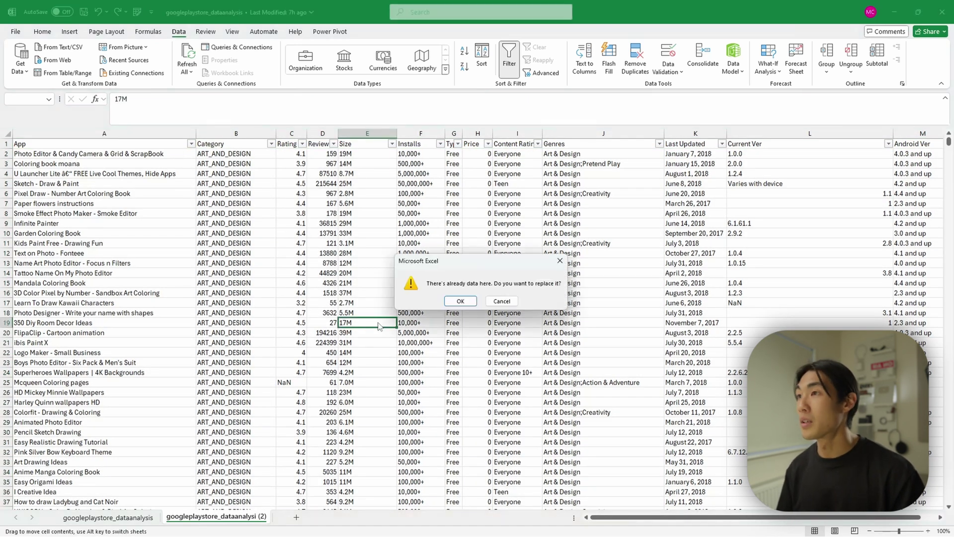
{"action": "left_click", "coordinate": [501, 302]}
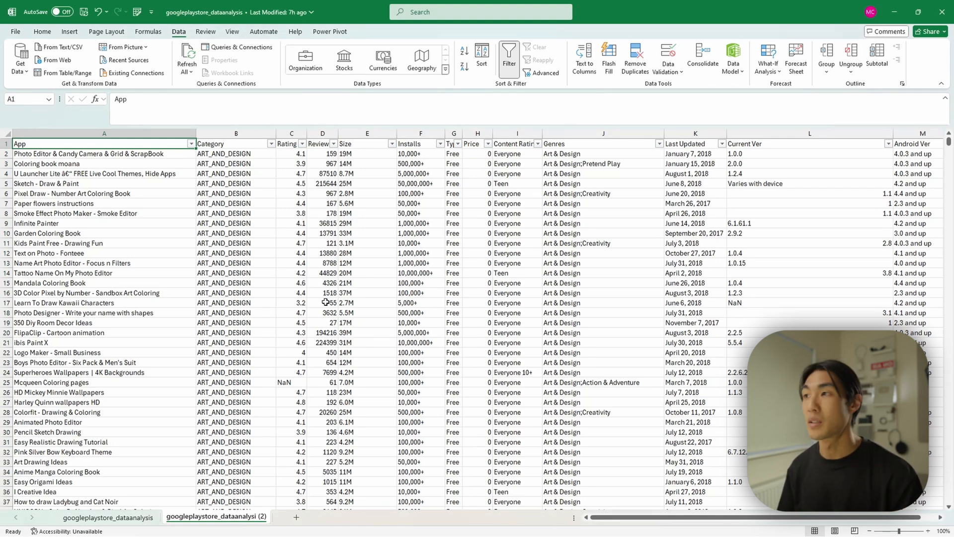
{"action": "key", "text": "alt+Tab"}
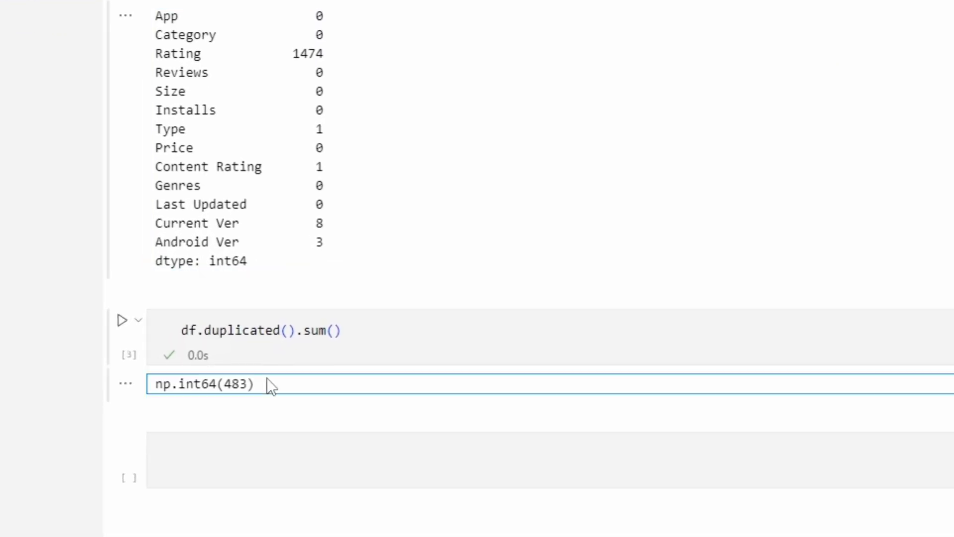
Render a '# DATA STRUCTURE AND TYPES' heading and add a code cell beneath it
{"action": "left_click_drag", "start_coordinate": [228, 326], "coordinate": [182, 326]}
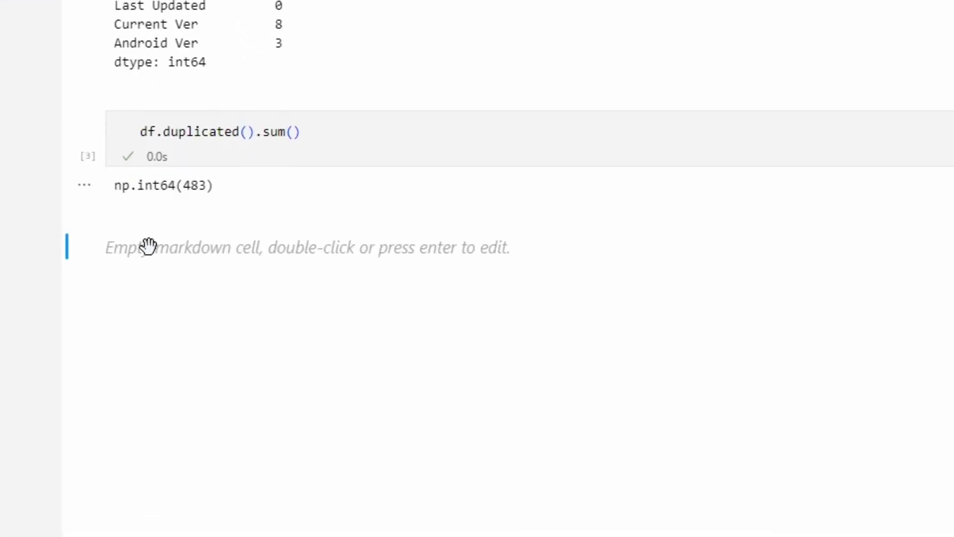
{"action": "double_click", "coordinate": [148, 247]}
{"action": "type", "text": "#"}
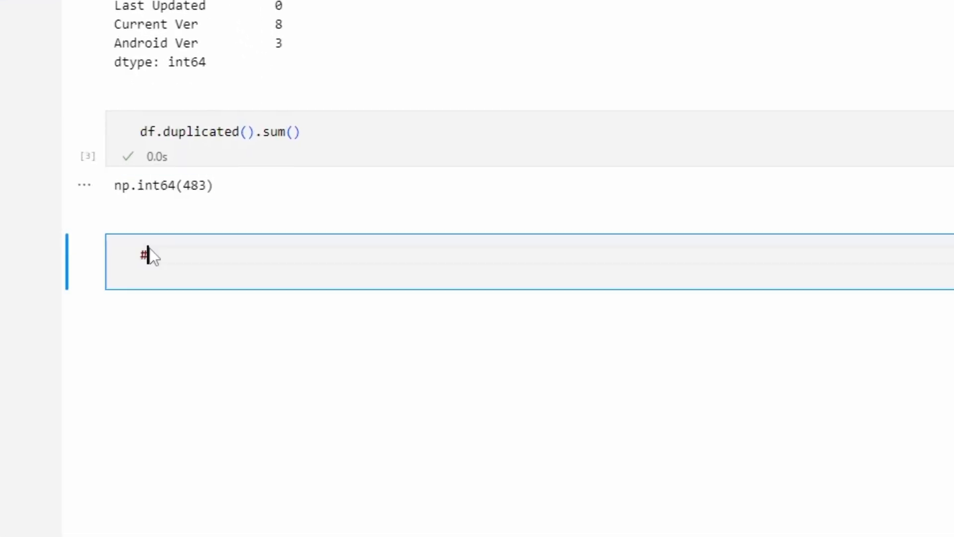
{"action": "key", "text": "Caps_Lock"}
{"action": "type", "text": "data"}
{"action": "key", "text": "BackSpace"}
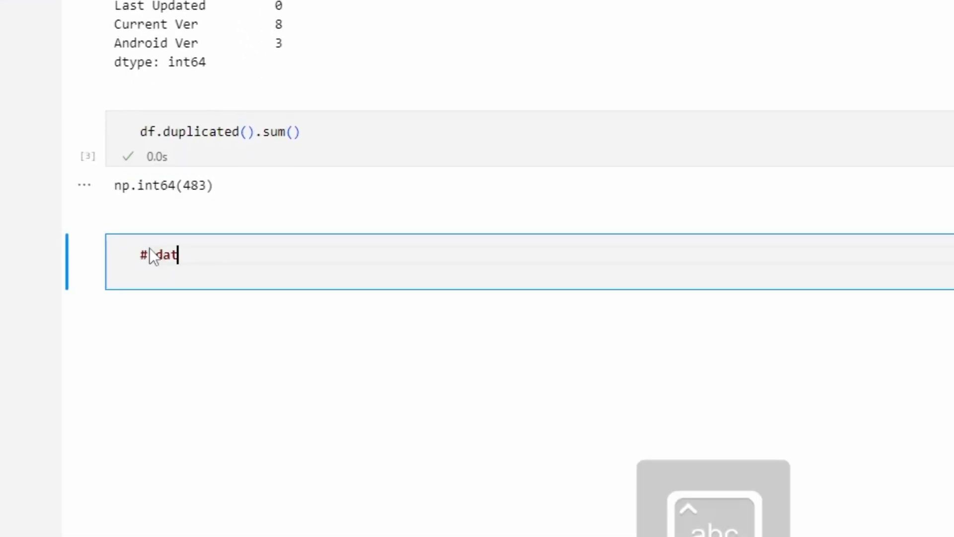
{"action": "key", "text": "BackSpace"}
{"action": "key", "text": "BackSpace"}
{"action": "key", "text": "BackSpace"}
{"action": "key", "text": "Caps_Lock"}
{"action": "type", "text": "DATA STRUC"}
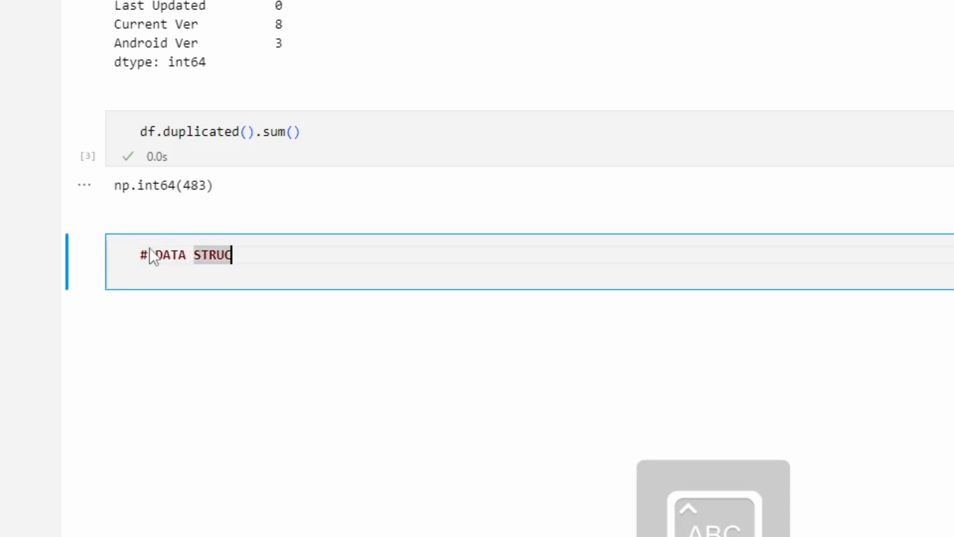
{"action": "type", "text": "TURE AND TYPES"}
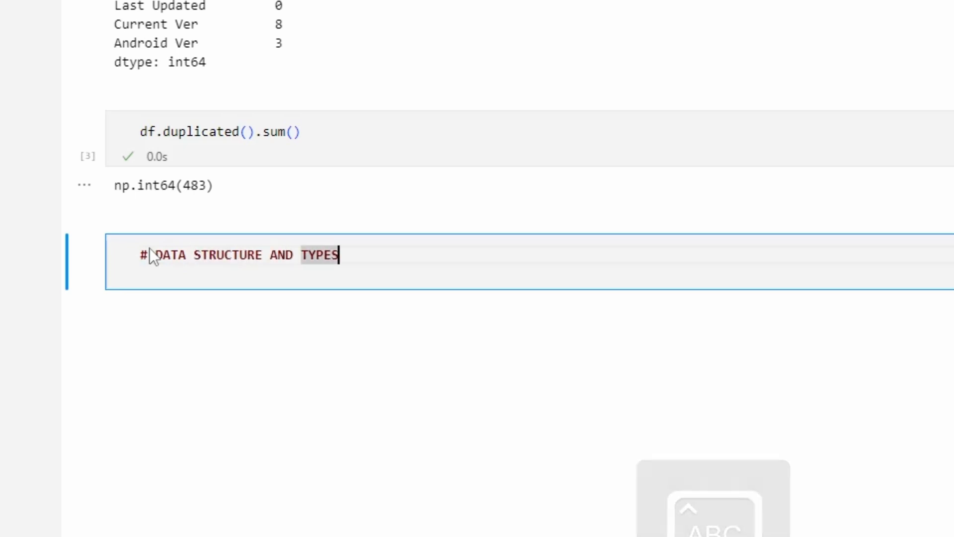
{"action": "key", "text": "ctrl+Return"}
{"action": "key", "text": "b"}
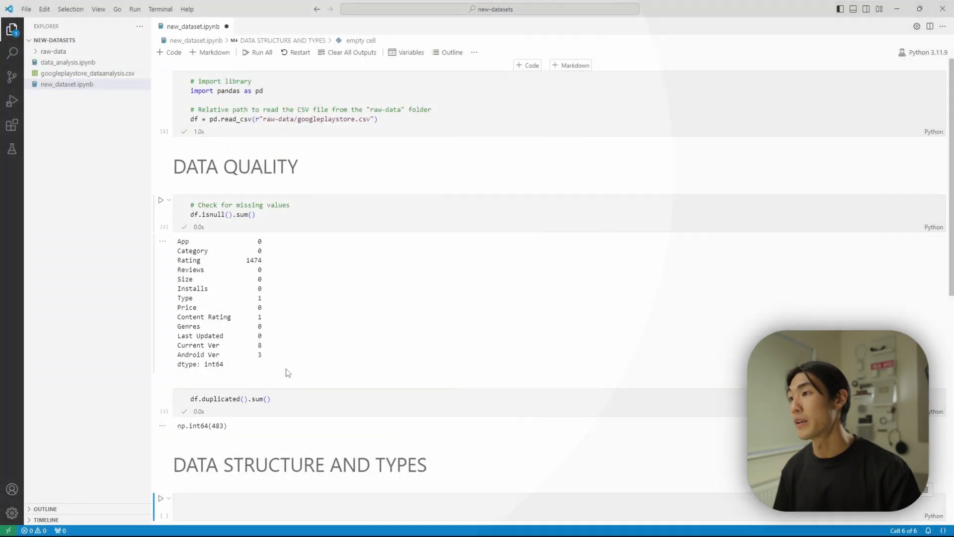
{"action": "scroll", "coordinate": [286, 372], "scroll_direction": "down", "scroll_amount": 5}
Run df.shape showing (10841, 13), highlight the counts, and switch to the spreadsheet
{"action": "left_click", "coordinate": [229, 281]}
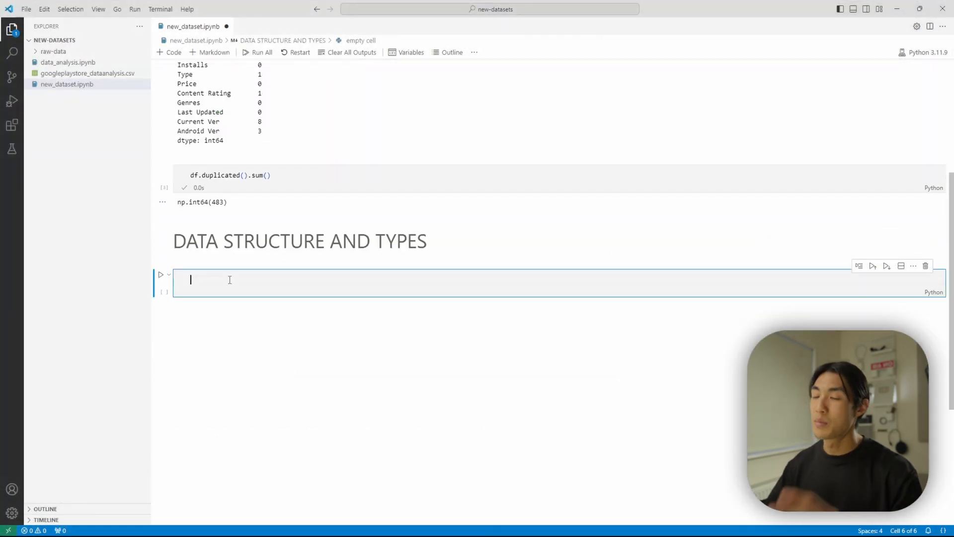
{"action": "type", "text": "DF."}
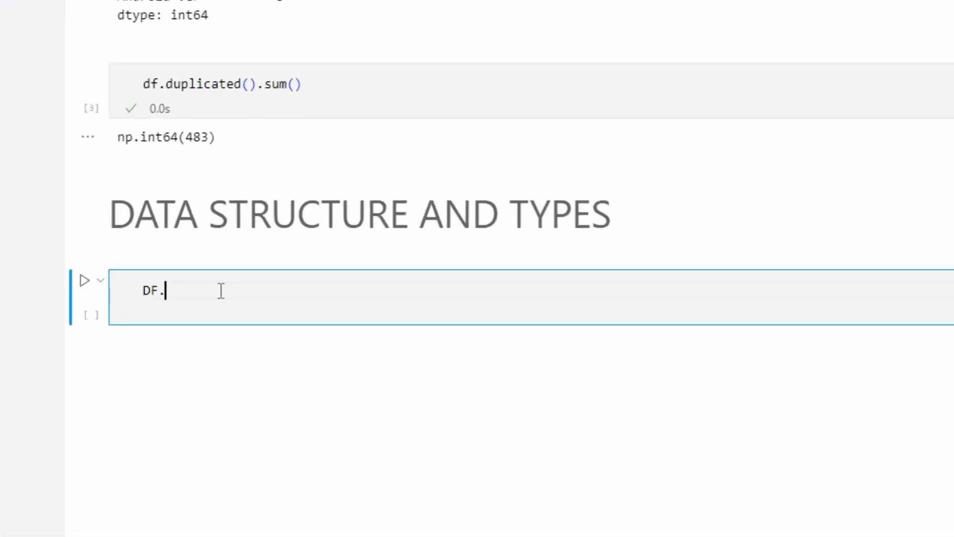
{"action": "key", "text": "BackSpace"}
{"action": "key", "text": "BackSpace"}
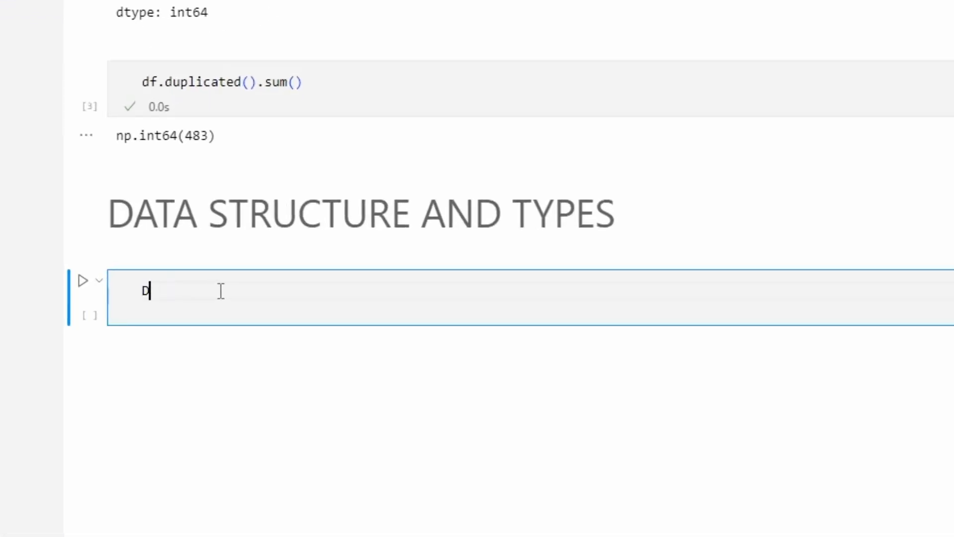
{"action": "key", "text": "BackSpace"}
{"action": "type", "text": "df.shape"}
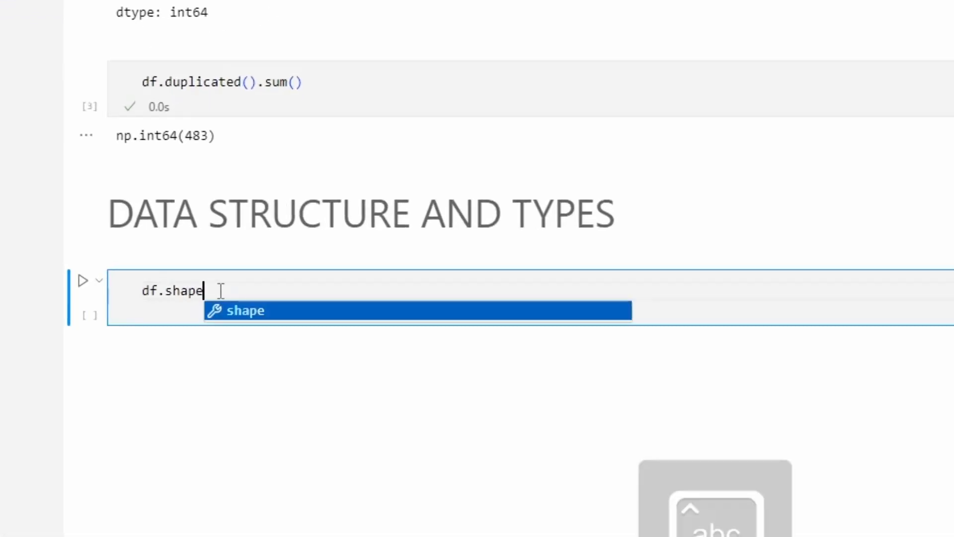
{"action": "key", "text": "ctrl+Return"}
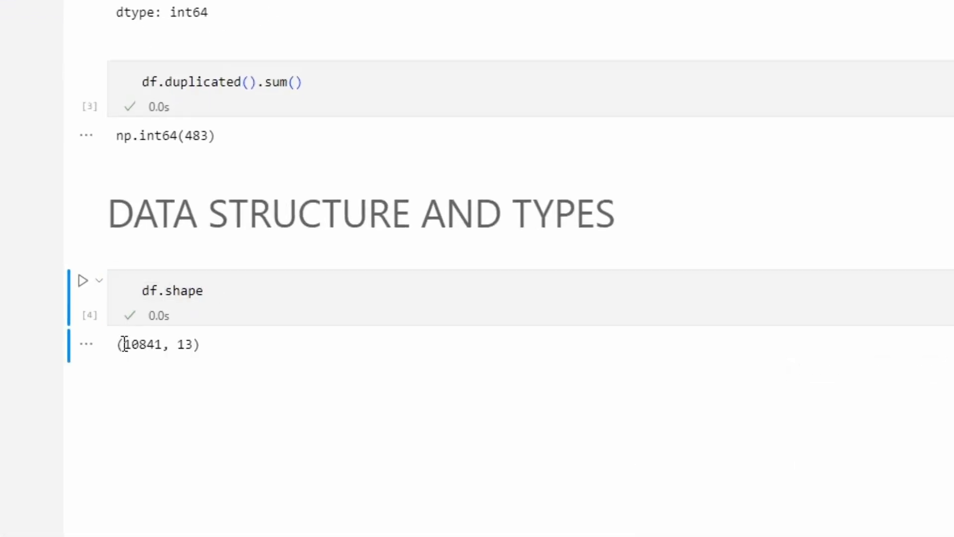
{"action": "left_click_drag", "start_coordinate": [123, 344], "coordinate": [182, 344]}
{"action": "left_click", "coordinate": [140, 346]}
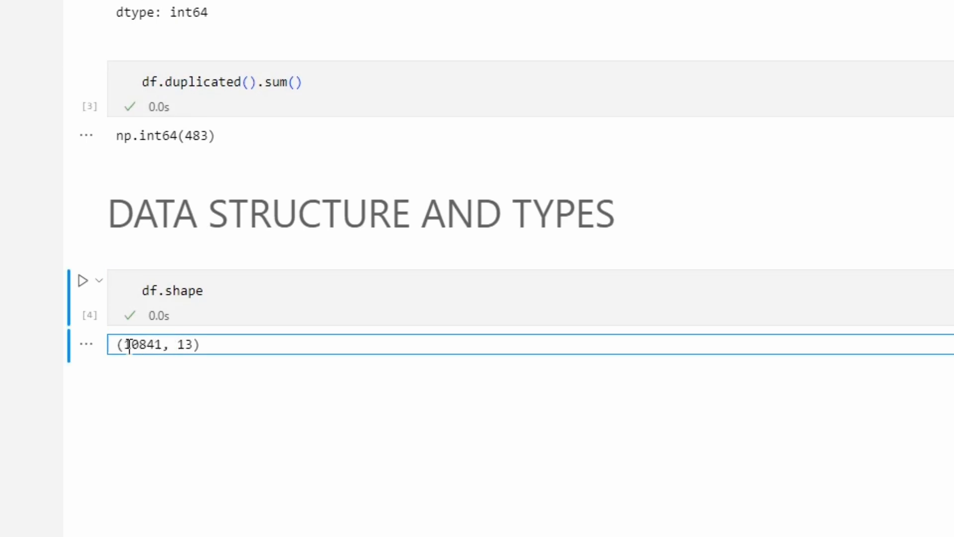
{"action": "left_click", "coordinate": [189, 347]}
{"action": "left_click", "coordinate": [192, 343]}
{"action": "key", "text": "alt+Tab"}
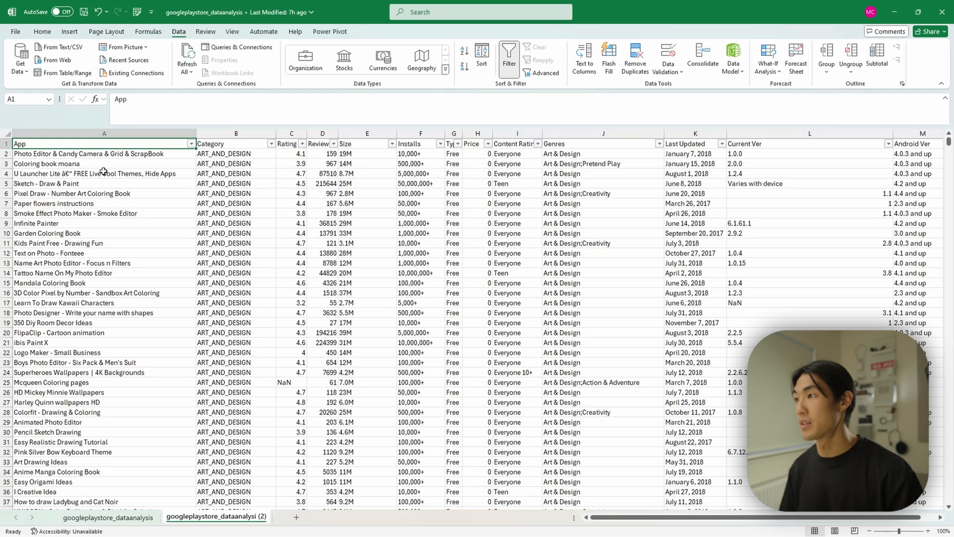
Select the app names down column A of the copied sheet to count its rows
{"action": "key", "text": "Down"}
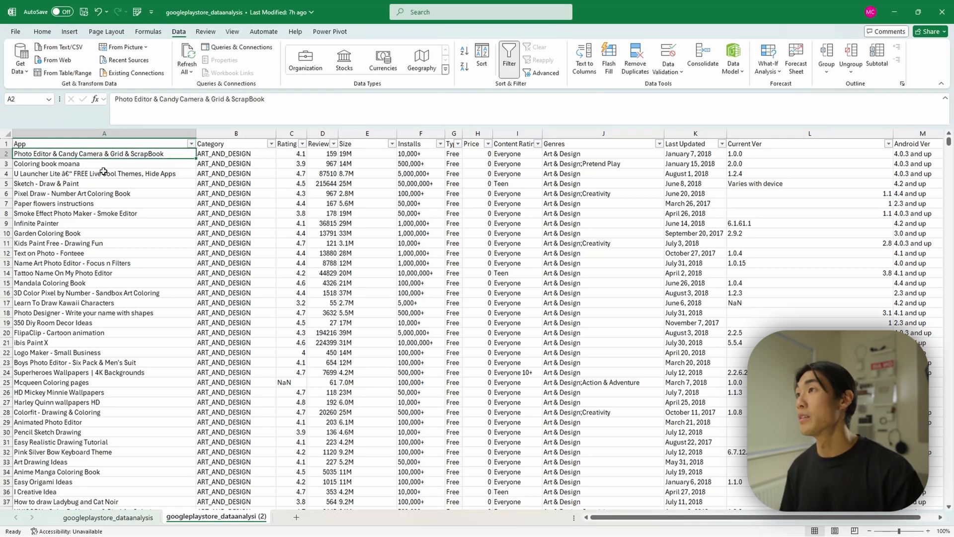
{"action": "key", "text": "Up"}
{"action": "key", "text": "Down"}
{"action": "key", "text": "Up"}
{"action": "key", "text": "Down"}
{"action": "key", "text": "Up"}
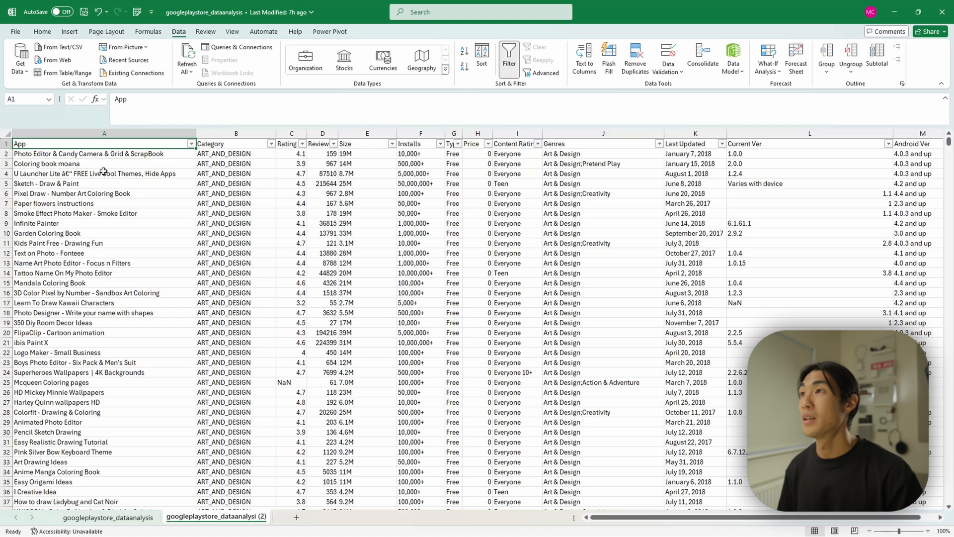
{"action": "key", "text": "Down"}
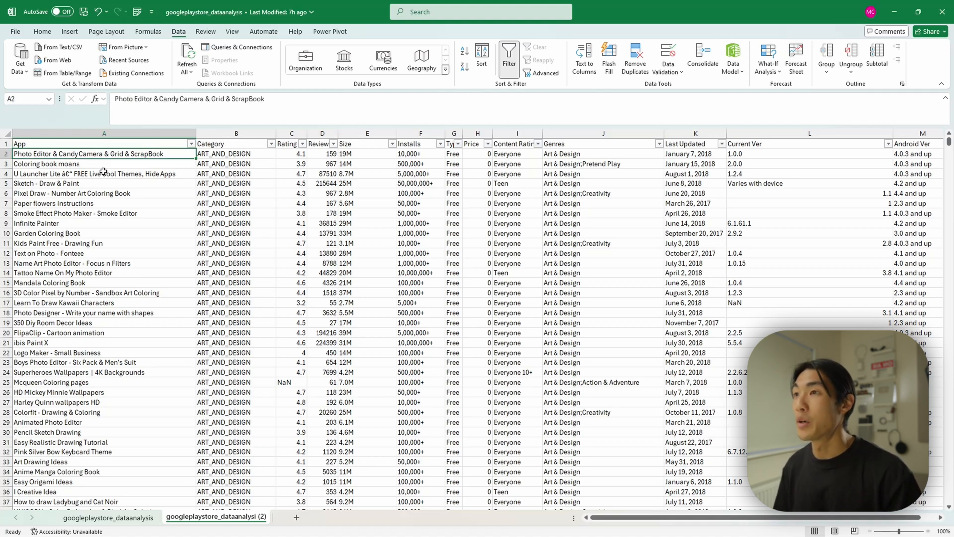
{"action": "key", "text": "ctrl+shift+Down"}
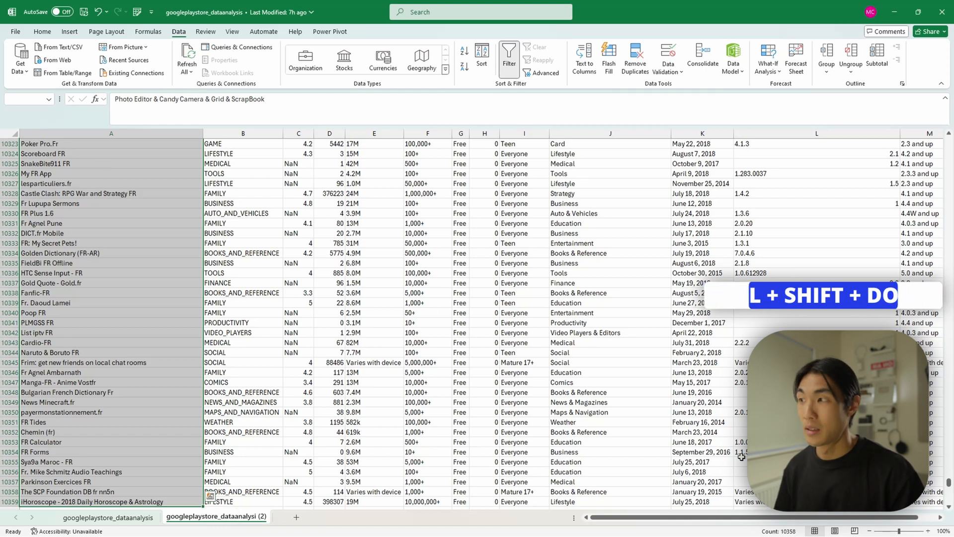
{"action": "left_click", "coordinate": [616, 413]}
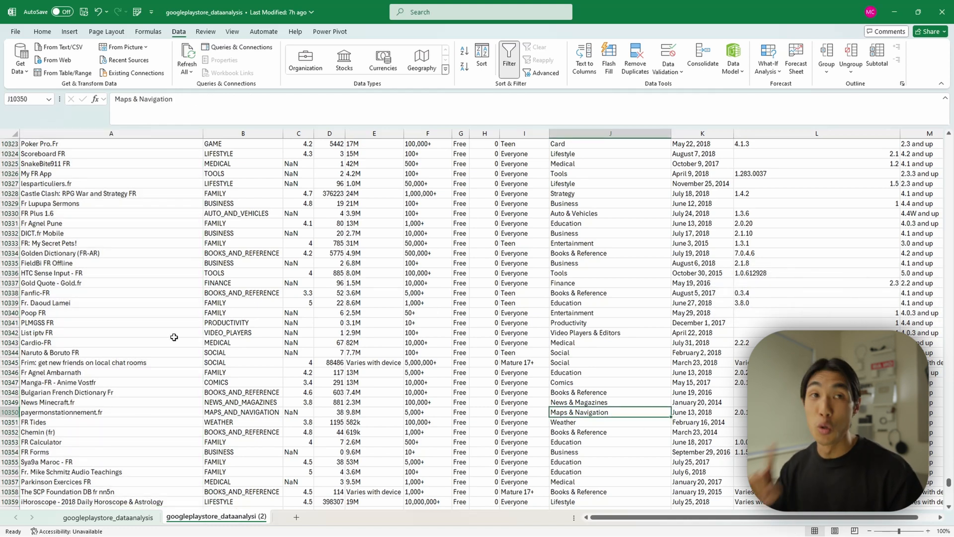
On the original sheet confirm 10841 app rows and 13 header columns by selection
{"action": "left_click", "coordinate": [108, 517]}
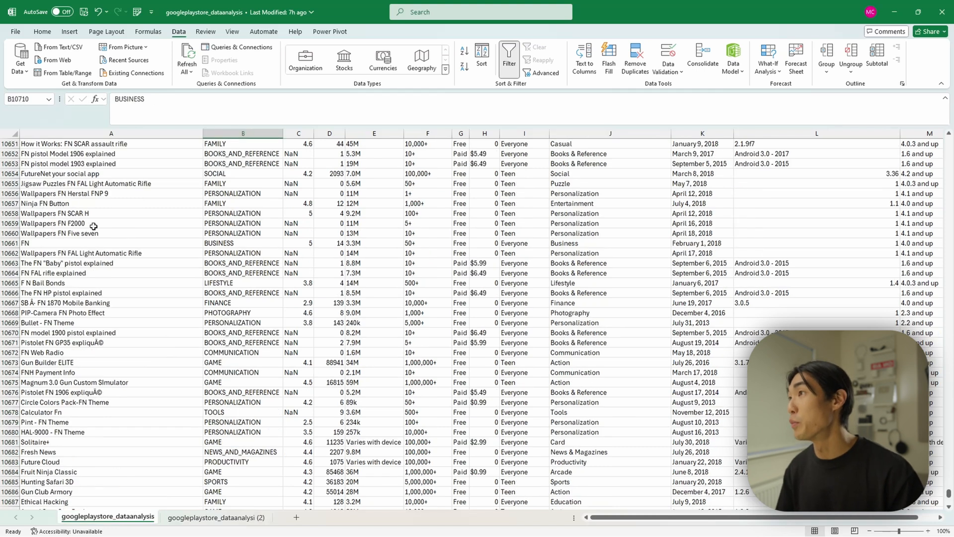
{"action": "key", "text": "ctrl+Home"}
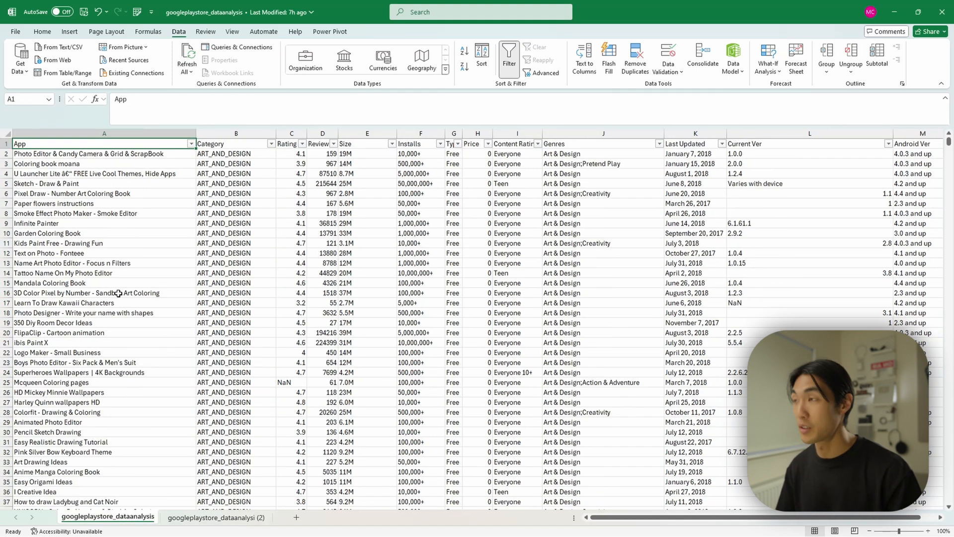
{"action": "key", "text": "Down"}
{"action": "key", "text": "ctrl+shift+Down"}
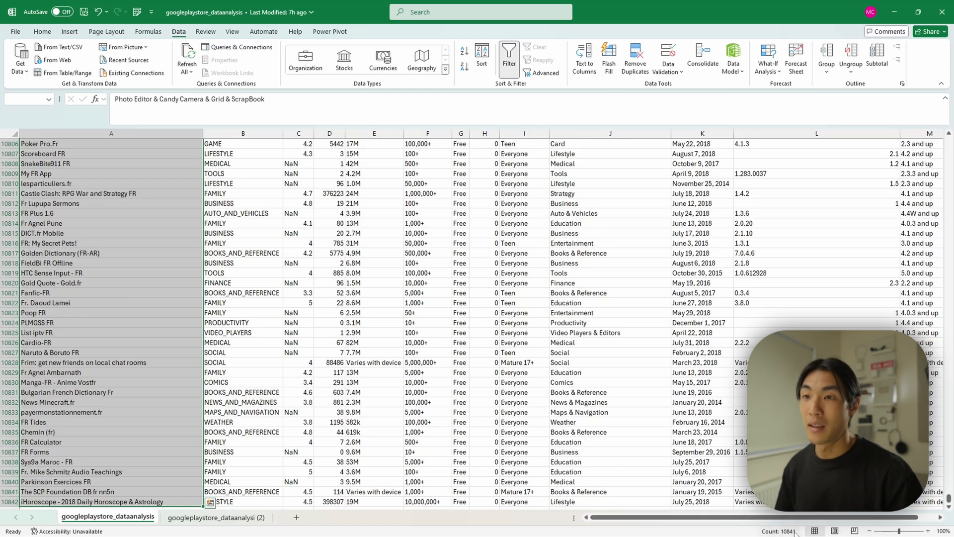
{"action": "key", "text": "ctrl+Home"}
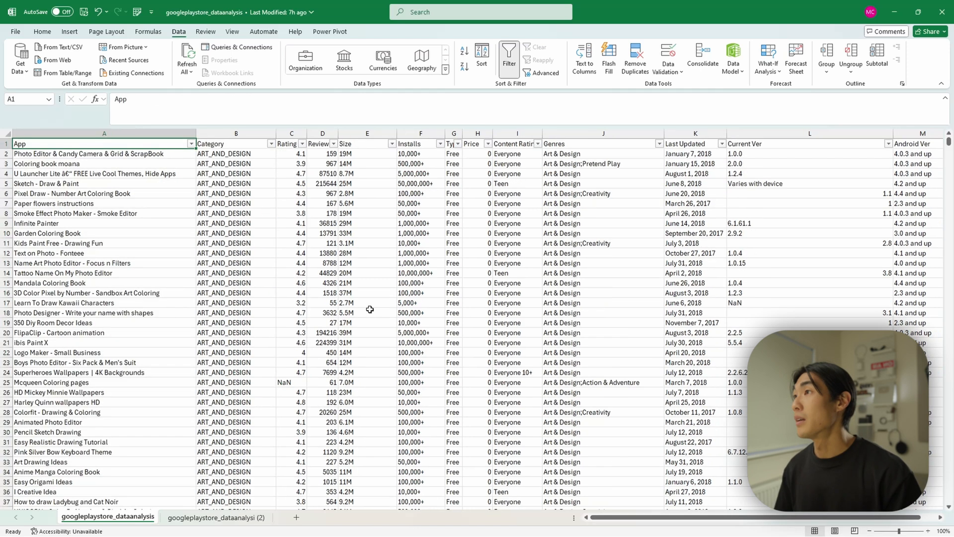
{"action": "key", "text": "ctrl+shift+Right"}
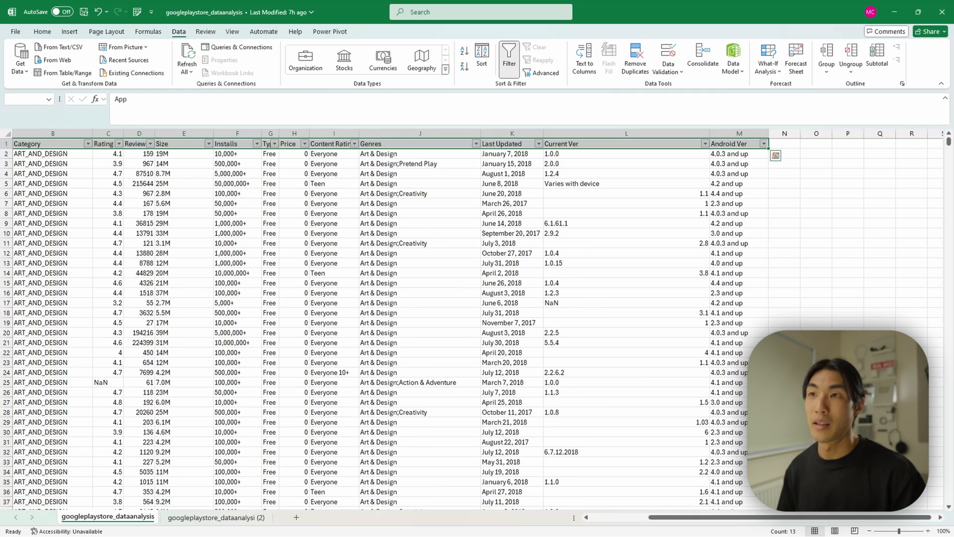
{"action": "key", "text": "ctrl+q"}
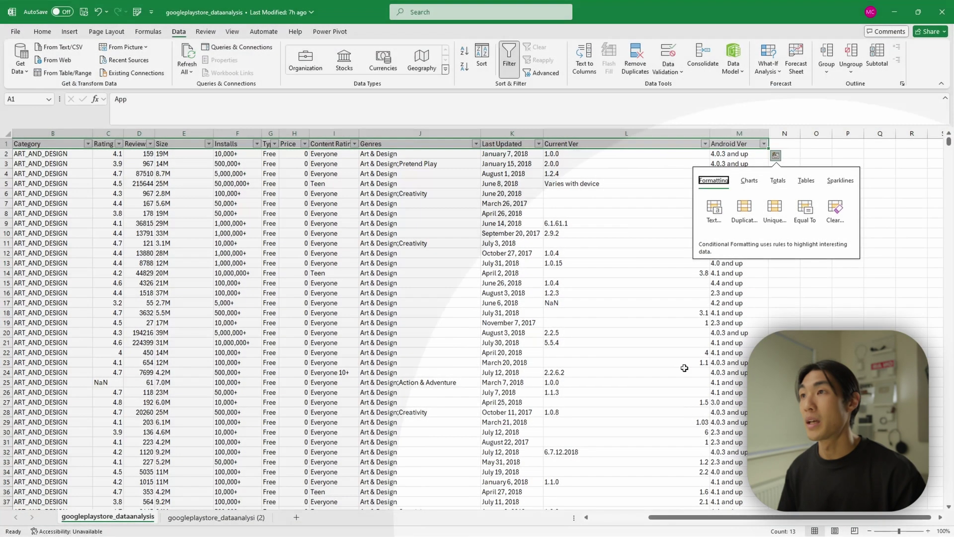
{"action": "left_click", "coordinate": [537, 292]}
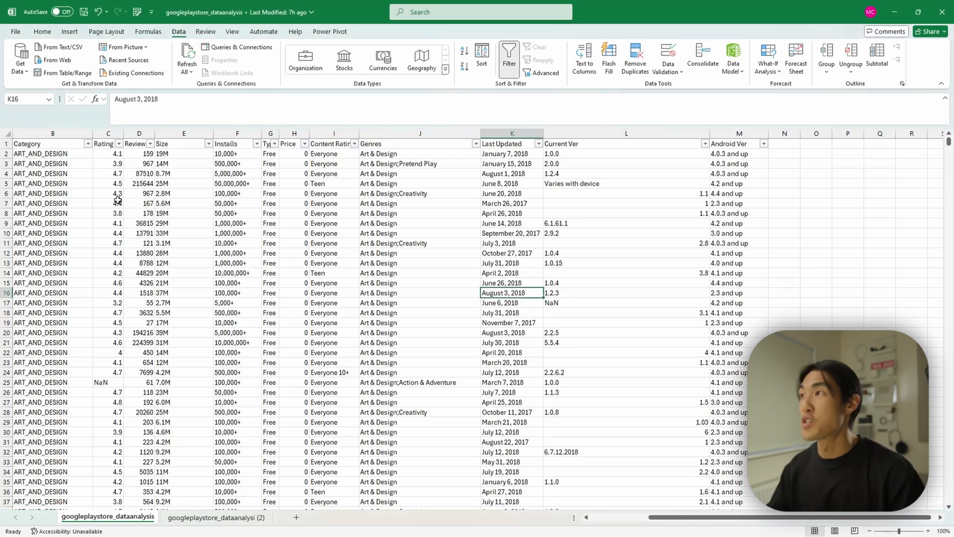
{"action": "left_click", "coordinate": [75, 174]}
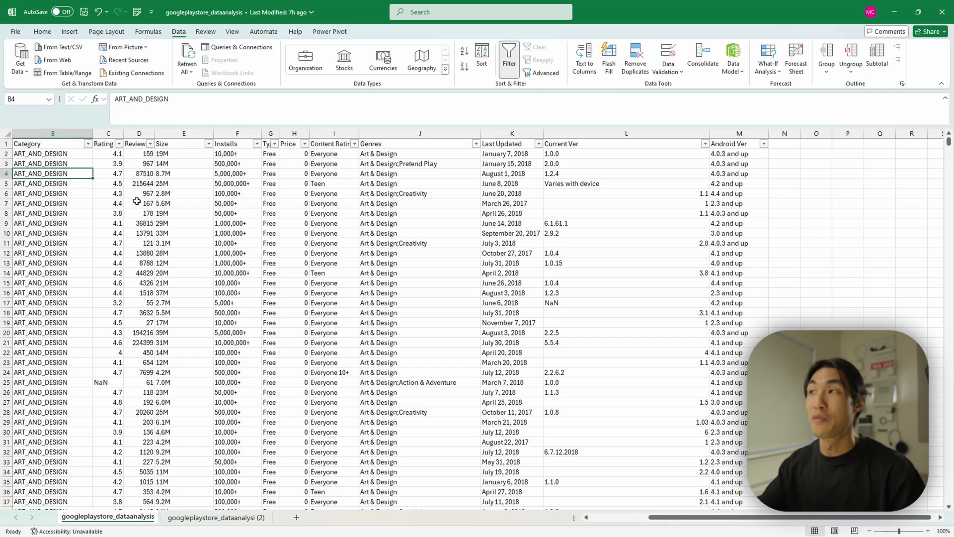
{"action": "left_click", "coordinate": [61, 142]}
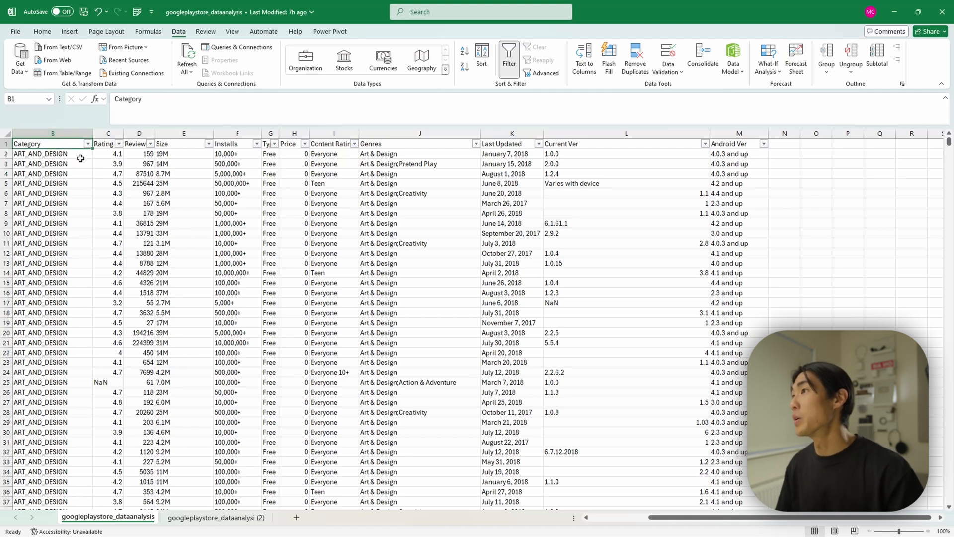
{"action": "key", "text": "Down"}
{"action": "key", "text": "Down"}
{"action": "key", "text": "Left"}
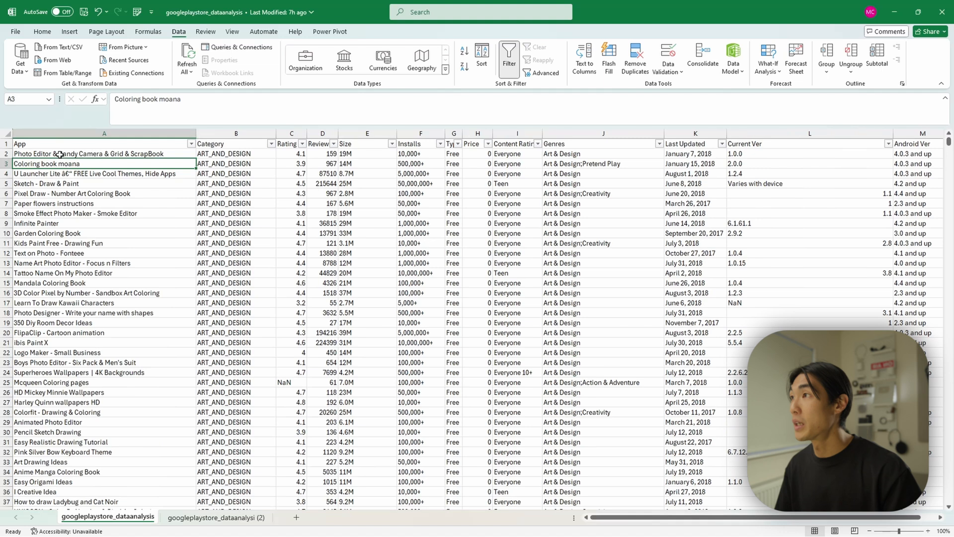
{"action": "key", "text": "Up"}
{"action": "key", "text": "Up"}
{"action": "key", "text": "Right"}
{"action": "key", "text": "Right"}
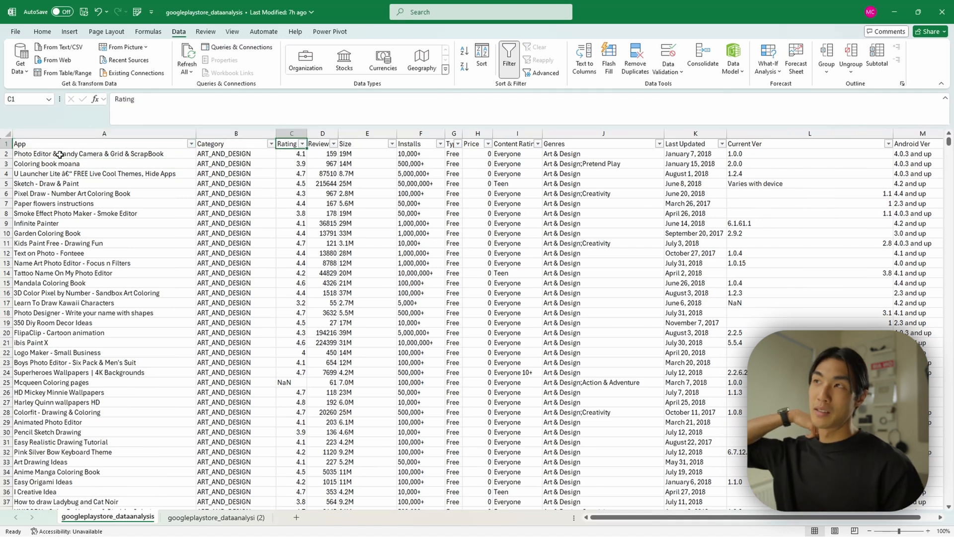
{"action": "key", "text": "Right"}
{"action": "key", "text": "Right"}
{"action": "key", "text": "Right"}
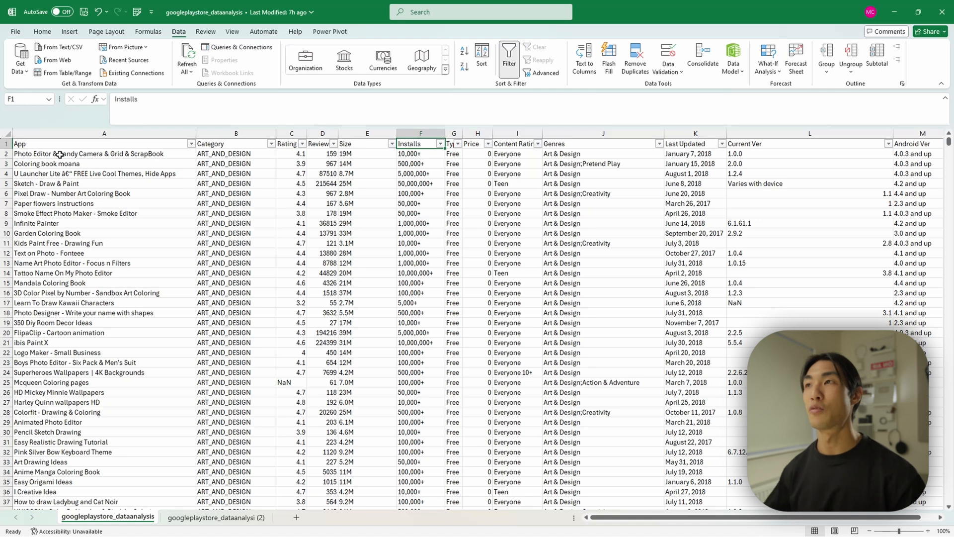
{"action": "left_click", "coordinate": [223, 253]}
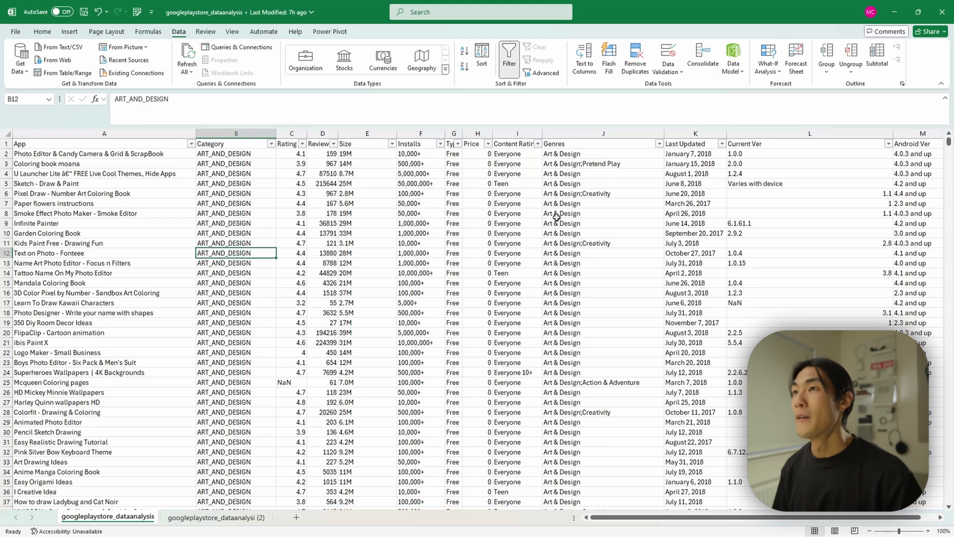
{"action": "key", "text": "alt+Tab"}
{"action": "key", "text": "alt+Tab"}
{"action": "key", "text": "Tab"}
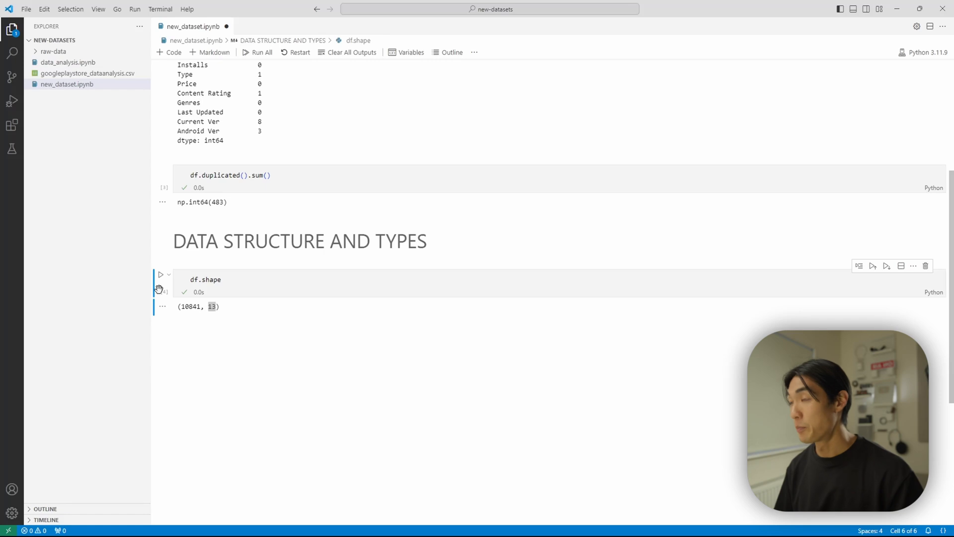
{"action": "type", "text": "bdf.dtypes"}
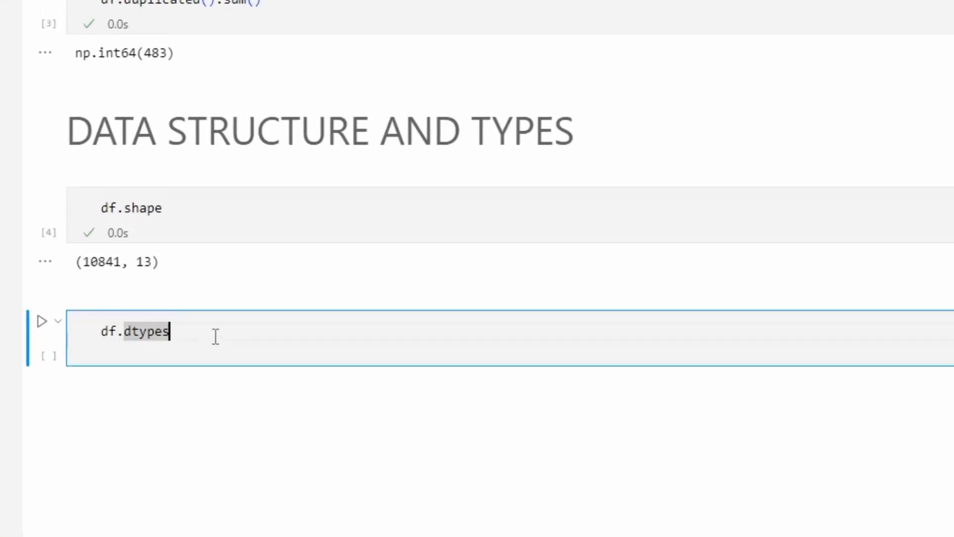
Run df.dtypes and highlight the output, Rating as float64 and every other column as object
{"action": "triple_click", "coordinate": [215, 335]}
{"action": "left_click", "coordinate": [210, 337]}
{"action": "key", "text": "ctrl+Return"}
{"action": "scroll", "coordinate": [211, 336], "scroll_direction": "down", "scroll_amount": 3}
{"action": "scroll", "coordinate": [186, 299], "scroll_direction": "down", "scroll_amount": 2}
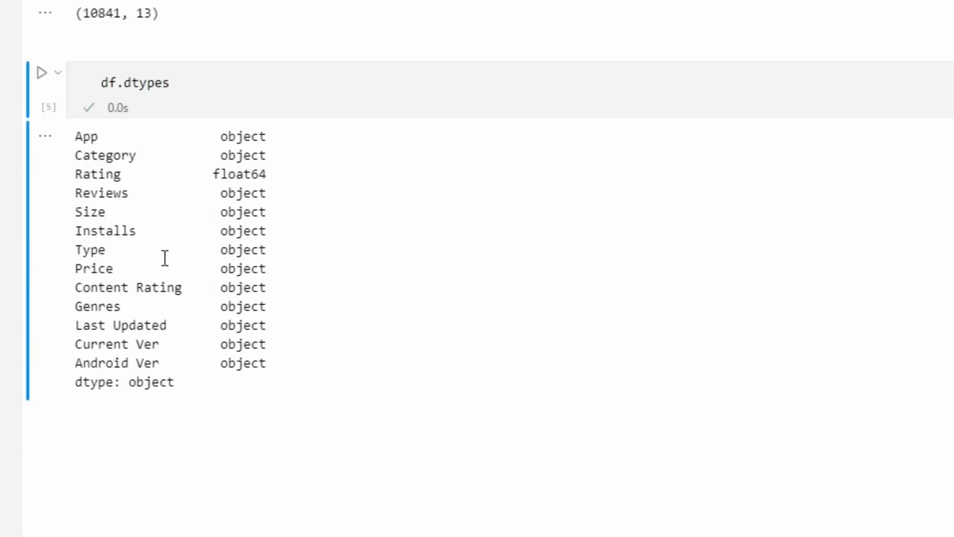
{"action": "left_click_drag", "start_coordinate": [216, 144], "coordinate": [270, 365]}
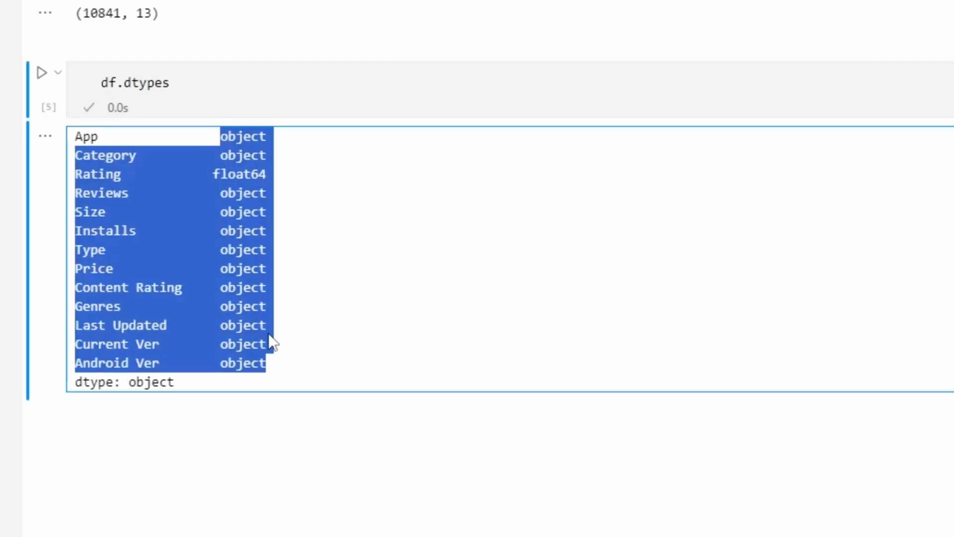
{"action": "left_click", "coordinate": [140, 183]}
{"action": "double_click", "coordinate": [87, 177]}
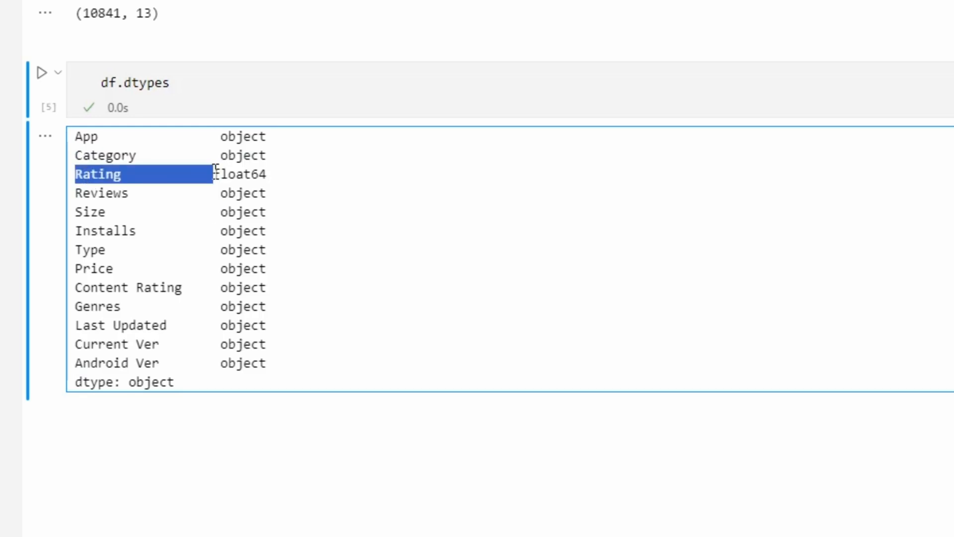
{"action": "left_click", "coordinate": [226, 259]}
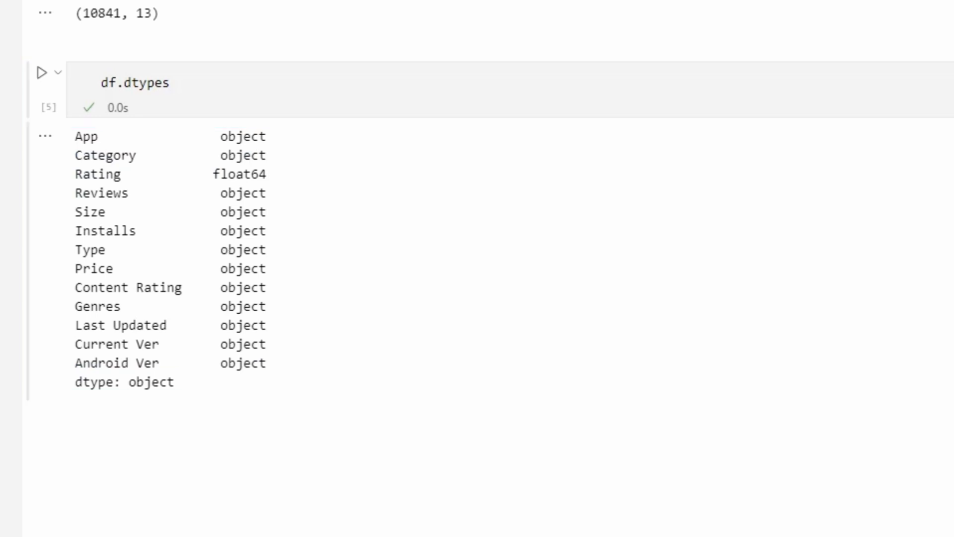
{"action": "left_click", "coordinate": [40, 109]}
{"action": "type", "text": "b"}
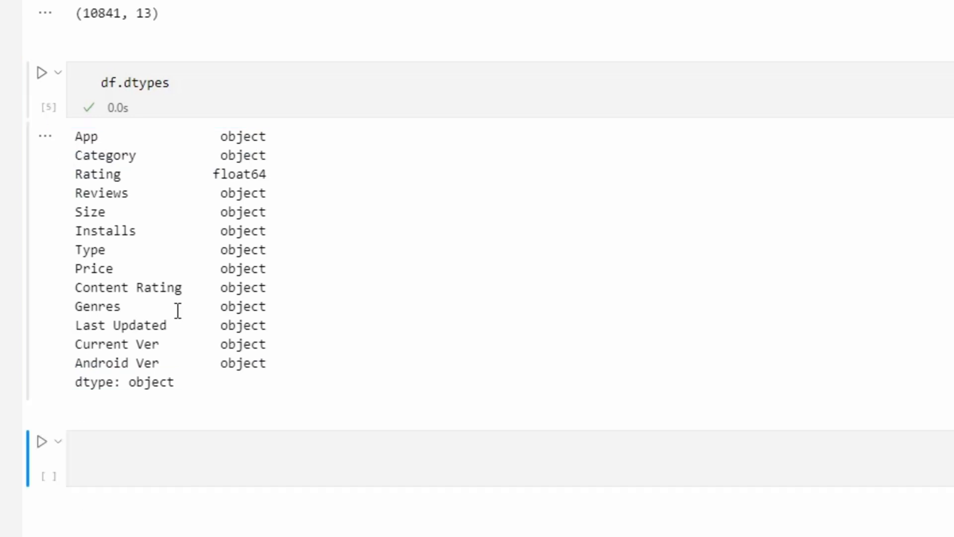
{"action": "type", "text": "df.dtypes.value_counts()"}
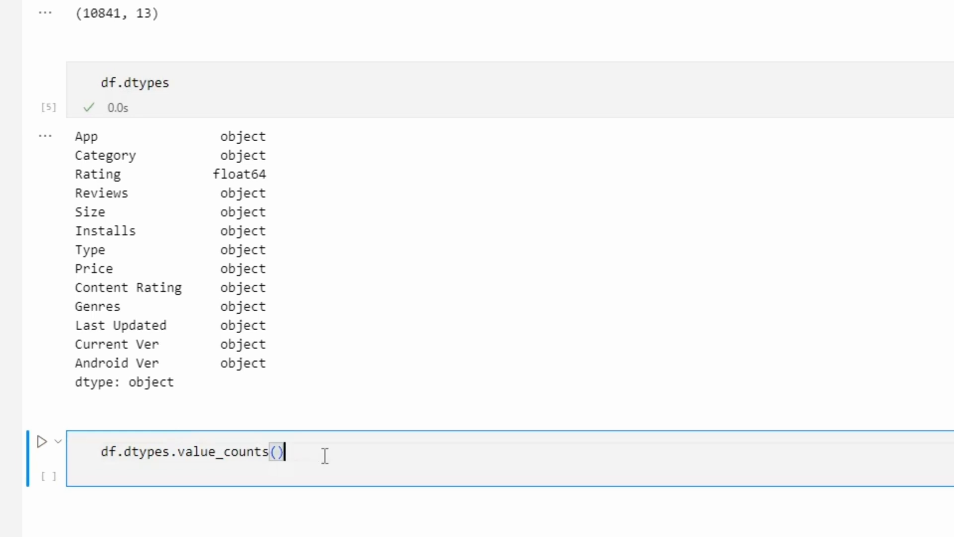
Run df.dtypes.value_counts() showing 12 object and 1 float64, then switch back to Excel
{"action": "key", "text": "shift+Return"}
{"action": "scroll", "coordinate": [325, 456], "scroll_direction": "down", "scroll_amount": 3}
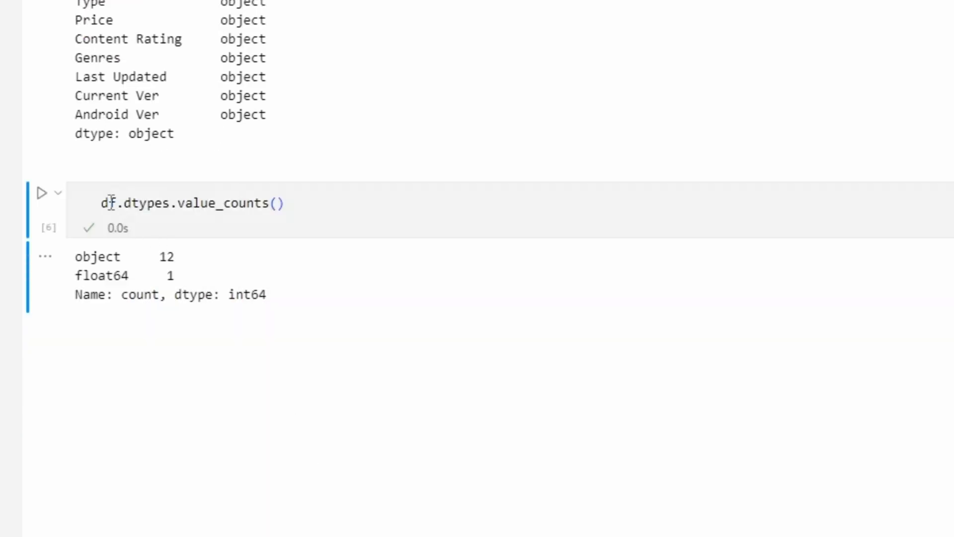
{"action": "mouse_move", "coordinate": [143, 257]}
{"action": "left_mouse_down"}
{"action": "mouse_move", "coordinate": [191, 259]}
{"action": "mouse_move", "coordinate": [196, 272]}
{"action": "left_mouse_up"}
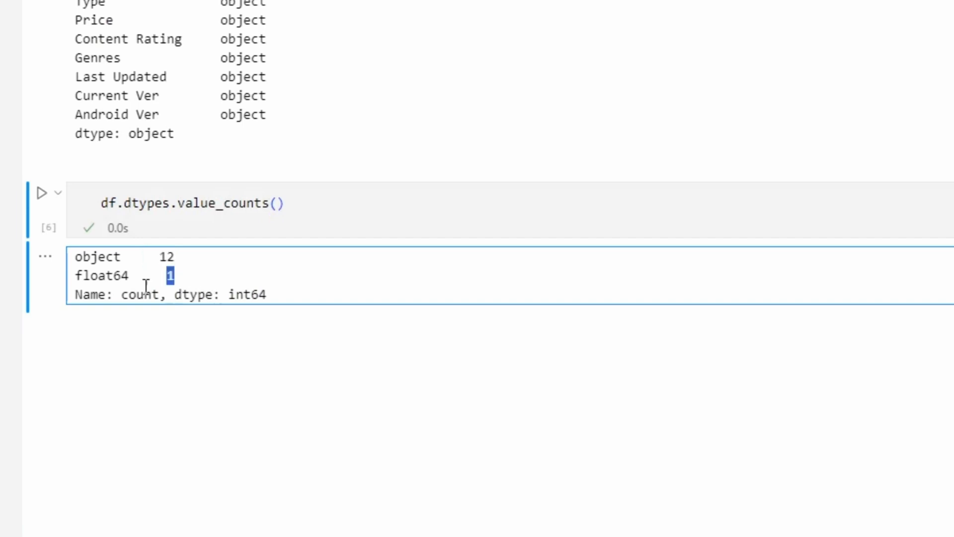
{"action": "left_click_drag", "start_coordinate": [128, 276], "coordinate": [86, 277]}
{"action": "left_click", "coordinate": [265, 44]}
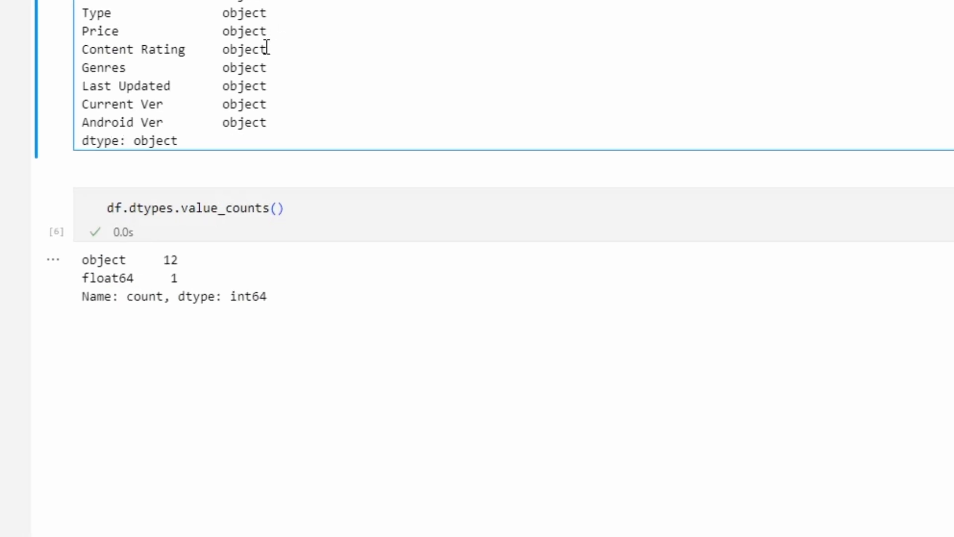
{"action": "key", "text": "alt+Tab"}
{"action": "key", "text": "Tab"}
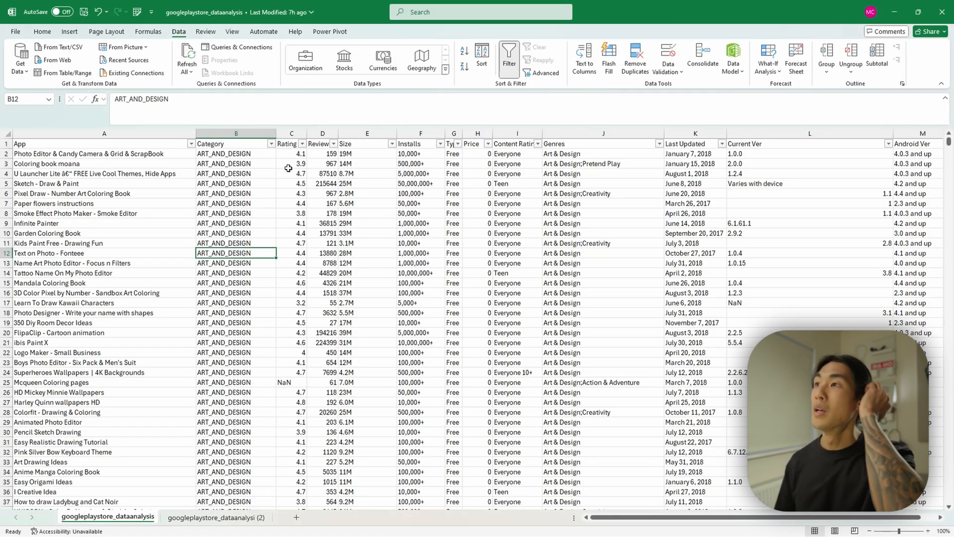
Close the Rating filter list unfiltered and select the Last Updated column and its first date
{"action": "left_click", "coordinate": [301, 144]}
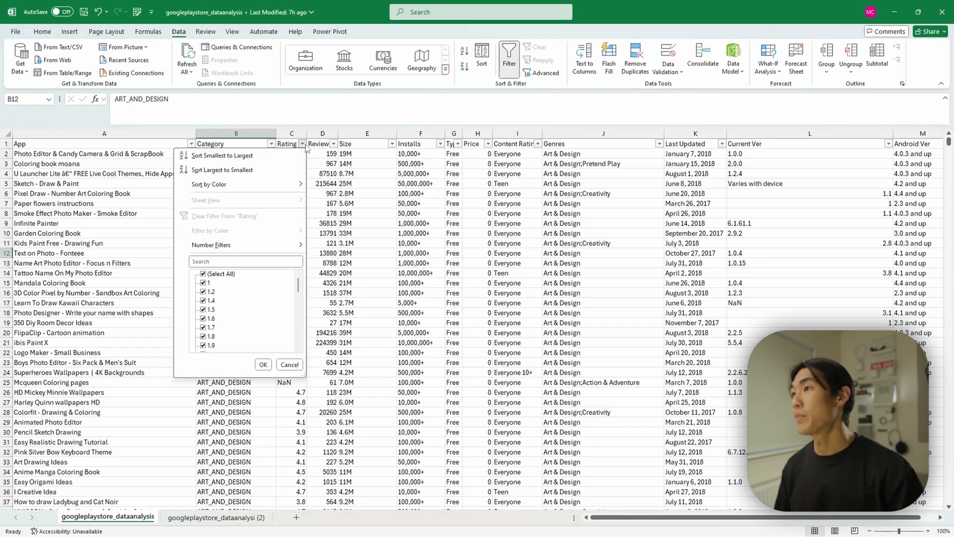
{"action": "mouse_move", "coordinate": [300, 285]}
{"action": "left_mouse_down"}
{"action": "mouse_move", "coordinate": [297, 322]}
{"action": "mouse_move", "coordinate": [297, 278]}
{"action": "left_mouse_up"}
{"action": "left_click", "coordinate": [355, 236]}
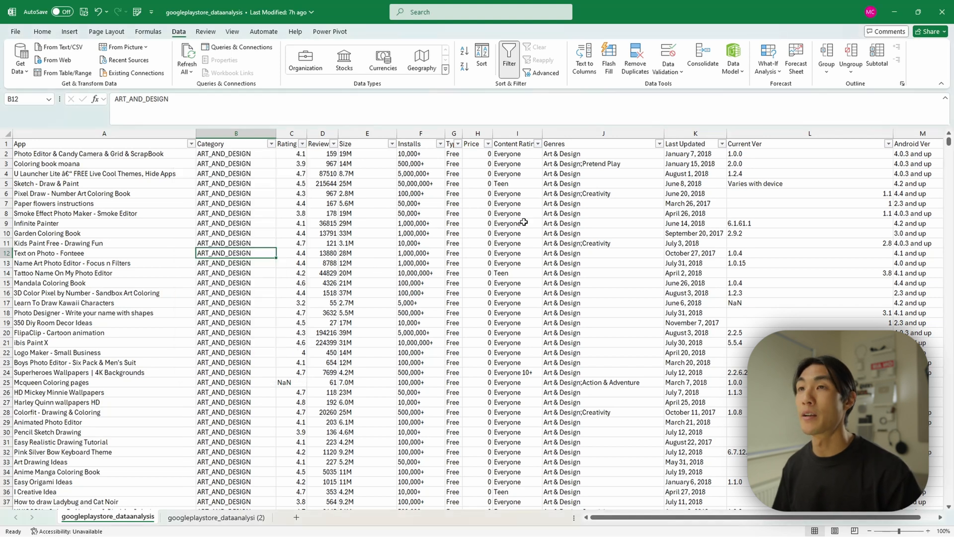
{"action": "left_click", "coordinate": [676, 155]}
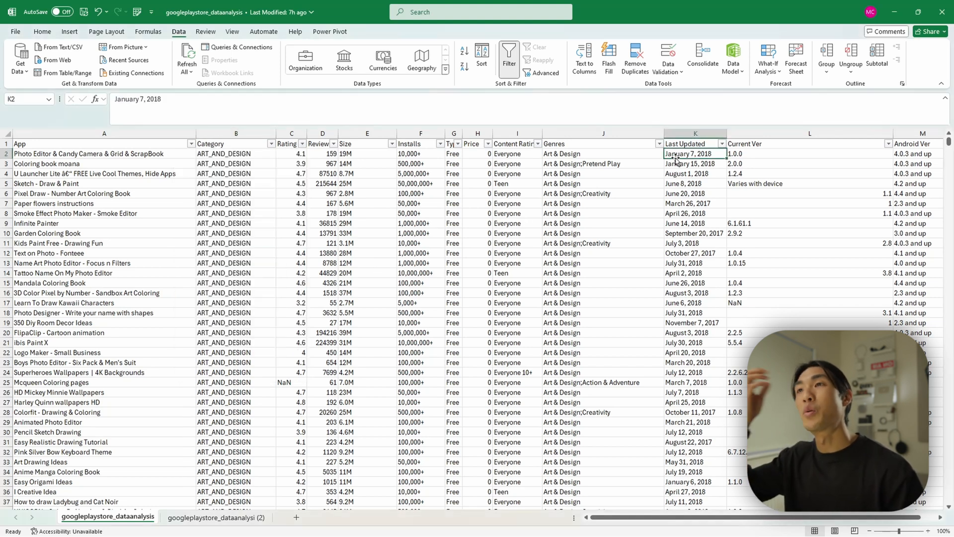
{"action": "scroll", "coordinate": [658, 237], "scroll_direction": "right", "scroll_amount": 1}
{"action": "scroll", "coordinate": [559, 216], "scroll_direction": "right", "scroll_amount": 1}
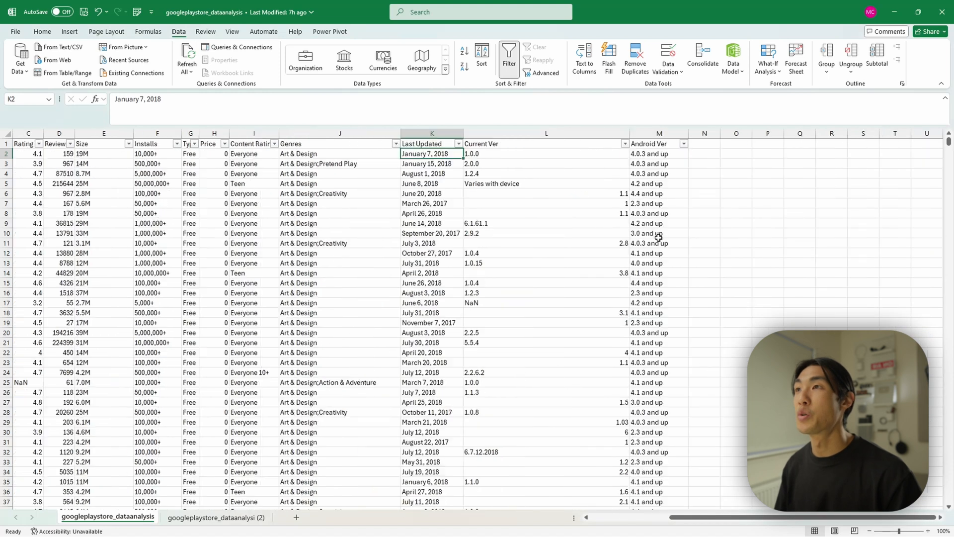
{"action": "scroll", "coordinate": [463, 190], "scroll_direction": "right", "scroll_amount": 1}
{"action": "left_click", "coordinate": [391, 133]}
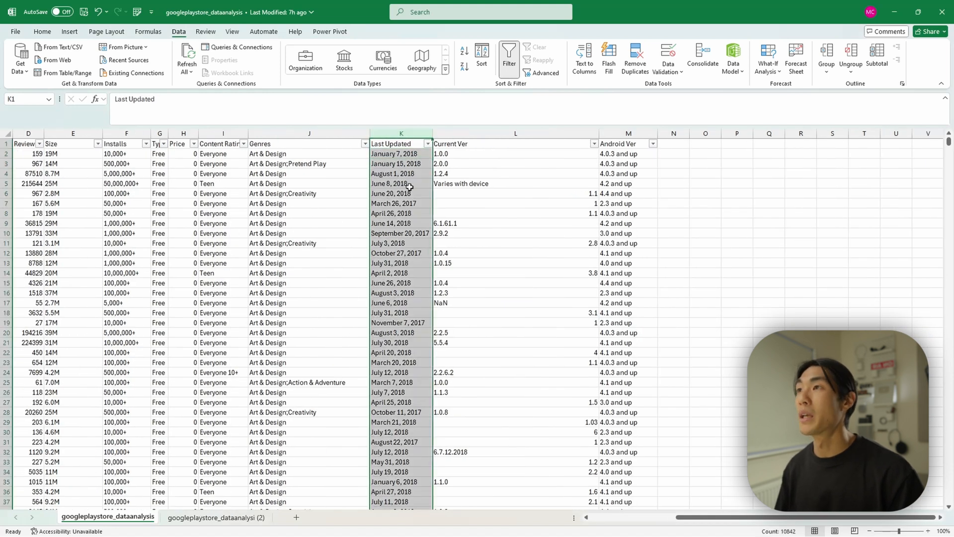
{"action": "left_click", "coordinate": [401, 155]}
{"action": "left_click", "coordinate": [43, 31]}
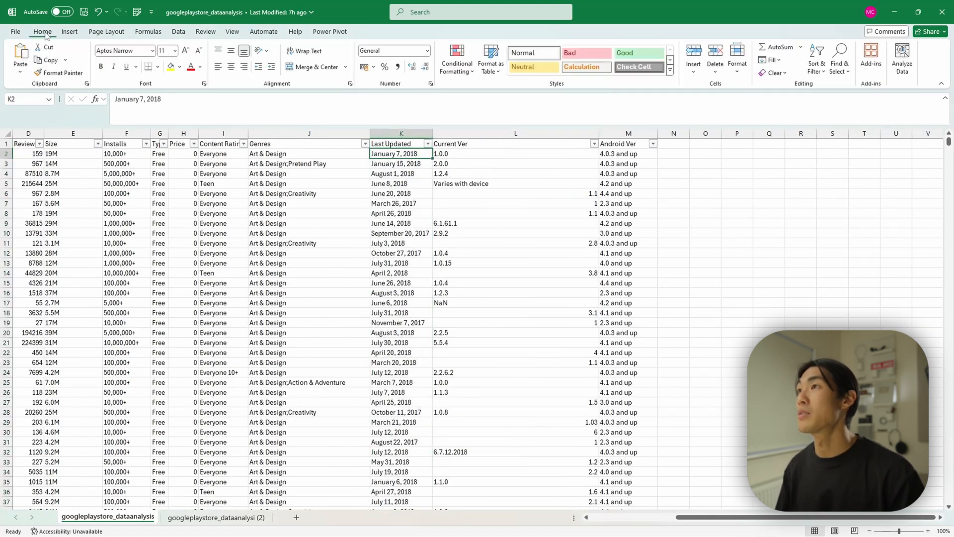
{"action": "left_click", "coordinate": [427, 51]}
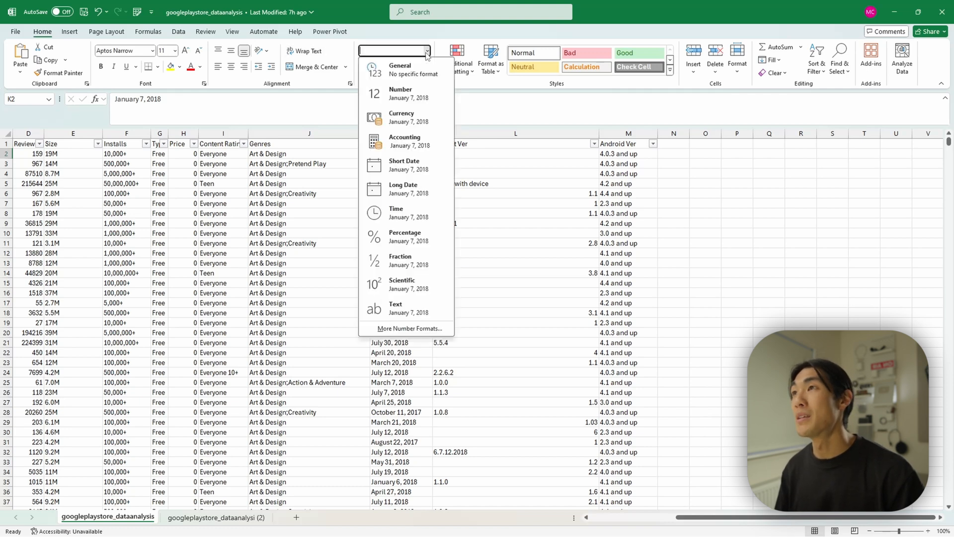
{"action": "left_click", "coordinate": [413, 168]}
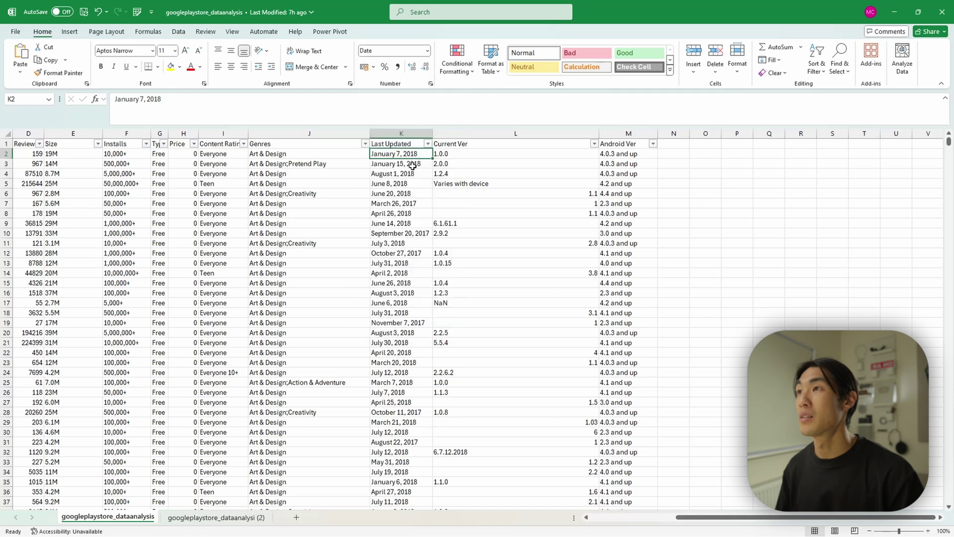
{"action": "left_click", "coordinate": [427, 51]}
{"action": "left_click", "coordinate": [415, 69]}
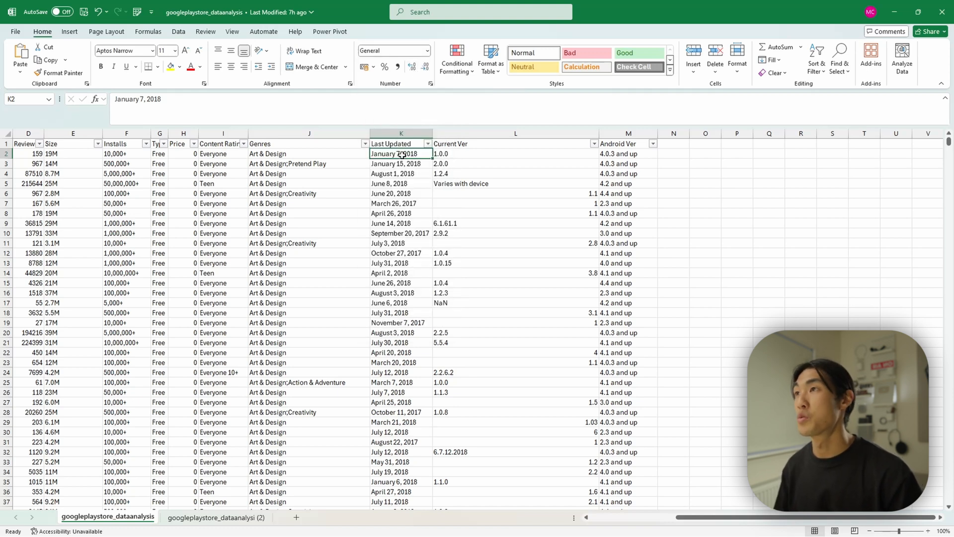
Copy the first Last Updated date into scratch cell N2 and widen column N to show it
{"action": "key", "text": "ctrl+c"}
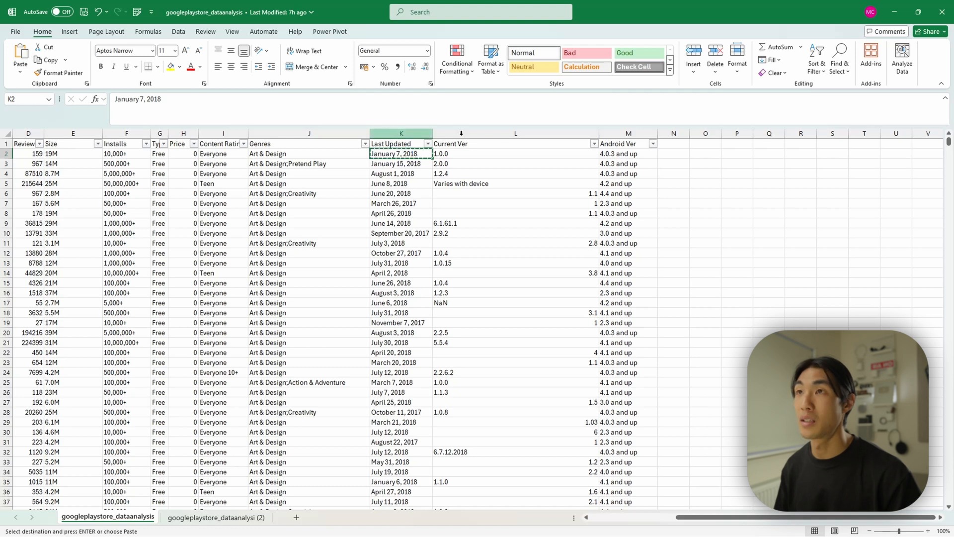
{"action": "left_click", "coordinate": [680, 154]}
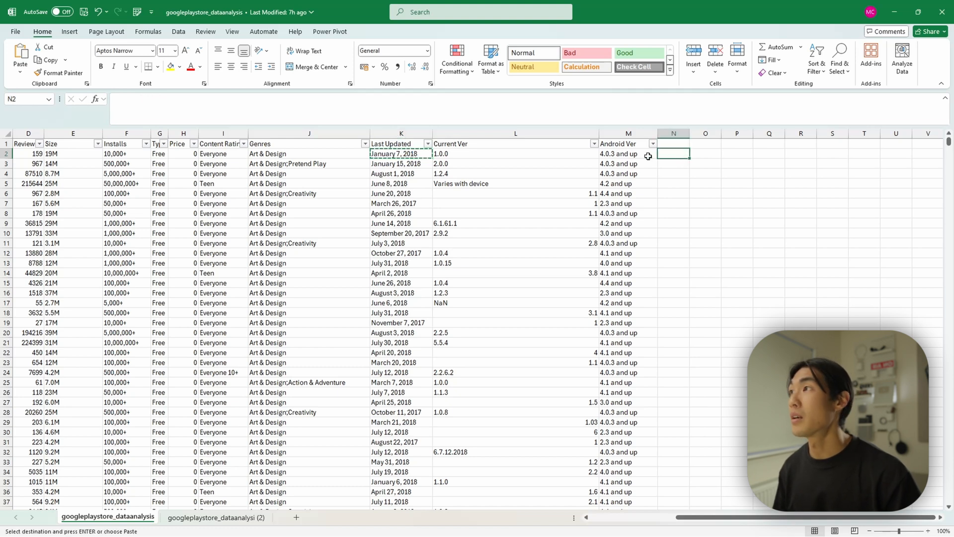
{"action": "left_click", "coordinate": [21, 73]}
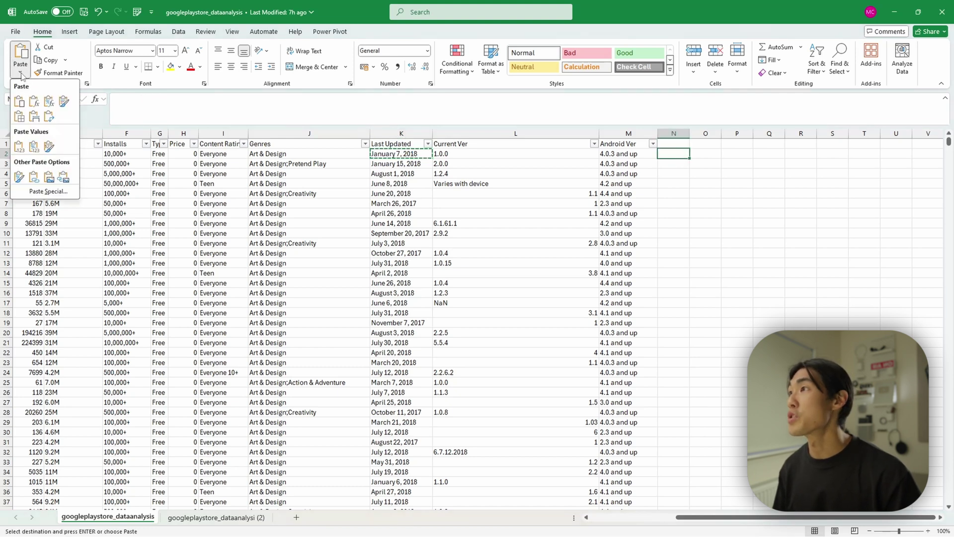
{"action": "left_click", "coordinate": [20, 148]}
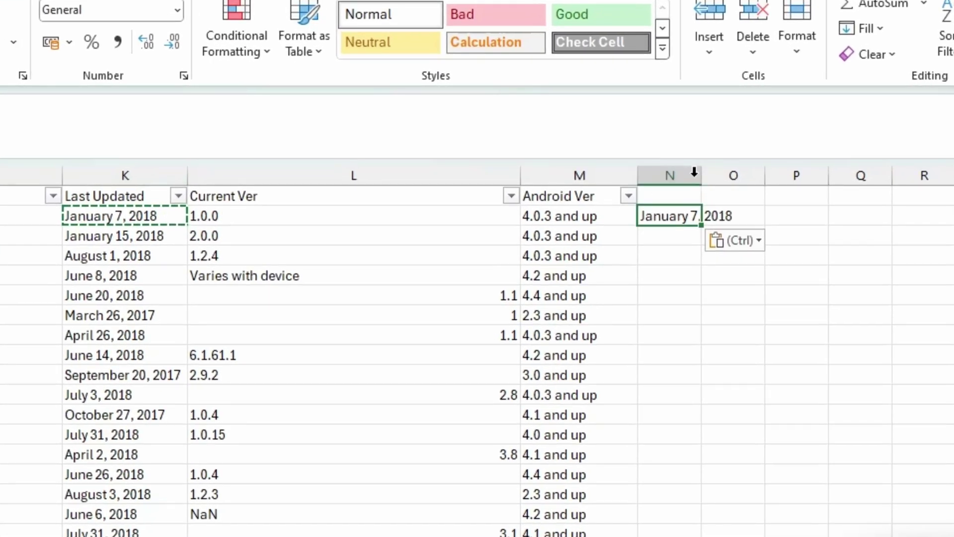
{"action": "left_click_drag", "start_coordinate": [695, 175], "coordinate": [797, 171]}
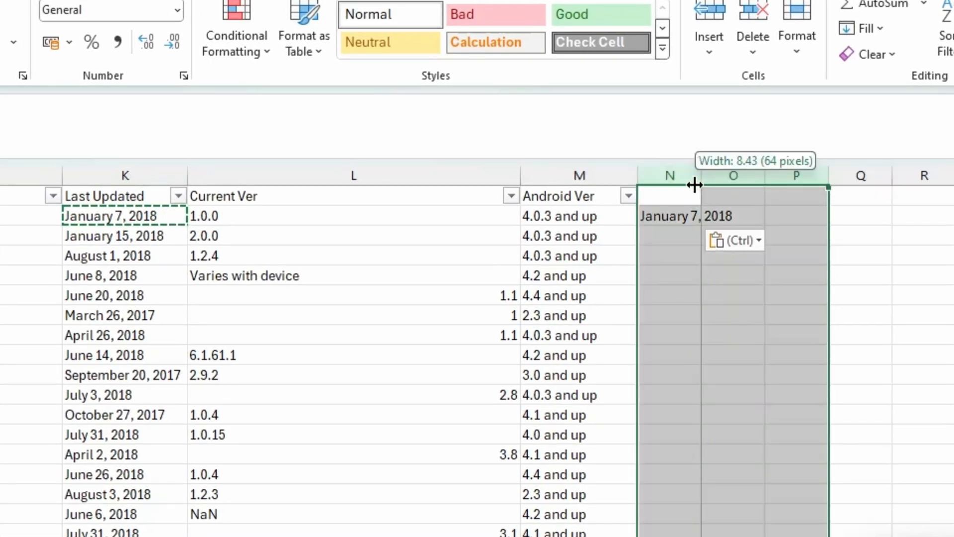
{"action": "left_click", "coordinate": [686, 213]}
{"action": "left_click_drag", "start_coordinate": [701, 176], "coordinate": [854, 178]}
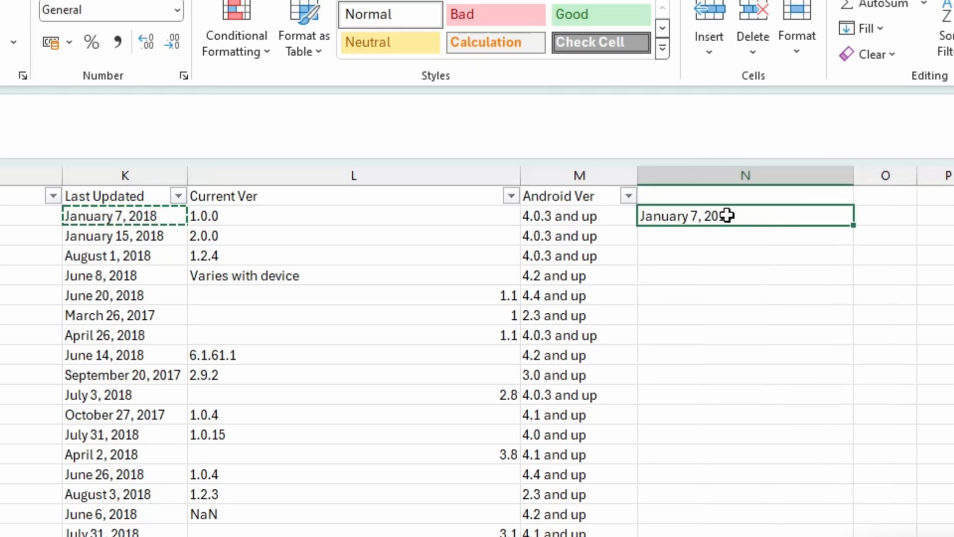
Enter 1/1/2020 in N3 and paste only its underlying value into O3
{"action": "left_click", "coordinate": [702, 237]}
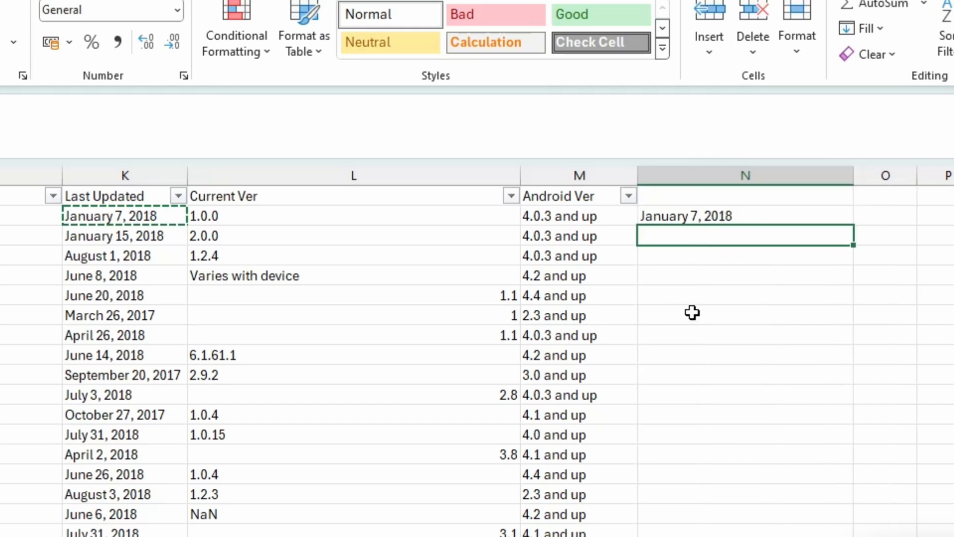
{"action": "key", "text": "Escape"}
{"action": "type", "text": "1/1/2020"}
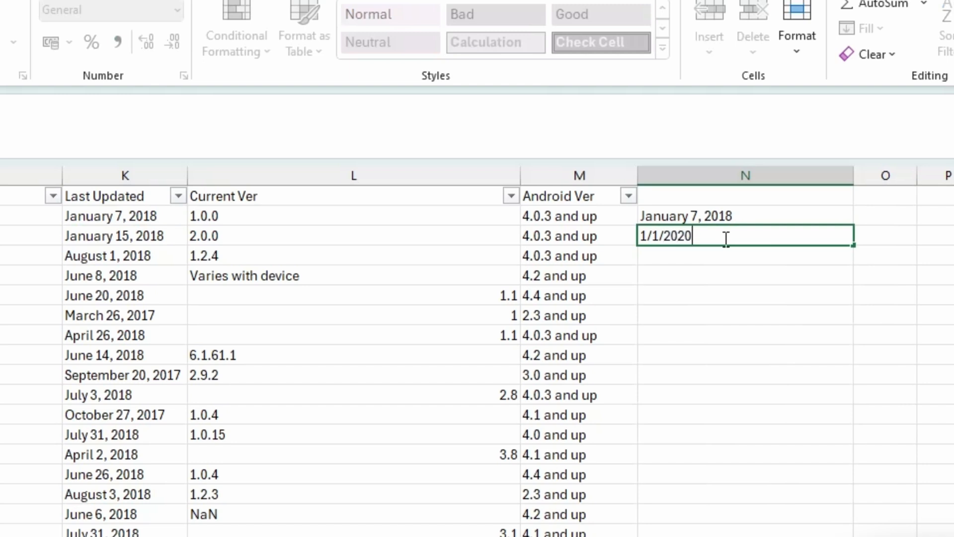
{"action": "key", "text": "Return"}
{"action": "left_click", "coordinate": [725, 239]}
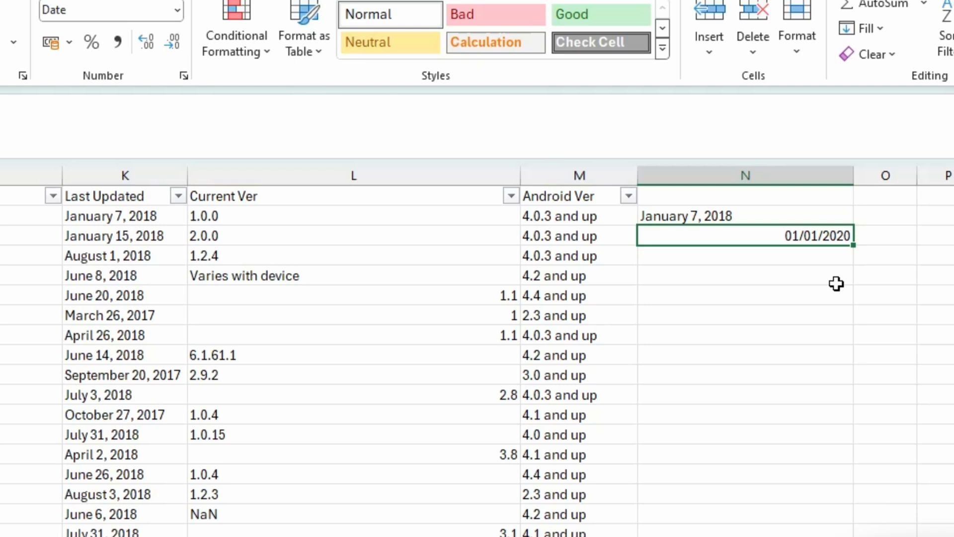
{"action": "key", "text": "ctrl+c"}
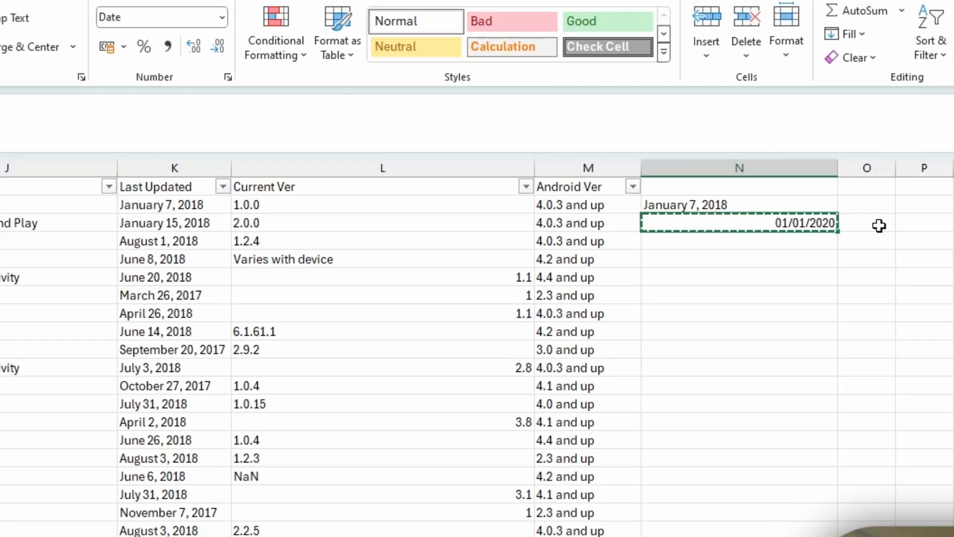
{"action": "left_click", "coordinate": [884, 235]}
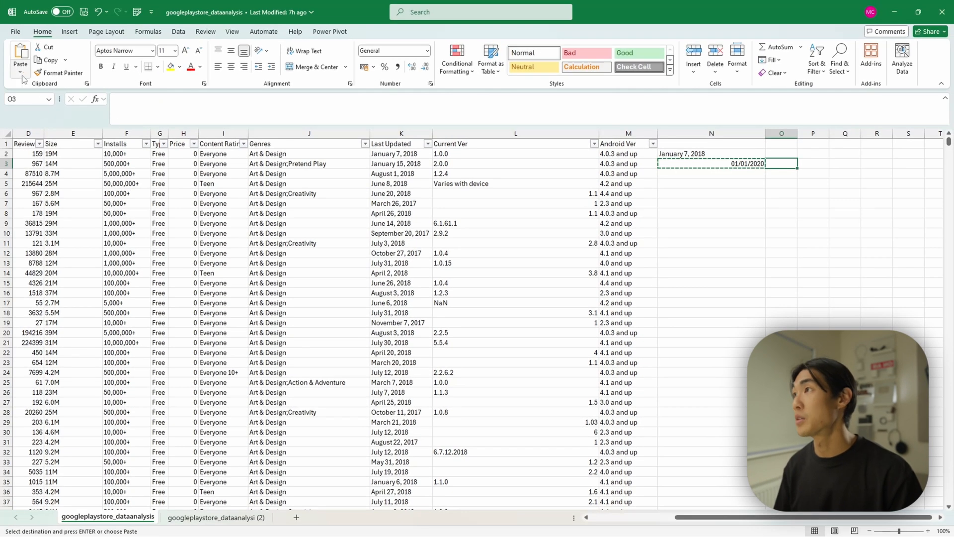
{"action": "left_click", "coordinate": [20, 71]}
{"action": "left_click", "coordinate": [21, 147]}
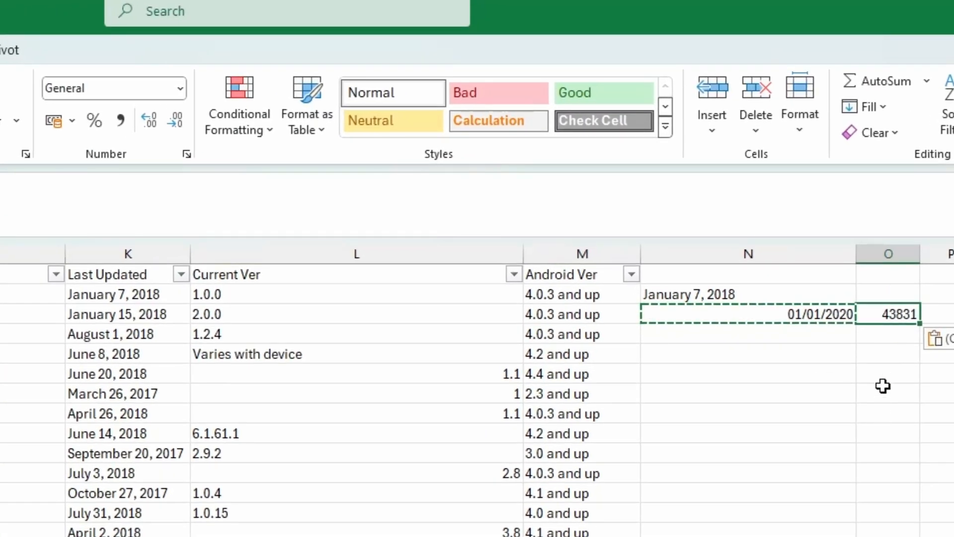
{"action": "left_click", "coordinate": [815, 335]}
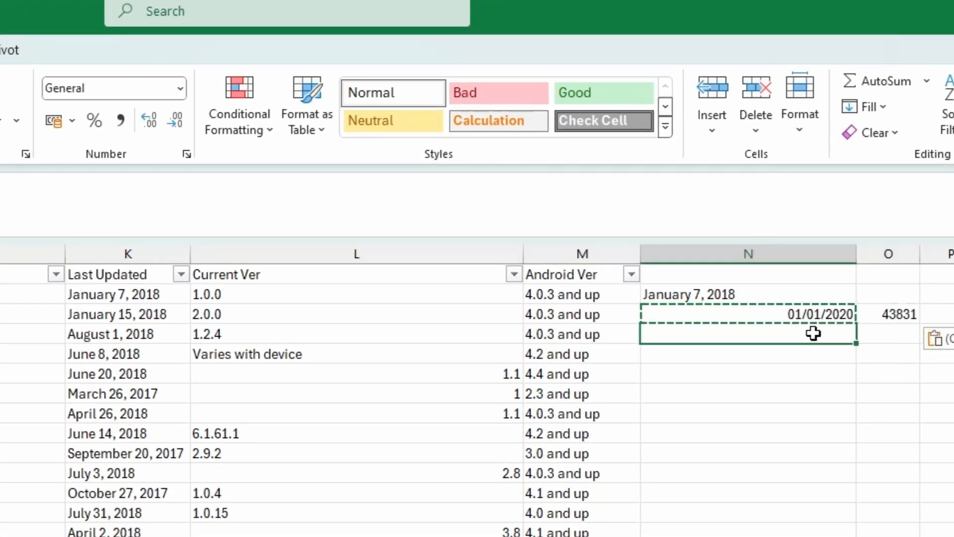
{"action": "key", "text": "Escape"}
Format the 01/01/2020 cell as General so it shows the number 43831
{"action": "left_click", "coordinate": [810, 314]}
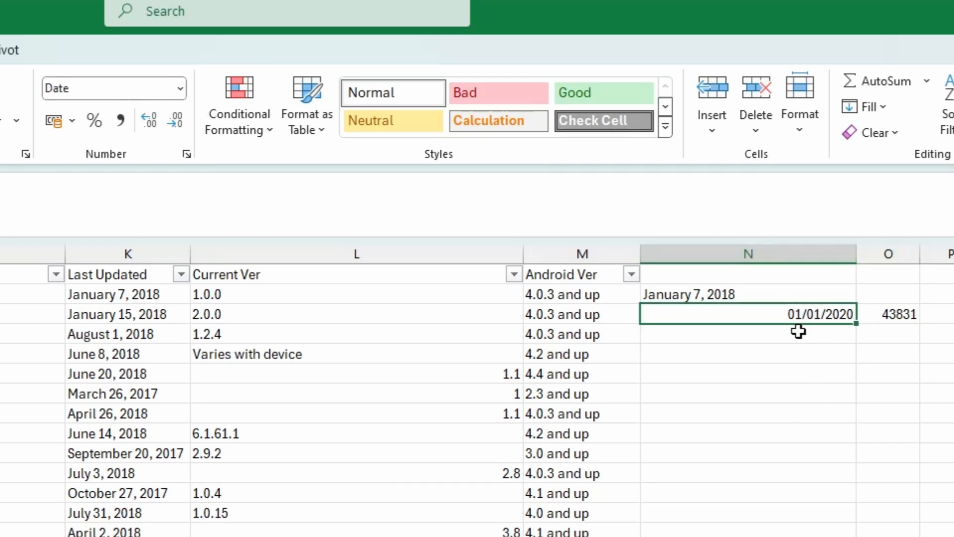
{"action": "left_click", "coordinate": [179, 88]}
{"action": "left_click", "coordinate": [119, 123]}
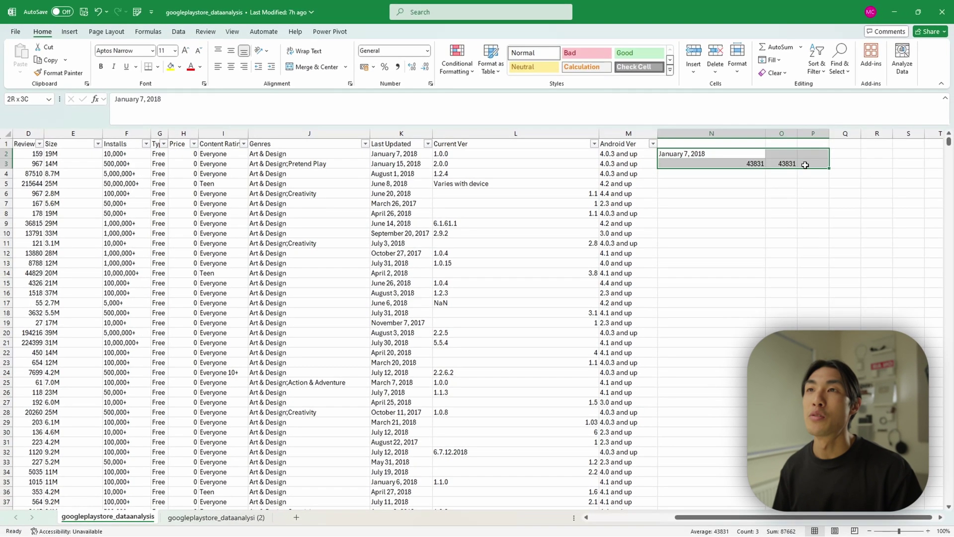
Clear the scratch cells N2:P6 and return to the notebook's value_counts cell
{"action": "left_click_drag", "start_coordinate": [708, 154], "coordinate": [812, 200]}
{"action": "key", "text": "Delete"}
{"action": "key", "text": "BackSpace"}
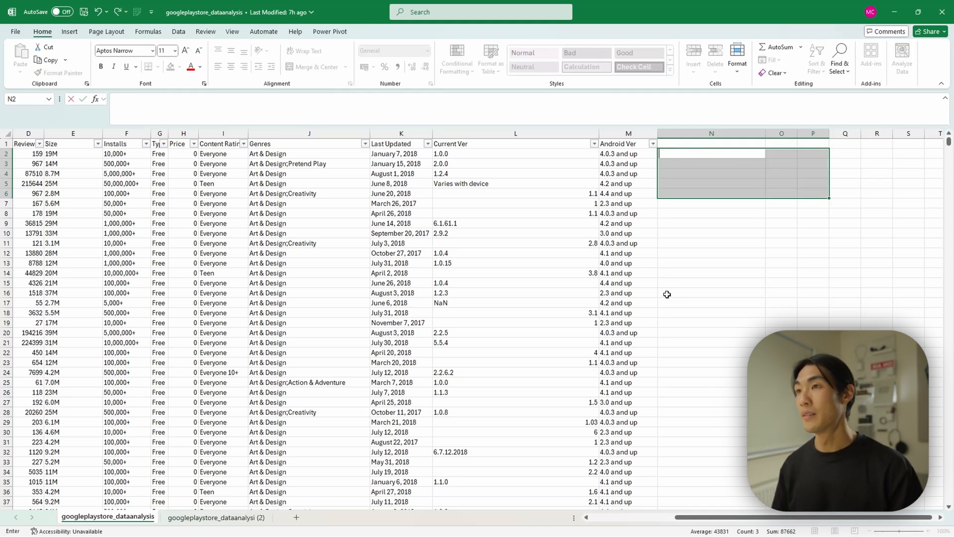
{"action": "left_click", "coordinate": [521, 254]}
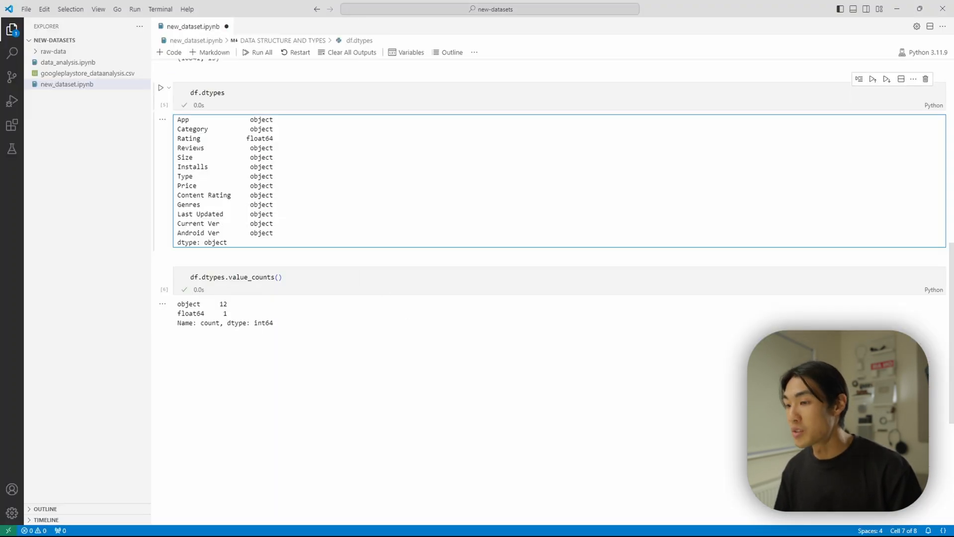
{"action": "left_click", "coordinate": [167, 319]}
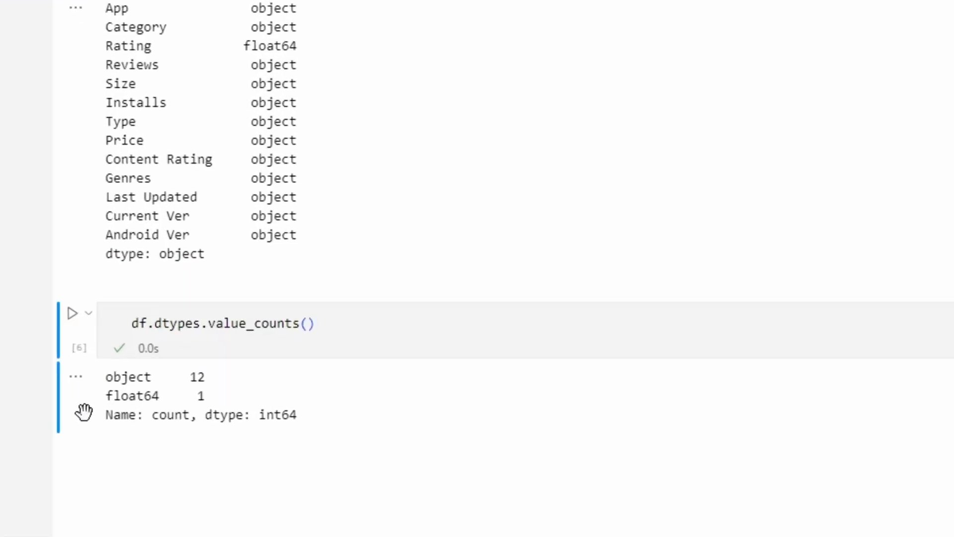
Add a markdown cell below and render an OUTLIERS section heading
{"action": "key", "text": "b"}
{"action": "key", "text": "m"}
{"action": "key", "text": "Return"}
{"action": "type", "text": "#"}
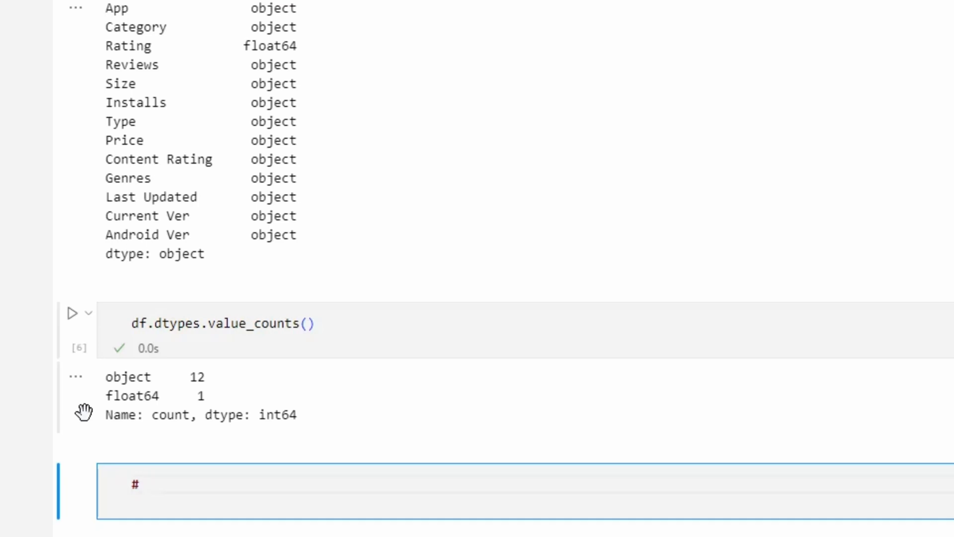
{"action": "type", "text": "OU"}
{"action": "key", "text": "ctrl+Return"}
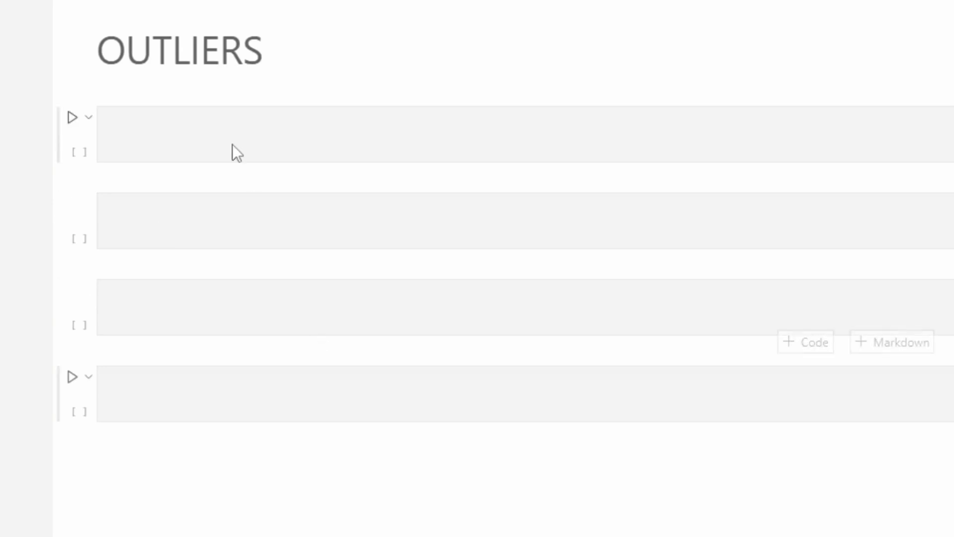
Paste the find_extremes function and its example usage on Rating, selecting the '# Example usage' comment
{"action": "left_click", "coordinate": [224, 119]}
{"action": "key", "text": "ctrl+v"}
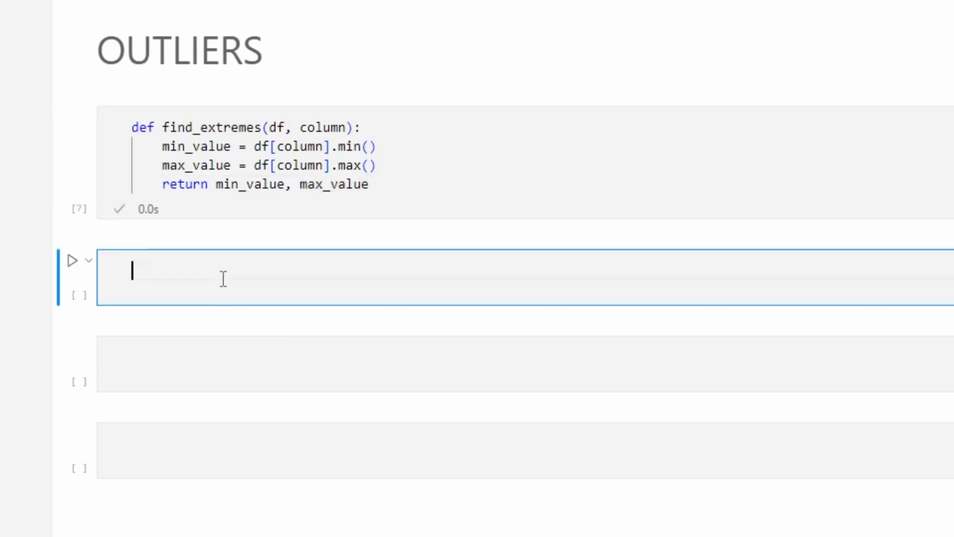
{"action": "key", "text": "ctrl+v"}
{"action": "left_click_drag", "start_coordinate": [266, 271], "coordinate": [110, 271]}
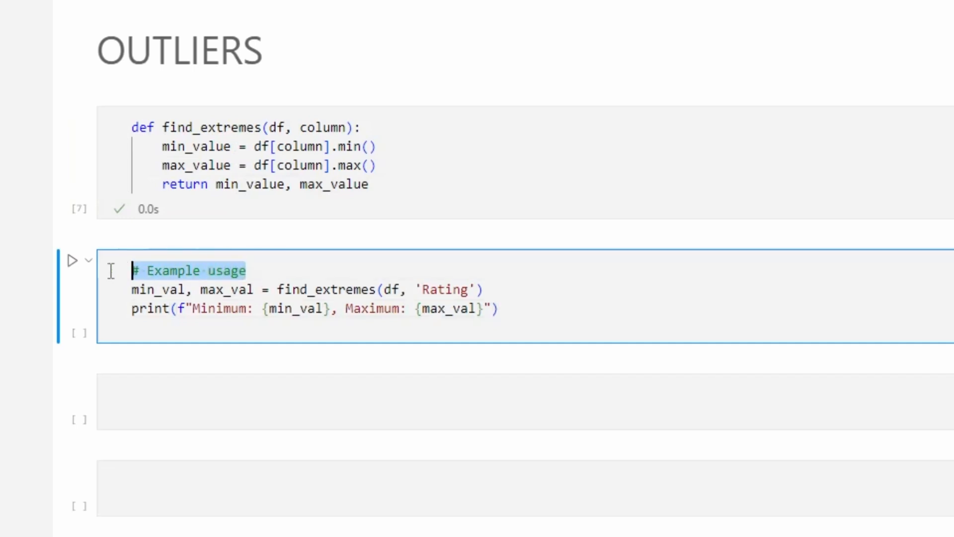
{"action": "left_click_drag", "start_coordinate": [253, 271], "coordinate": [122, 272]}
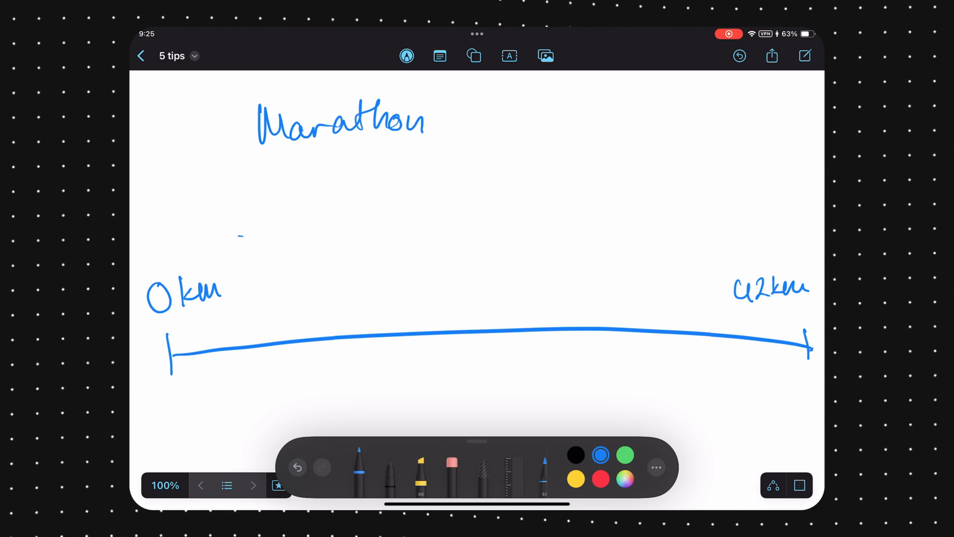
Circle 0km on the marathon line and add an arrow with a handwritten note above it
{"action": "mouse_move", "coordinate": [222, 307]}
{"action": "left_mouse_down"}
{"action": "mouse_move", "coordinate": [243, 238]}
{"action": "mouse_move", "coordinate": [278, 209]}
{"action": "mouse_move", "coordinate": [276, 238]}
{"action": "mouse_move", "coordinate": [304, 187]}
{"action": "left_mouse_up"}
{"action": "left_click_drag", "start_coordinate": [374, 181], "coordinate": [375, 203]}
{"action": "left_click_drag", "start_coordinate": [367, 180], "coordinate": [384, 179]}
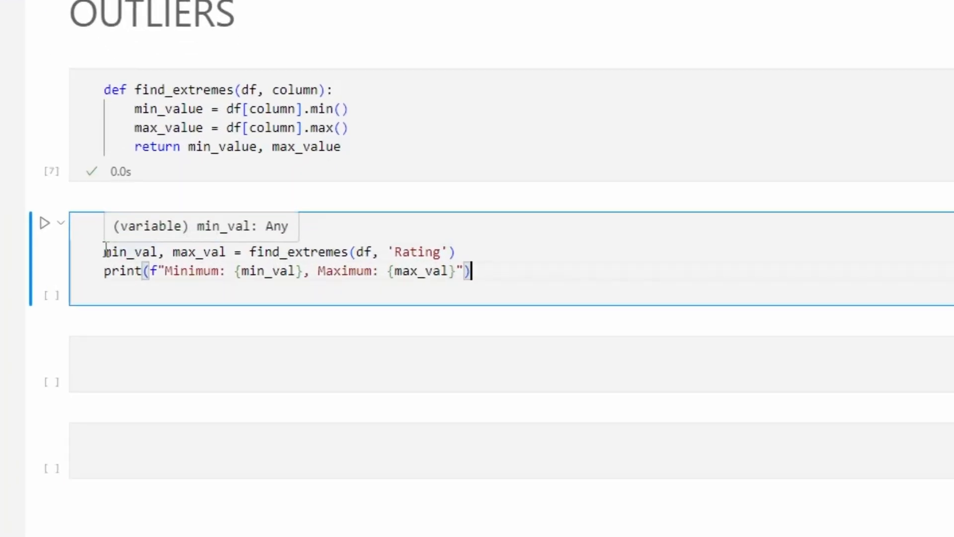
Run the find_extremes example and highlight minimum 1.0 and maximum 19.0 in the output
{"action": "left_click_drag", "start_coordinate": [107, 252], "coordinate": [468, 252]}
{"action": "left_click", "coordinate": [487, 254]}
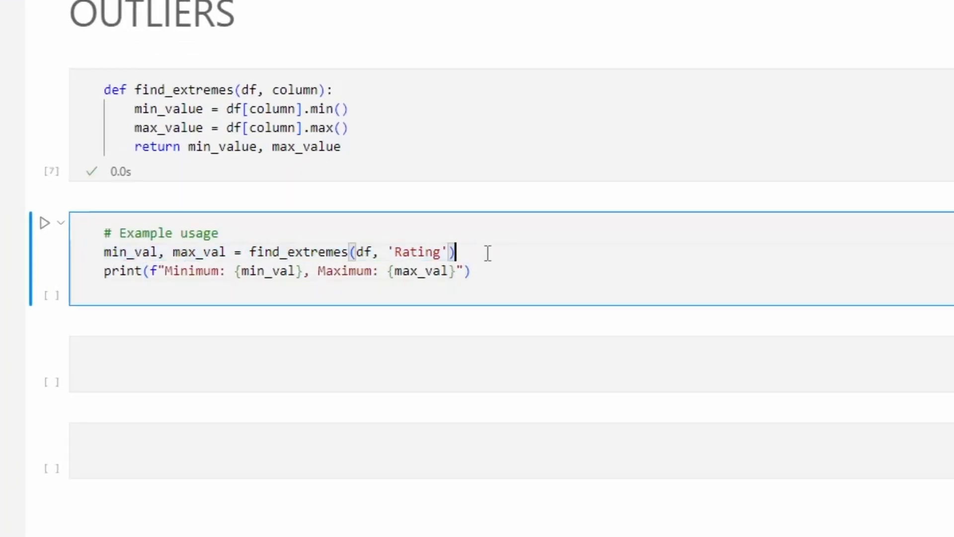
{"action": "key", "text": "ctrl+Return"}
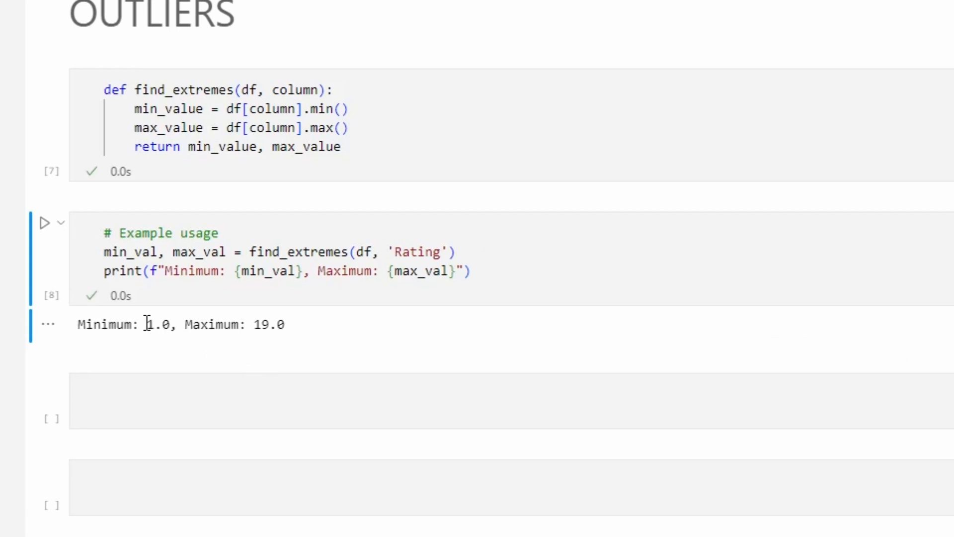
{"action": "left_click_drag", "start_coordinate": [147, 325], "coordinate": [173, 323]}
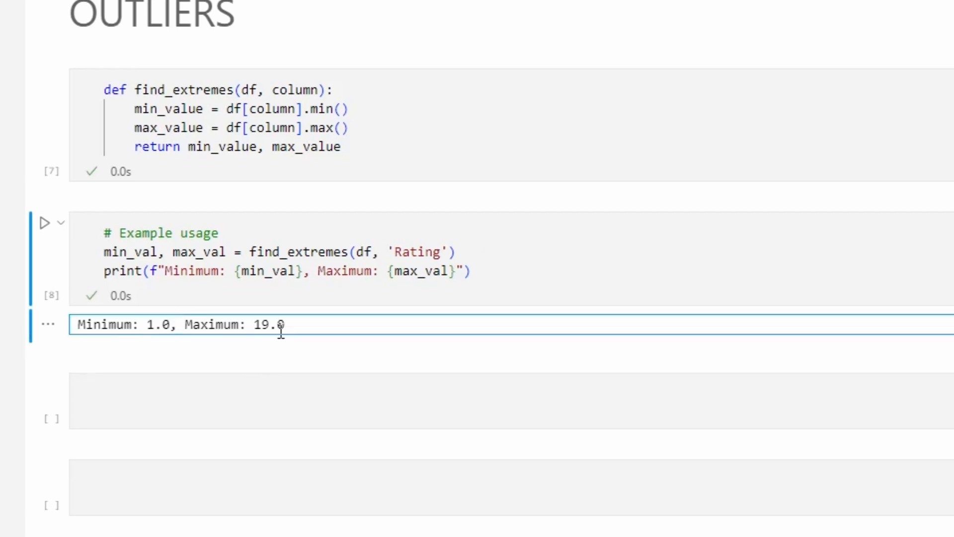
{"action": "left_click_drag", "start_coordinate": [241, 324], "coordinate": [259, 325]}
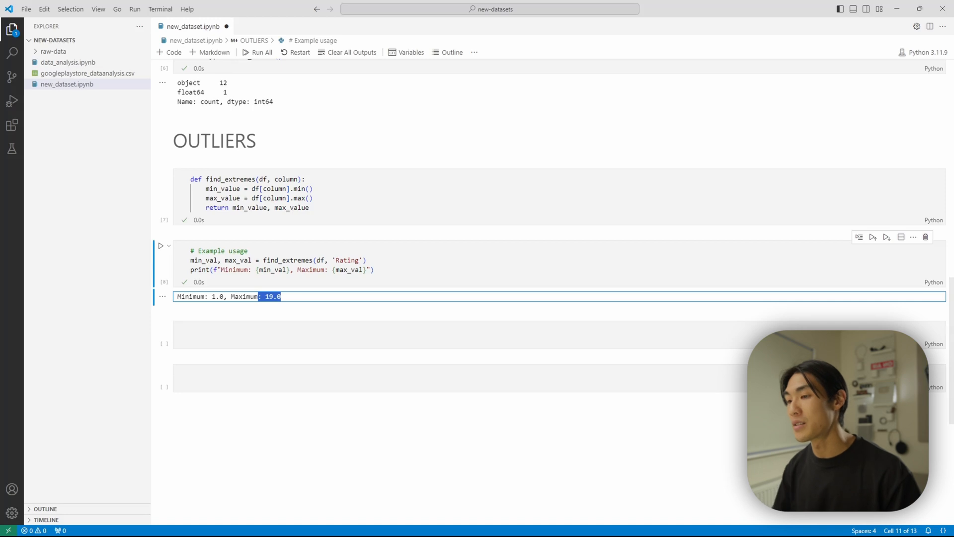
{"action": "key", "text": "Escape"}
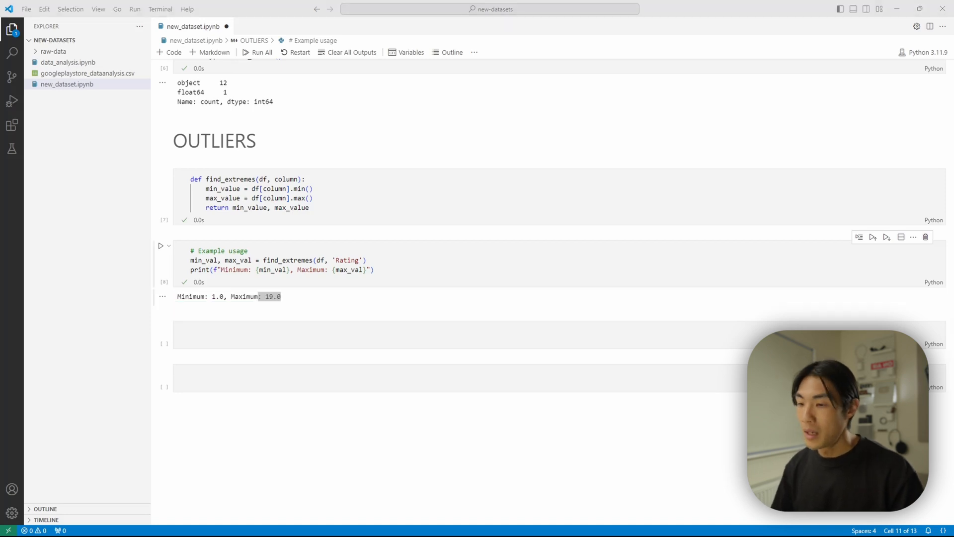
Run an nsmallest/nlargest cell listing five smallest ratings (all 1.0) and largest 19.0 then 5.0s
{"action": "left_click", "coordinate": [210, 331]}
{"action": "key", "text": "ctrl+v"}
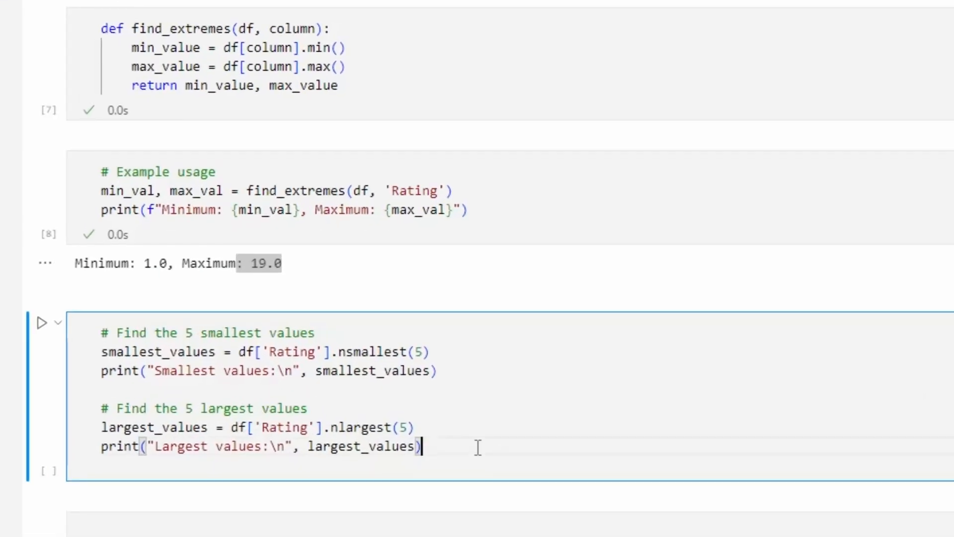
{"action": "key", "text": "shift+Return"}
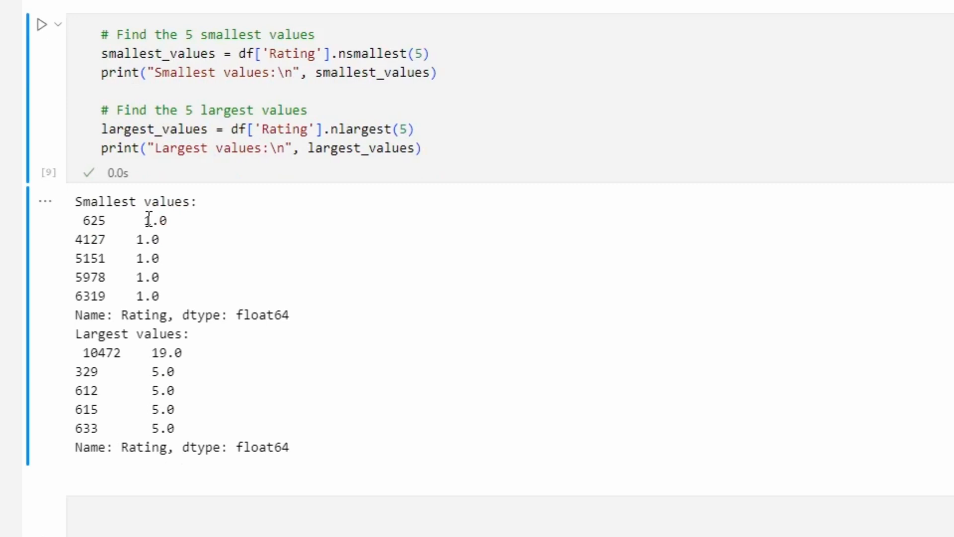
{"action": "left_click_drag", "start_coordinate": [145, 220], "coordinate": [177, 304]}
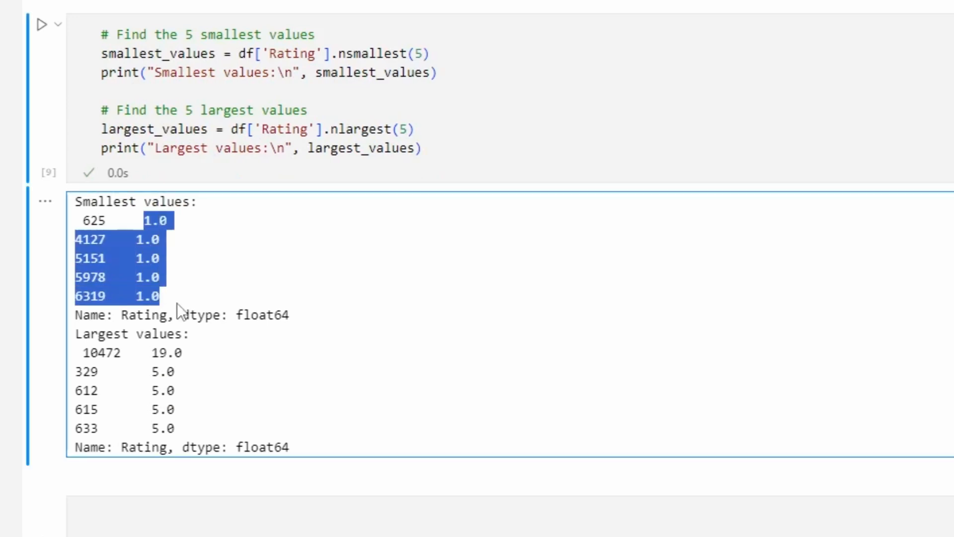
{"action": "left_click", "coordinate": [166, 340]}
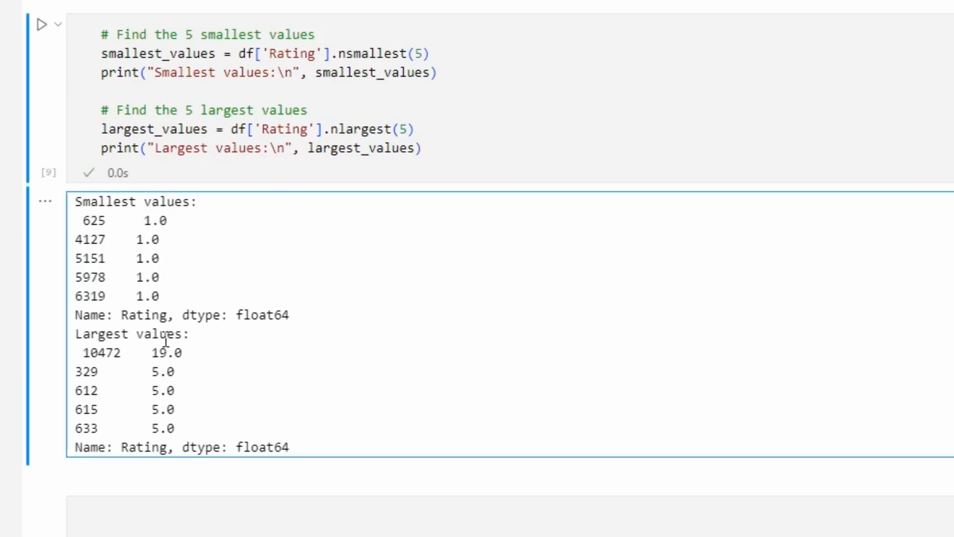
{"action": "scroll", "coordinate": [165, 340], "scroll_direction": "down", "scroll_amount": 1}
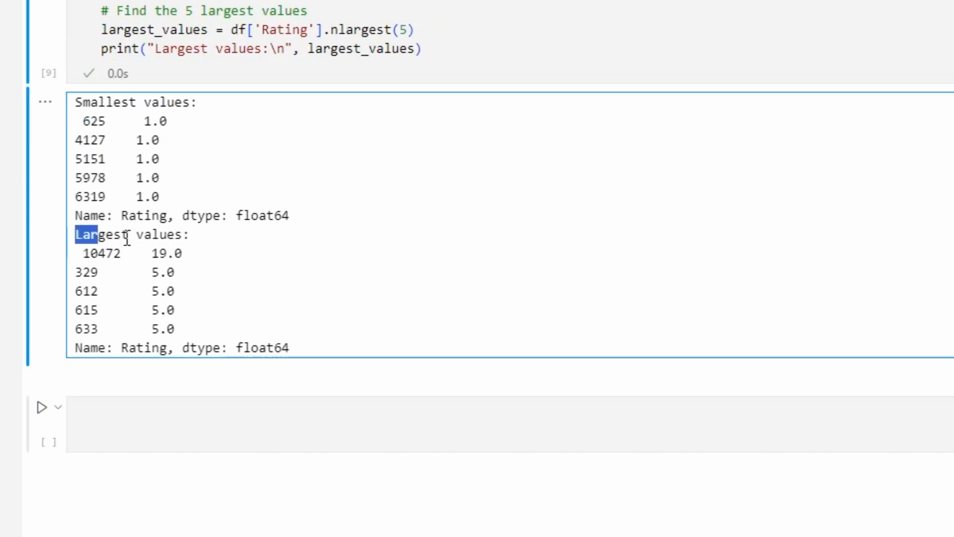
{"action": "left_click_drag", "start_coordinate": [127, 238], "coordinate": [185, 320]}
{"action": "left_click", "coordinate": [155, 253]}
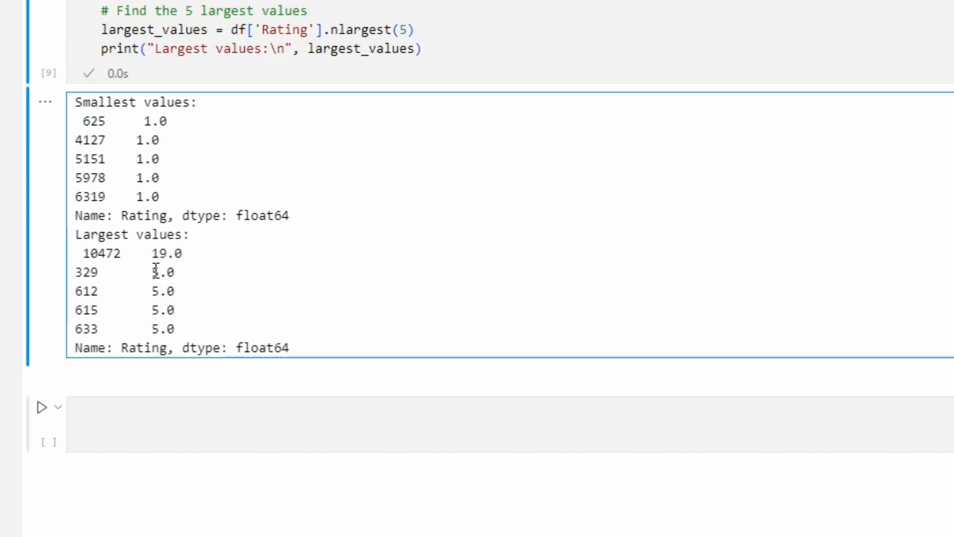
{"action": "left_click_drag", "start_coordinate": [155, 271], "coordinate": [187, 327]}
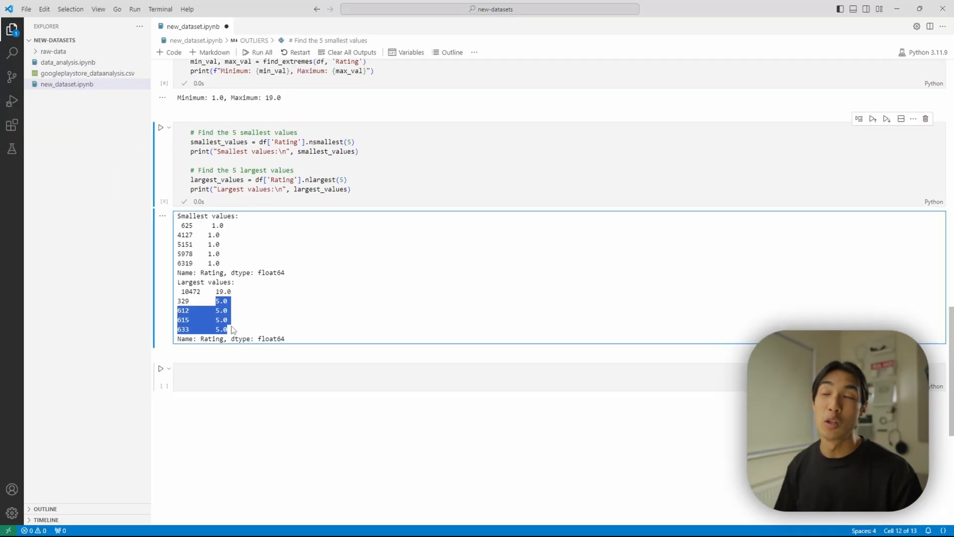
{"action": "left_click", "coordinate": [232, 328]}
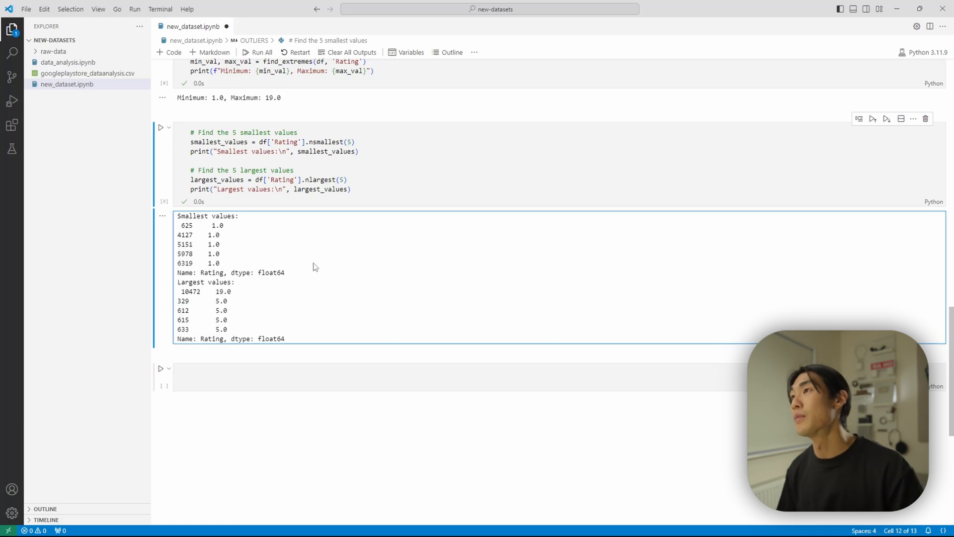
Switch to Excel and widen the Rating column
{"action": "key", "text": "alt+Tab"}
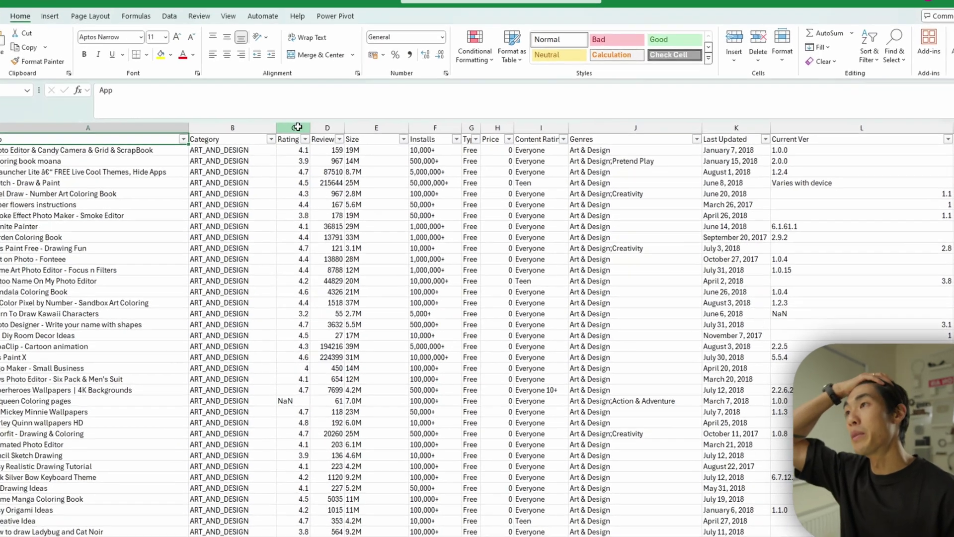
{"action": "left_click", "coordinate": [292, 134]}
{"action": "left_click_drag", "start_coordinate": [306, 134], "coordinate": [369, 134]}
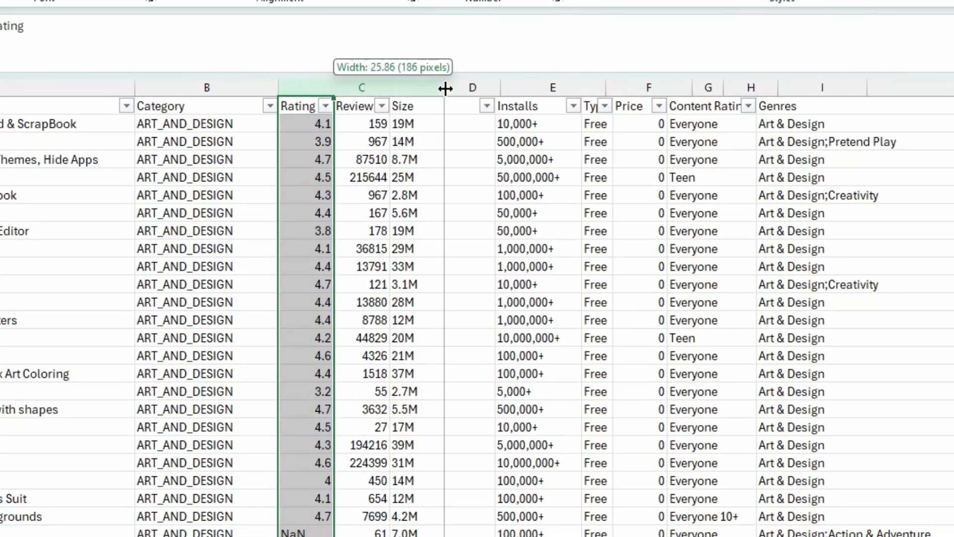
{"action": "left_click_drag", "start_coordinate": [445, 88], "coordinate": [447, 88]}
{"action": "left_click", "coordinate": [373, 162]}
Sort by Rating smallest first to see the run of 1s, then largest first
{"action": "left_click", "coordinate": [439, 107]}
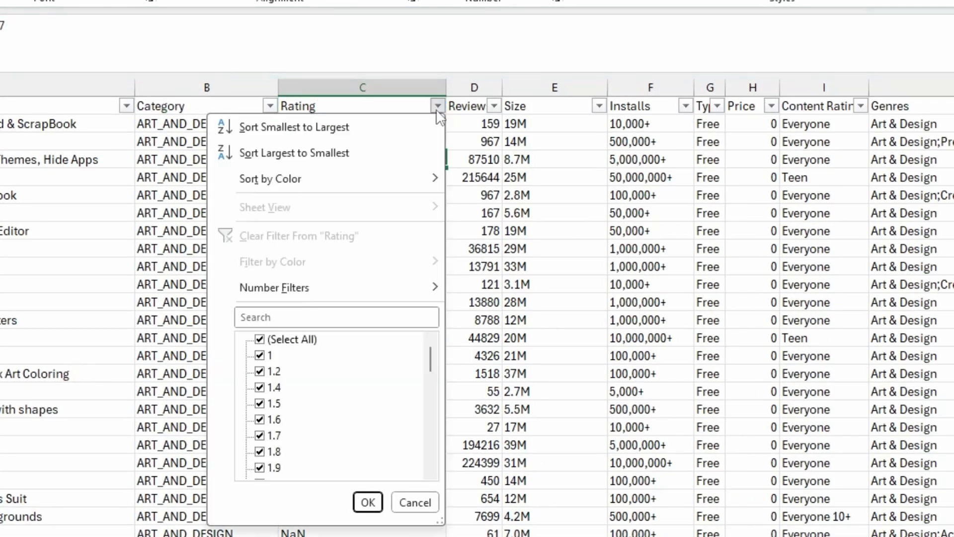
{"action": "left_click", "coordinate": [392, 128]}
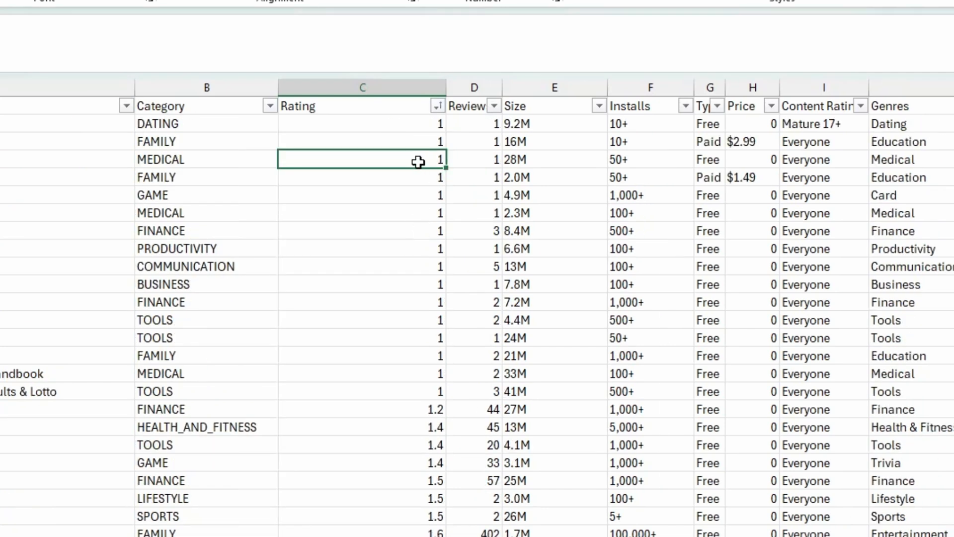
{"action": "left_click_drag", "start_coordinate": [403, 128], "coordinate": [418, 374]}
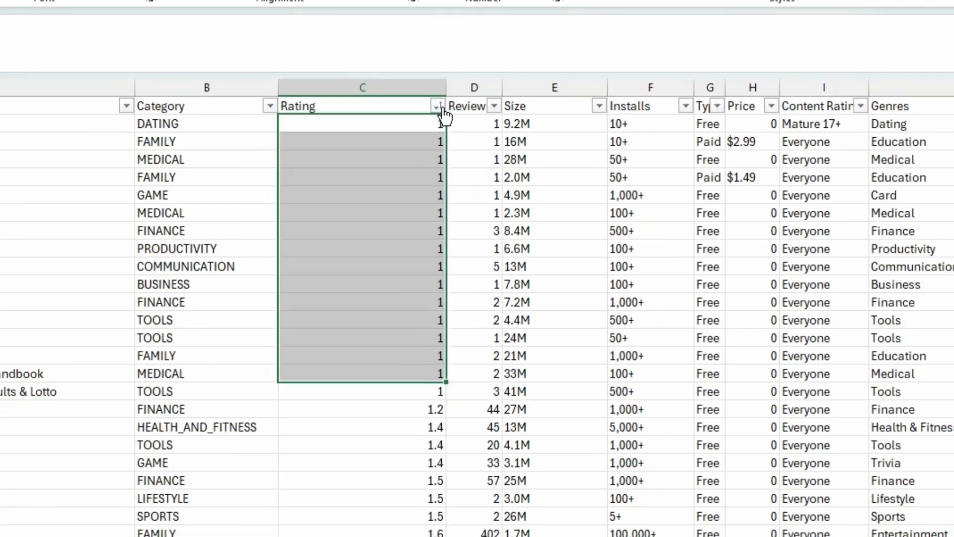
{"action": "left_click", "coordinate": [437, 107]}
{"action": "left_click", "coordinate": [351, 154]}
{"action": "left_click", "coordinate": [340, 179]}
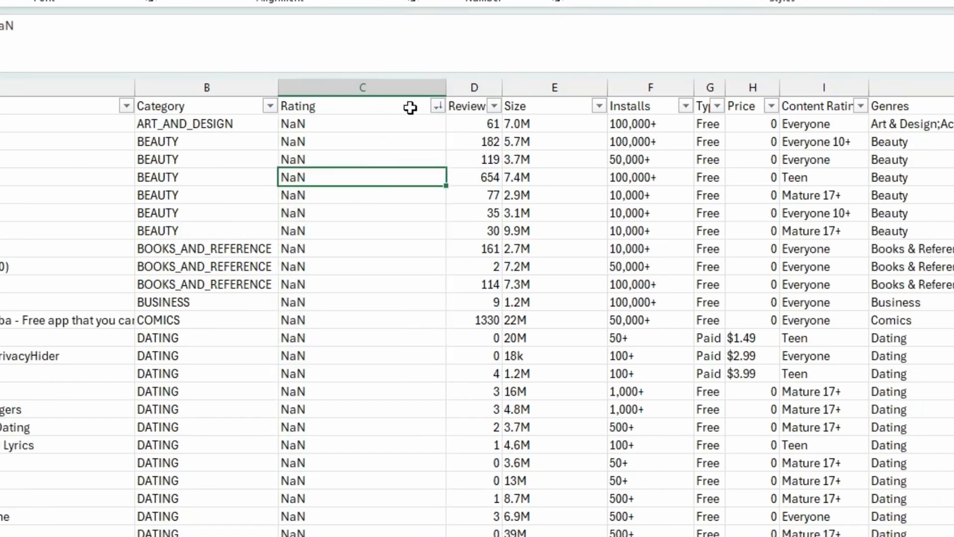
Filter out NaN ratings and select across the misaligned 19-rating top row
{"action": "left_click", "coordinate": [438, 109]}
{"action": "mouse_move", "coordinate": [428, 351]}
{"action": "left_mouse_down"}
{"action": "mouse_move", "coordinate": [429, 366]}
{"action": "mouse_move", "coordinate": [319, 469]}
{"action": "left_mouse_up"}
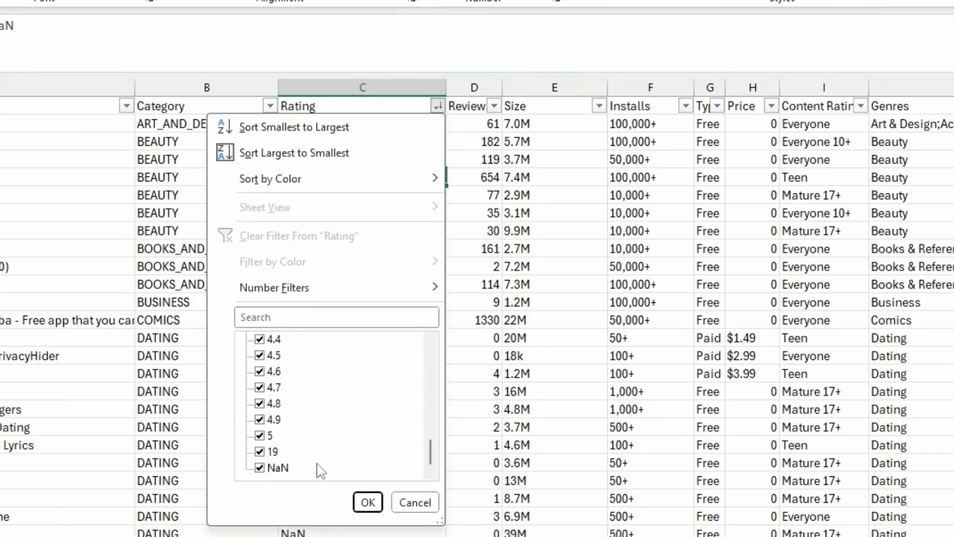
{"action": "left_click", "coordinate": [366, 503]}
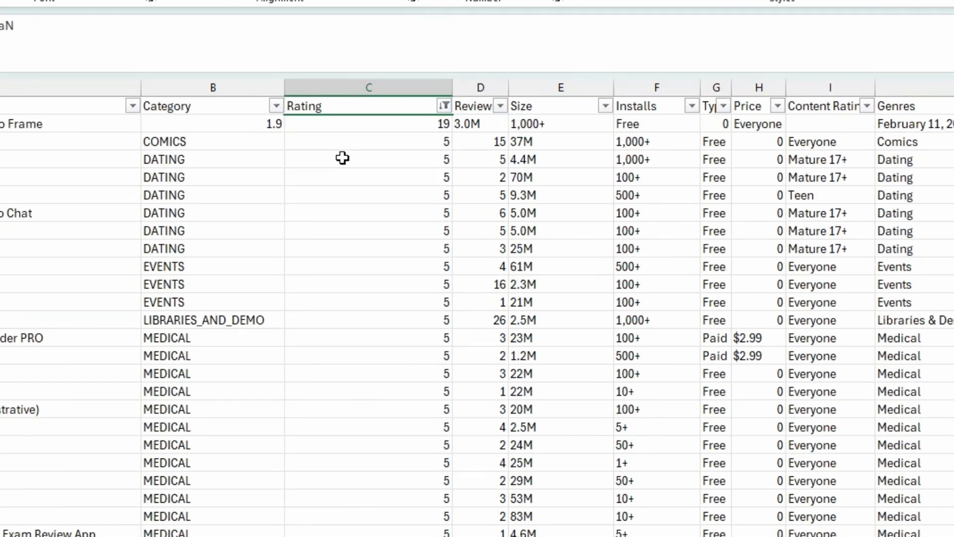
{"action": "left_click", "coordinate": [343, 127]}
{"action": "left_click", "coordinate": [225, 124]}
{"action": "mouse_move", "coordinate": [225, 125]}
{"action": "left_mouse_down"}
{"action": "mouse_move", "coordinate": [461, 128]}
{"action": "mouse_move", "coordinate": [224, 128]}
{"action": "left_mouse_up"}
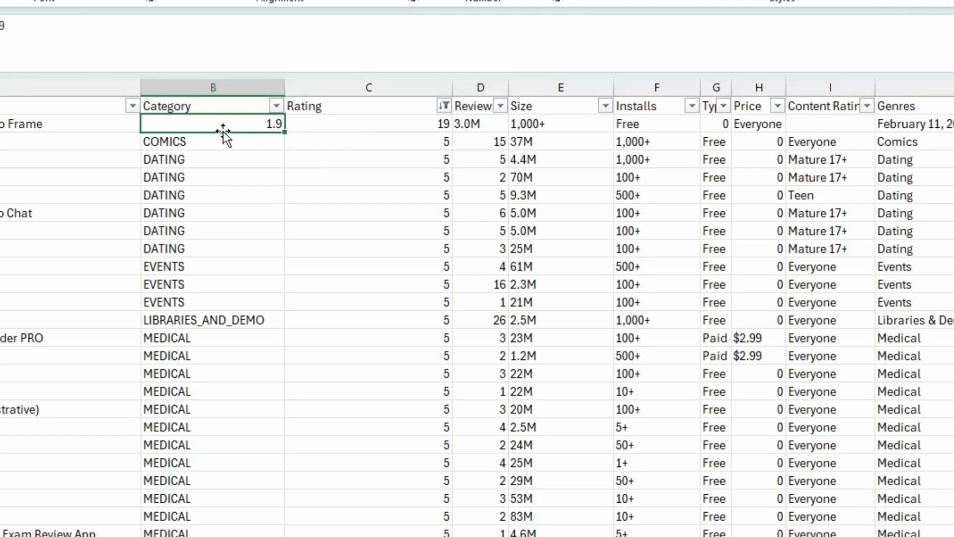
{"action": "left_click_drag", "start_coordinate": [57, 123], "coordinate": [512, 128]}
{"action": "left_click", "coordinate": [401, 163]}
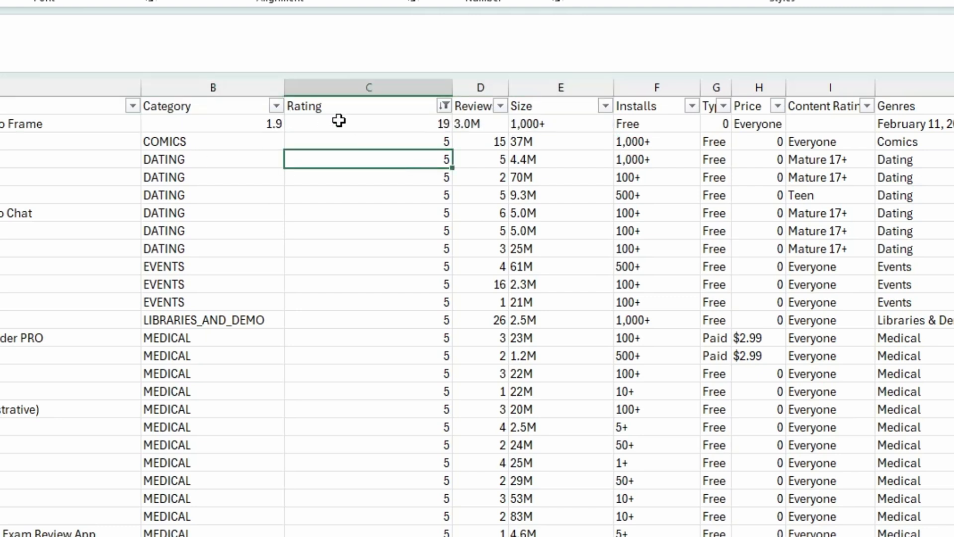
{"action": "left_click_drag", "start_coordinate": [216, 125], "coordinate": [518, 129]}
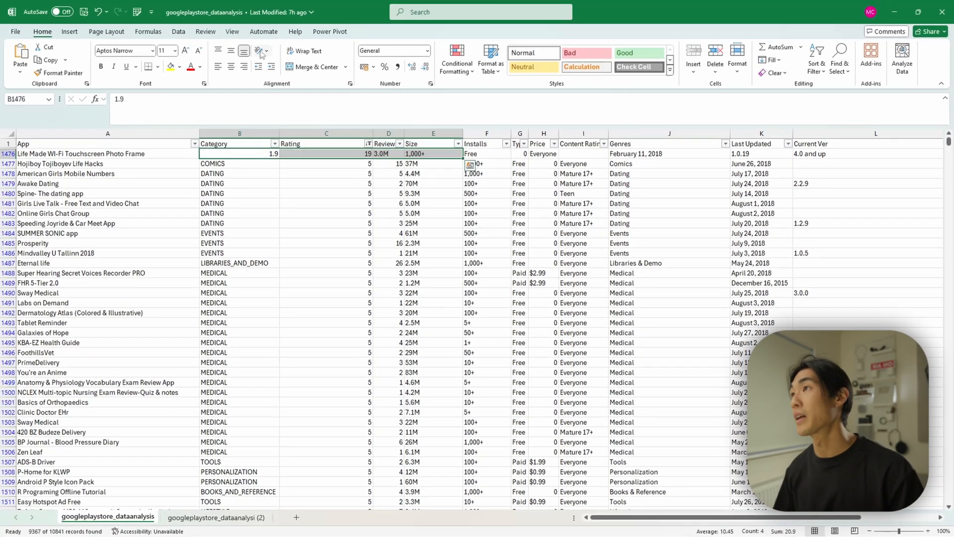
Clear all filters from the Data ribbon and return to the notebook's empty last cell
{"action": "left_click", "coordinate": [179, 33]}
{"action": "left_click", "coordinate": [535, 46]}
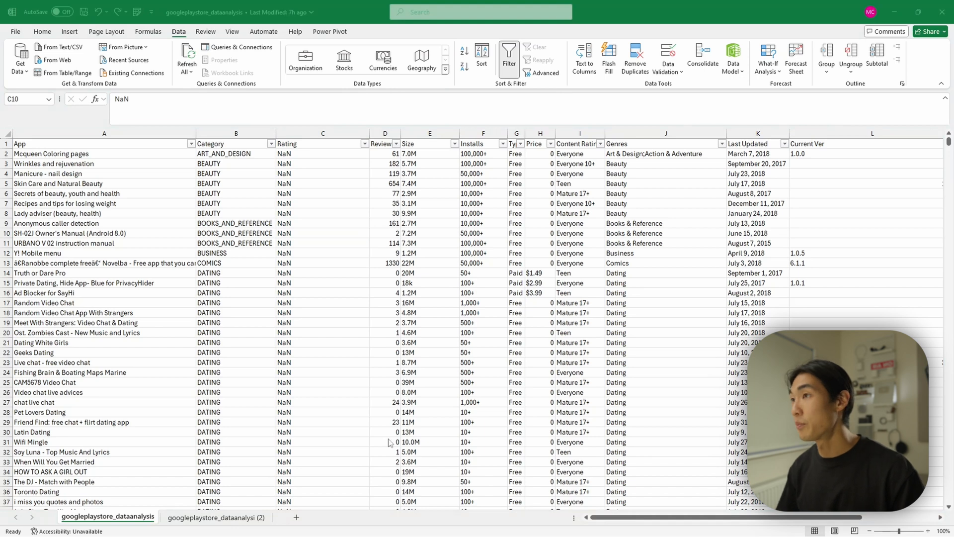
{"action": "key", "text": "alt+Tab"}
{"action": "key", "text": "alt+Tab"}
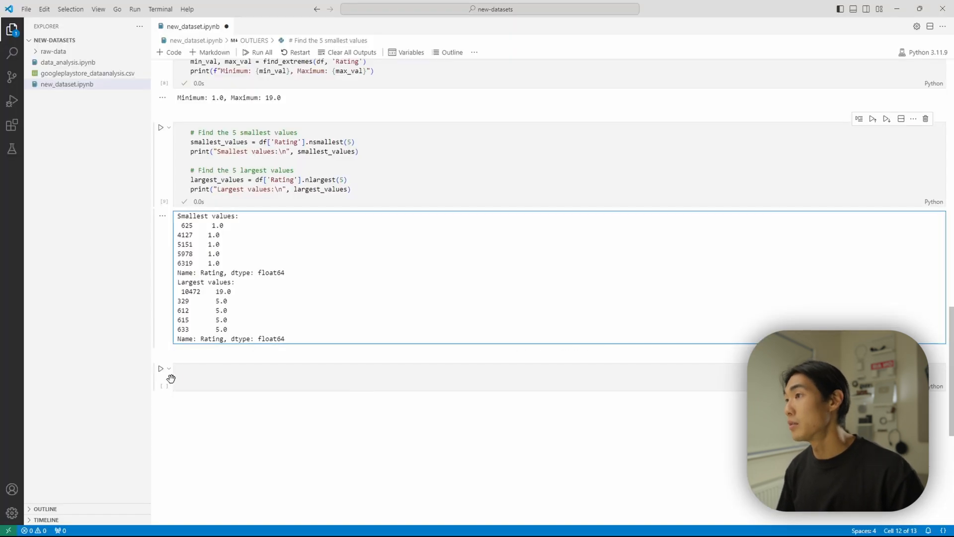
{"action": "left_click", "coordinate": [190, 376]}
Paste and run the calculate_statistics function returning mean, median and mode
{"action": "type", "text": "import pandas as pd  def calculate_statistics(df, column):     \"\"\"     Returns the mean, median, and mode for a specified column in the DataFrame.      Parameters:         df (pd.DataFrame): The DataFrame containing the data.         column (str): The column name to calculate statistics for.      Returns:         dict: A dictionary containing the mean, median, and mode of the column.     \"\"\"     mean_value = df[column].mean()     median_value = df[column].median()     mode_value = df[column].mode().iloc[0] if not df[column].mode().empty else None      return {         'mean': mean_value,         'median': median_value,         'mode': mode_value     }"}
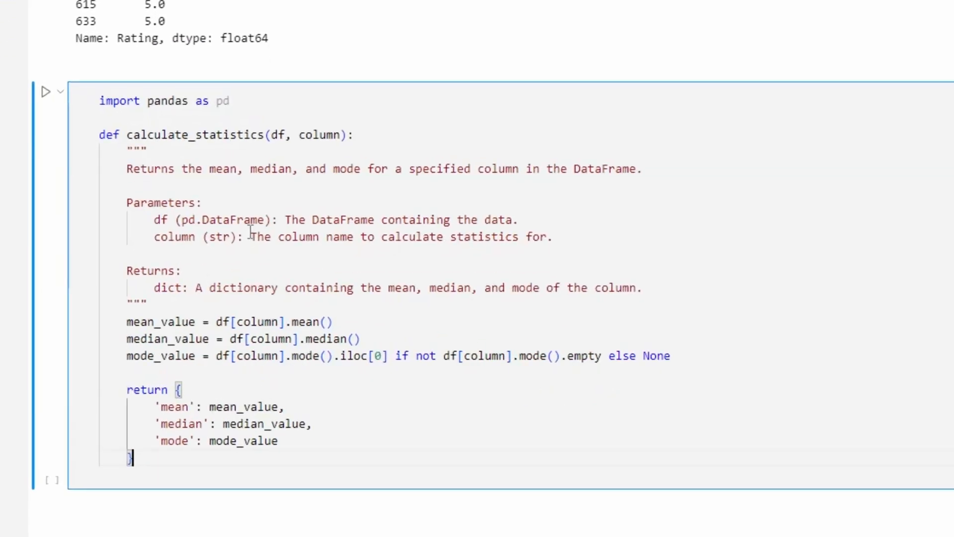
{"action": "left_click_drag", "start_coordinate": [189, 169], "coordinate": [519, 169]}
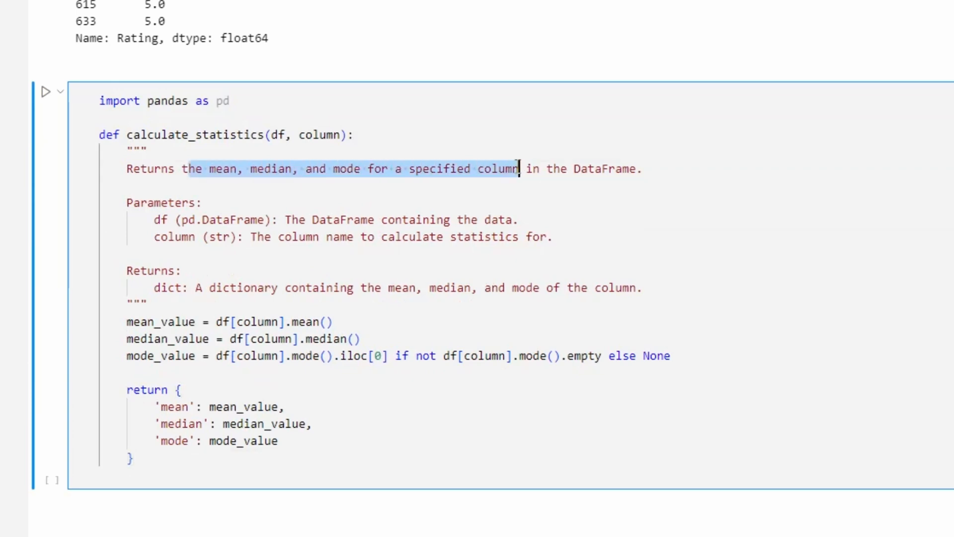
{"action": "left_click", "coordinate": [520, 168]}
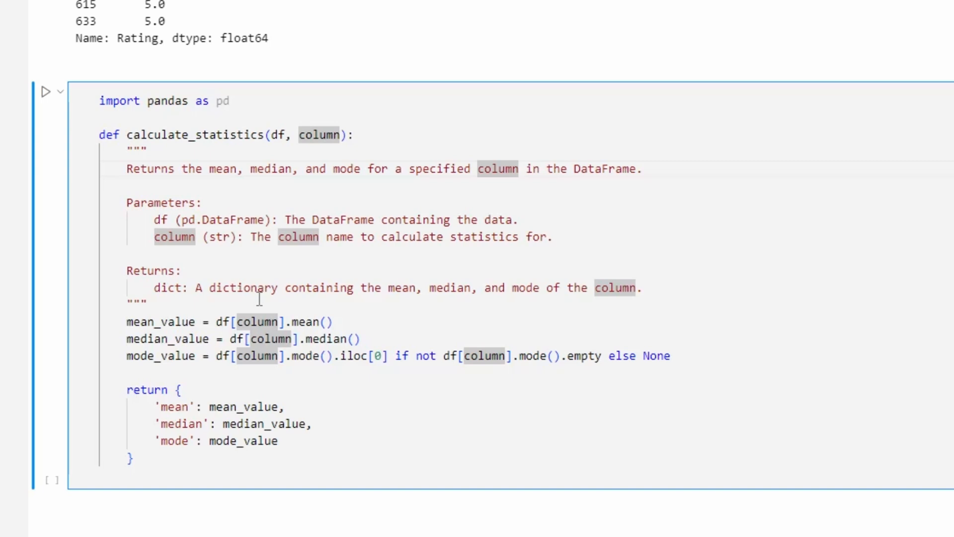
{"action": "left_click", "coordinate": [325, 454]}
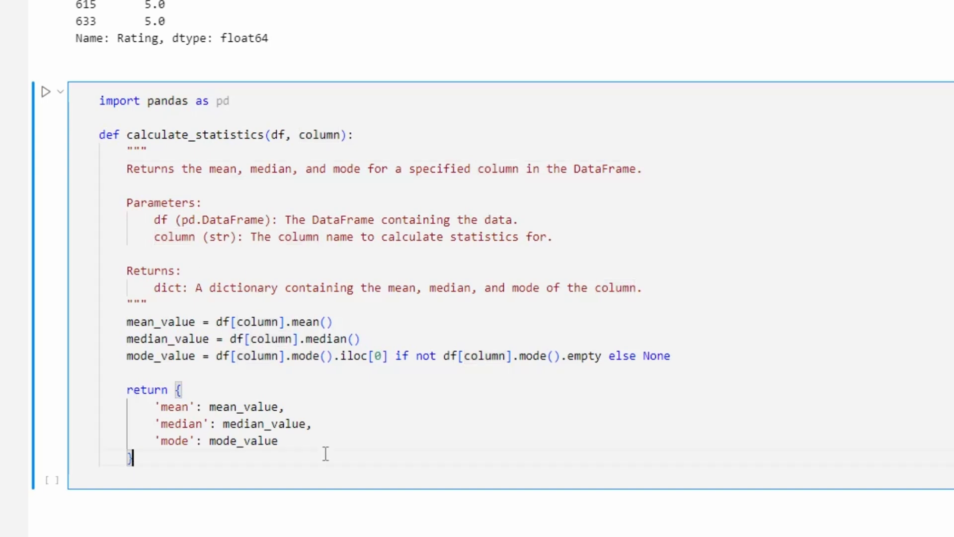
{"action": "key", "text": "shift+Return"}
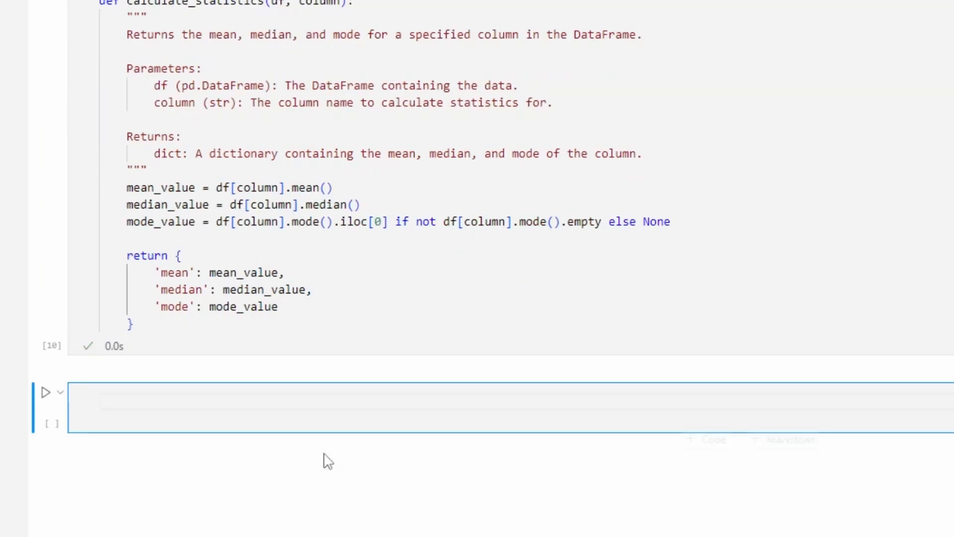
{"action": "key", "text": "Escape"}
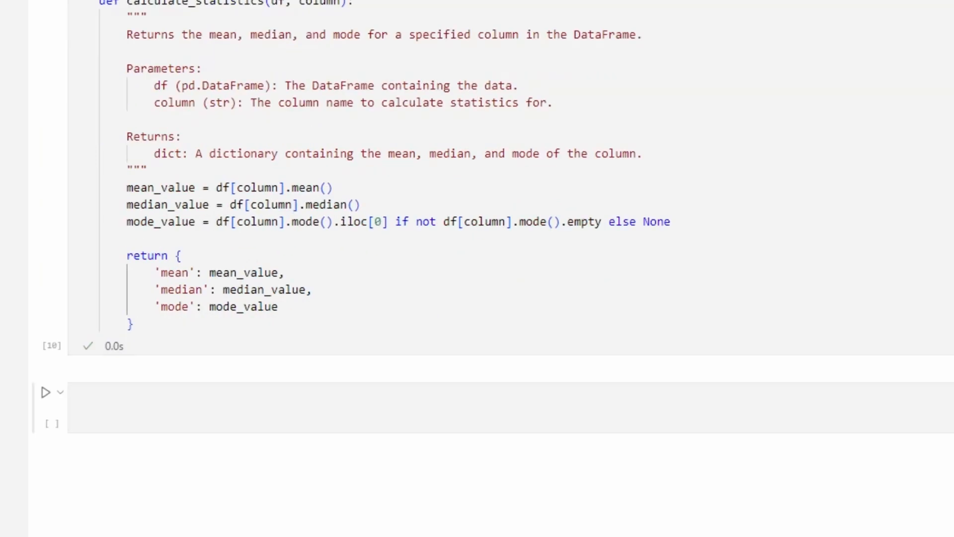
Run the example on Rating printing mean 4.19, median 4.3, mode 4.4, then switch to Excel
{"action": "left_click", "coordinate": [212, 418]}
{"action": "type", "text": "# Example usage stats = calculate_statistics(df, 'Rating') print(stats)"}
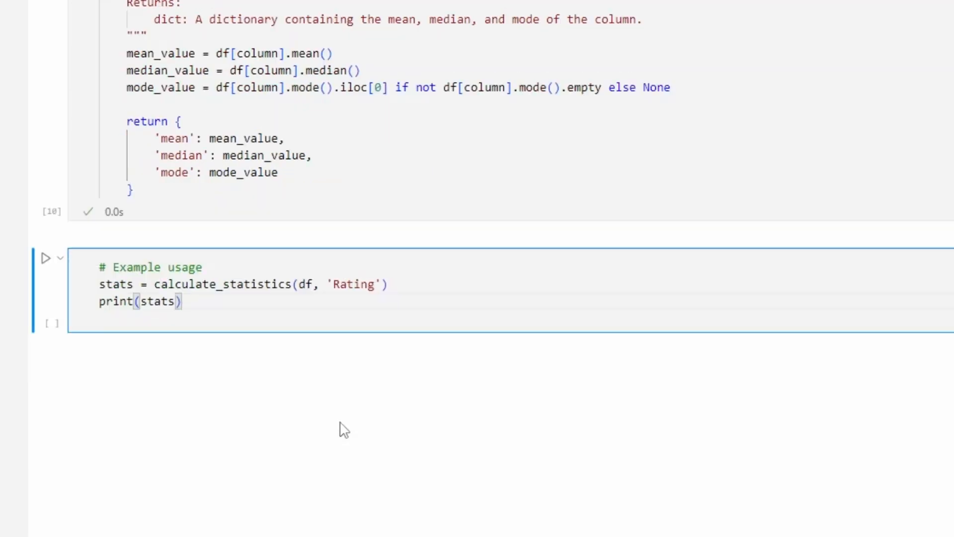
{"action": "key", "text": "ctrl+Return"}
{"action": "scroll", "coordinate": [336, 422], "scroll_direction": "down", "scroll_amount": 1}
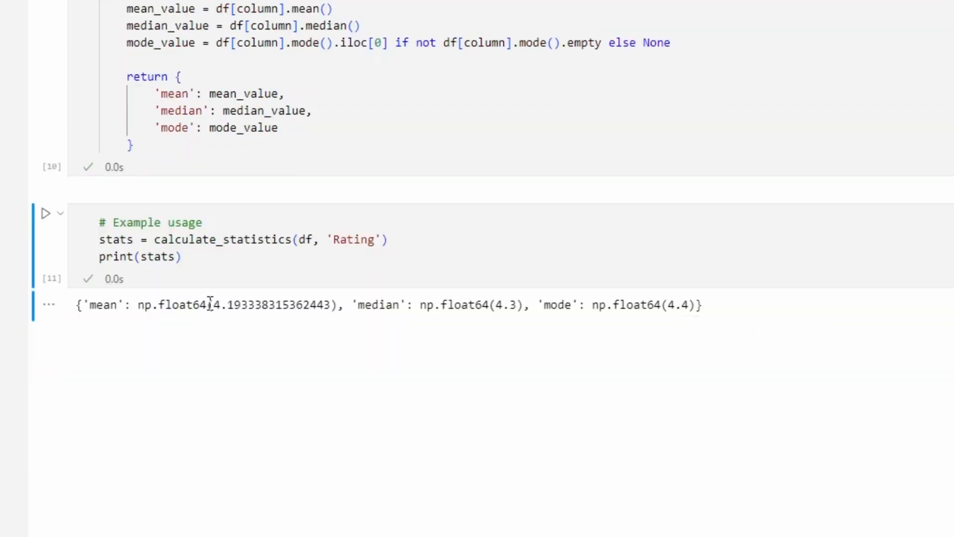
{"action": "left_click_drag", "start_coordinate": [213, 305], "coordinate": [257, 305]}
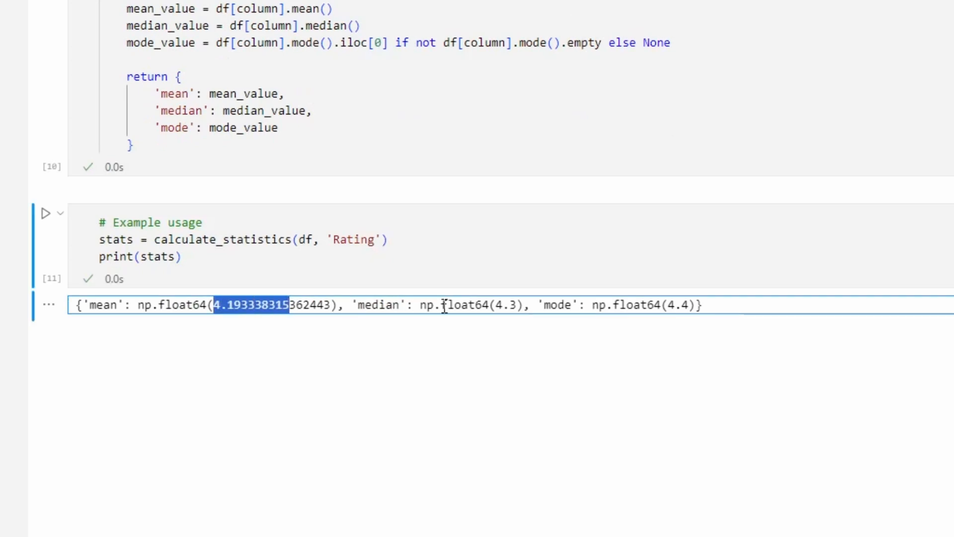
{"action": "left_click", "coordinate": [510, 305]}
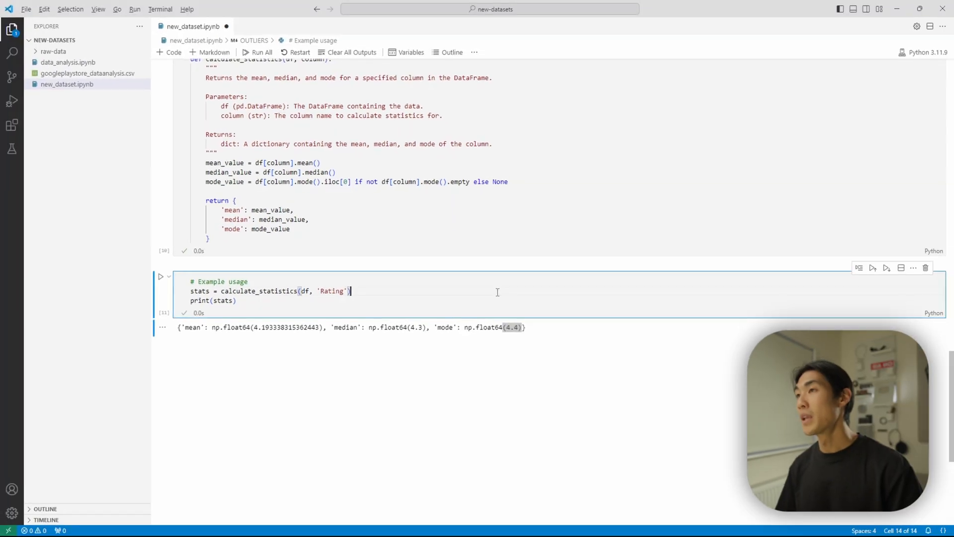
{"action": "key", "text": "alt+Tab"}
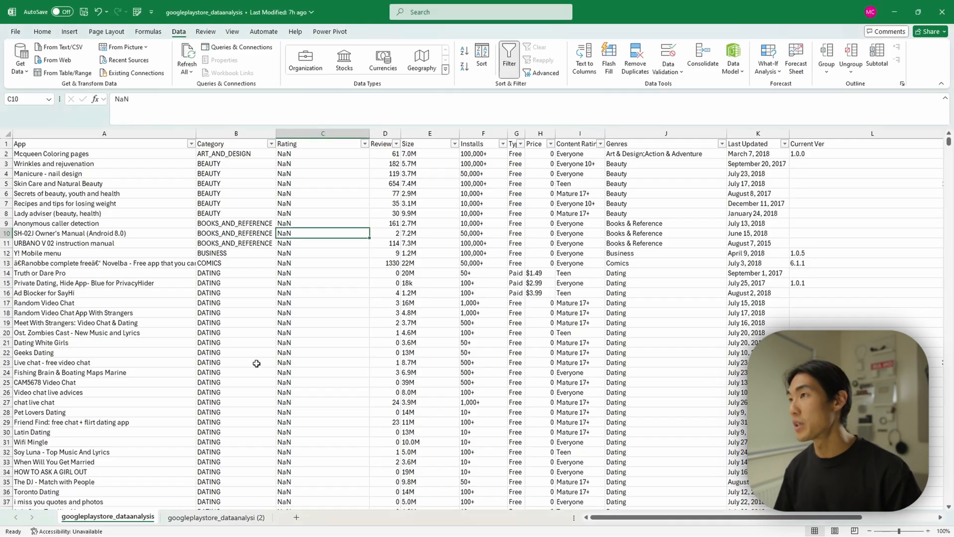
Sort the table by Rating ascending and narrow the Rating and Current Ver columns
{"action": "left_click", "coordinate": [365, 143]}
{"action": "left_click", "coordinate": [300, 157]}
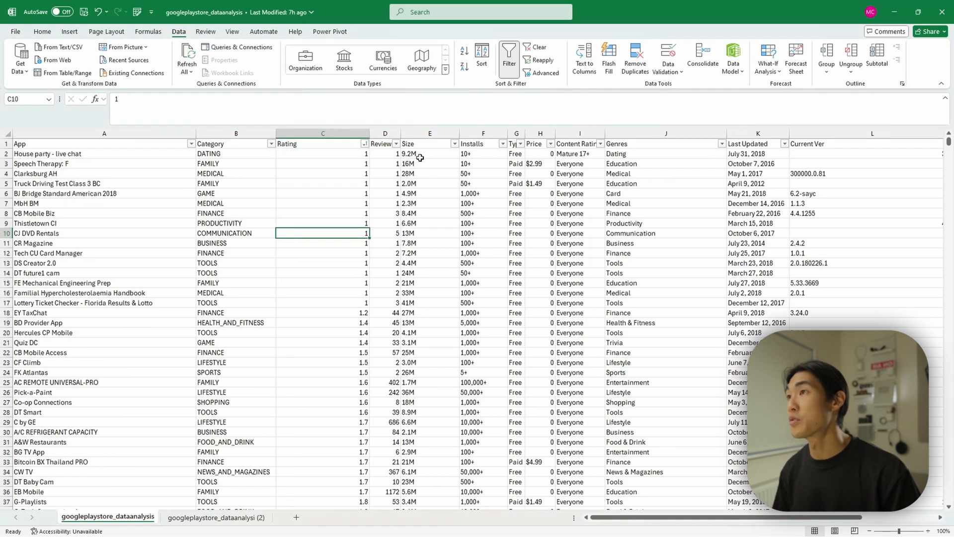
{"action": "left_click_drag", "start_coordinate": [369, 133], "coordinate": [324, 133]}
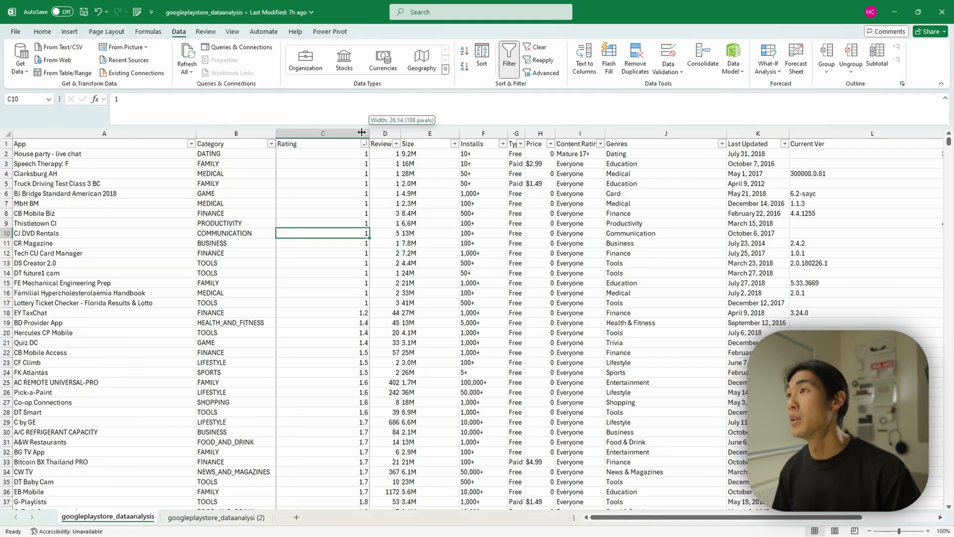
{"action": "left_click", "coordinate": [884, 133]}
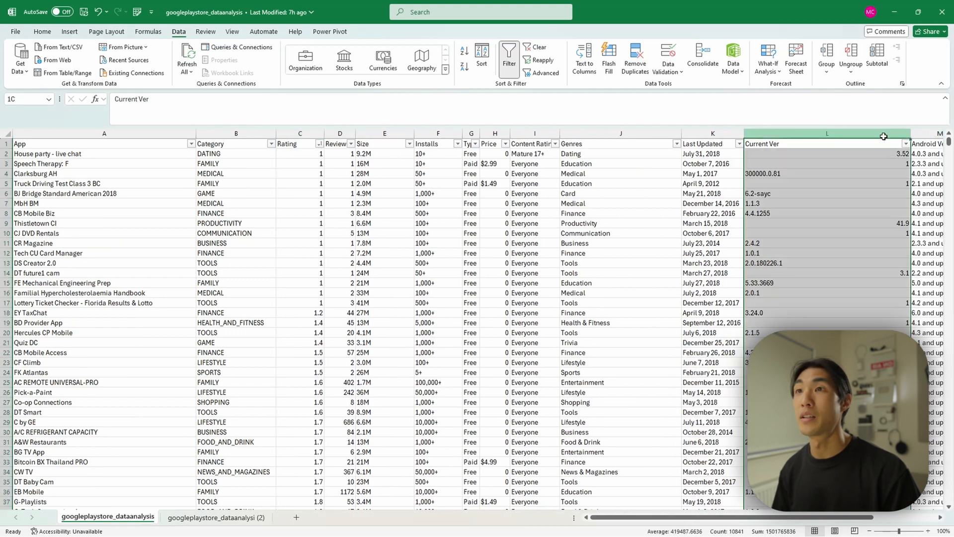
{"action": "left_click_drag", "start_coordinate": [910, 133], "coordinate": [830, 136]}
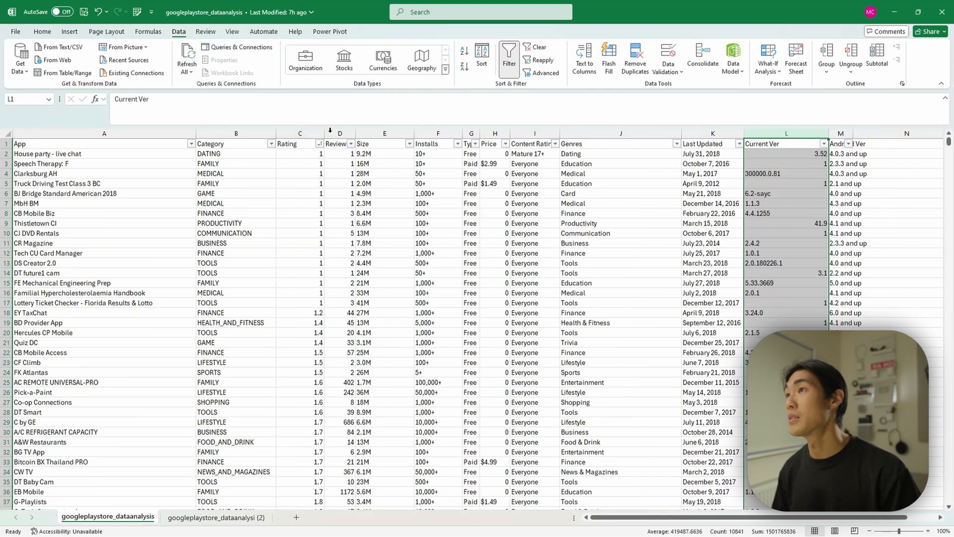
Set columns D:M to a uniform width of 10 and select N2 for a new formula
{"action": "left_click_drag", "start_coordinate": [343, 133], "coordinate": [843, 133]}
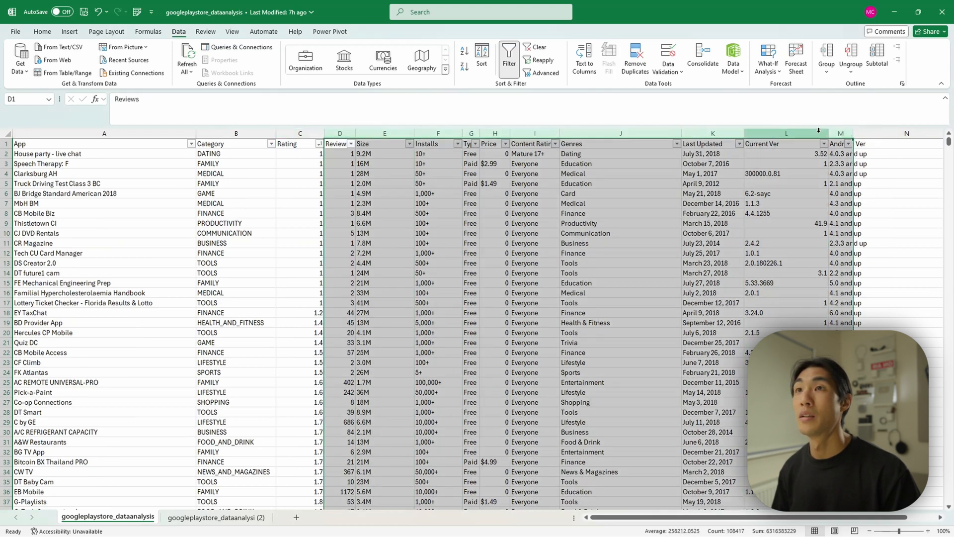
{"action": "right_click", "coordinate": [810, 139]}
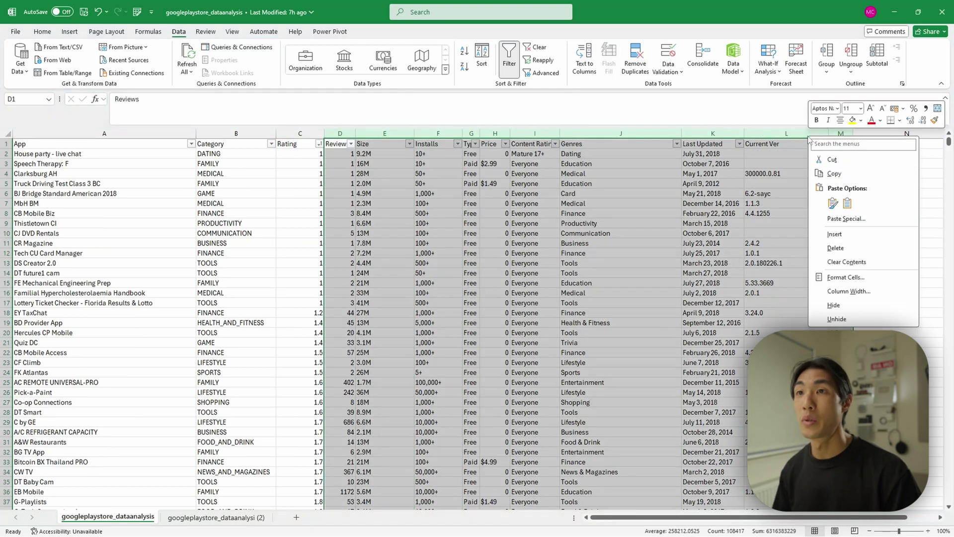
{"action": "left_click", "coordinate": [842, 291]}
{"action": "type", "text": "10"}
{"action": "key", "text": "Return"}
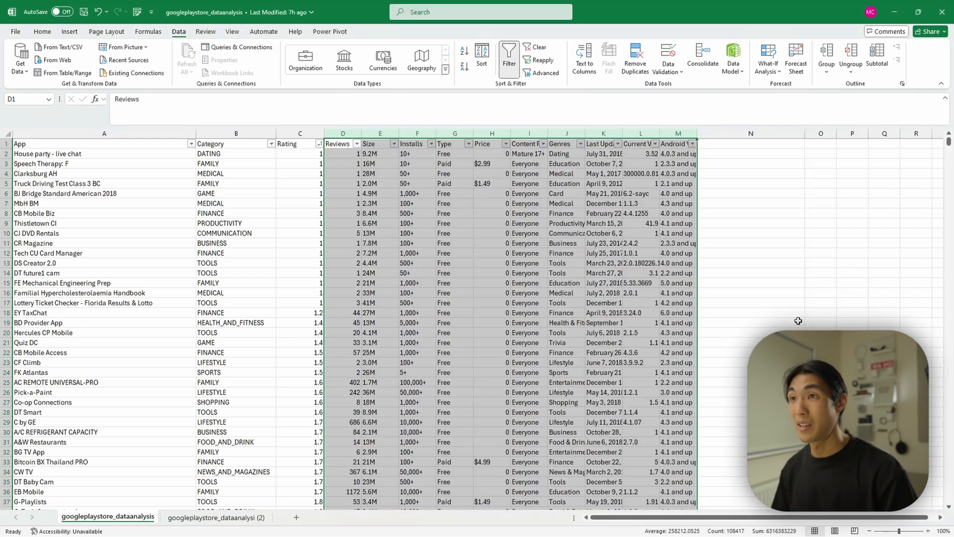
{"action": "left_click", "coordinate": [293, 155]}
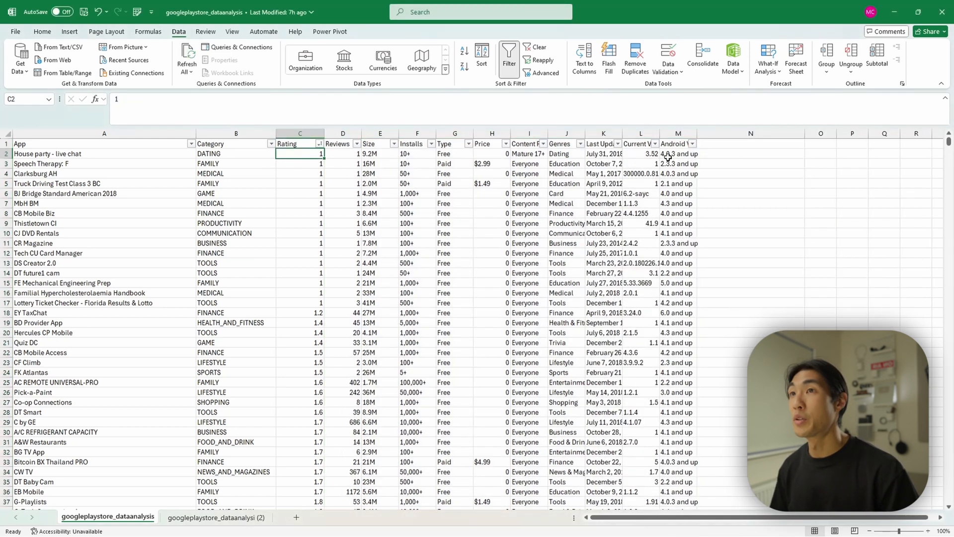
{"action": "left_click", "coordinate": [739, 154]}
{"action": "type", "text": "=AVE"}
{"action": "type", "text": "RAGE("}
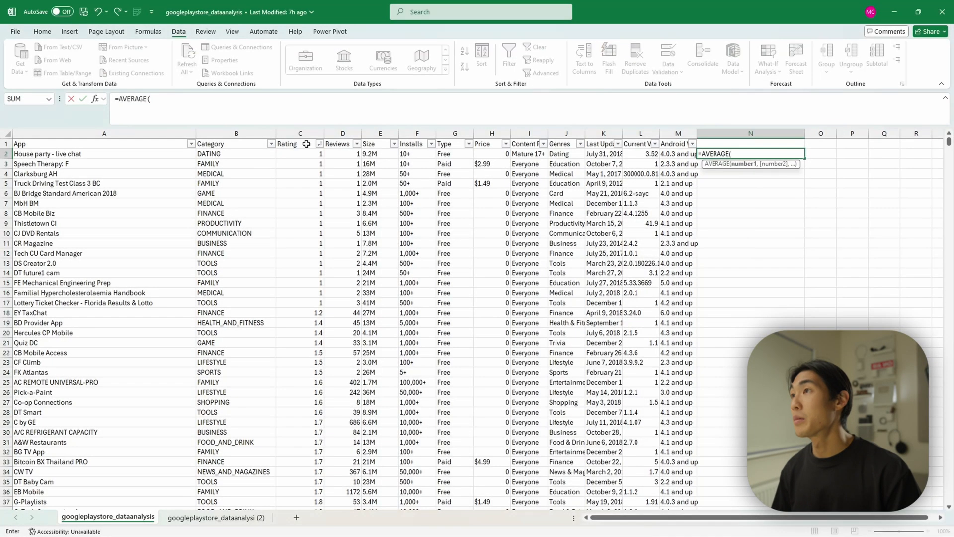
Average the whole Rating column in N2, giving 4.193338315
{"action": "left_click", "coordinate": [304, 153]}
{"action": "key", "text": "ctrl+shift+Down"}
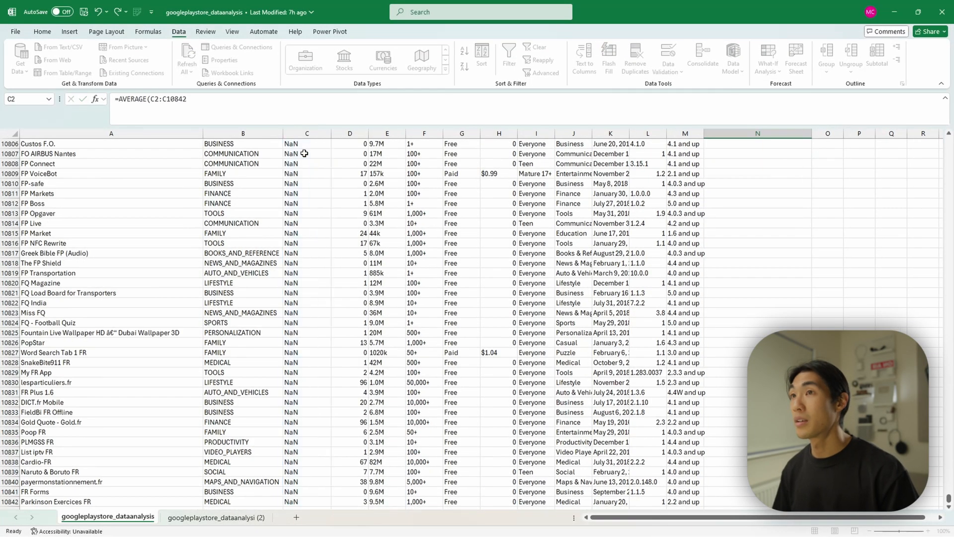
{"action": "key", "text": "Return"}
{"action": "left_click", "coordinate": [448, 240]}
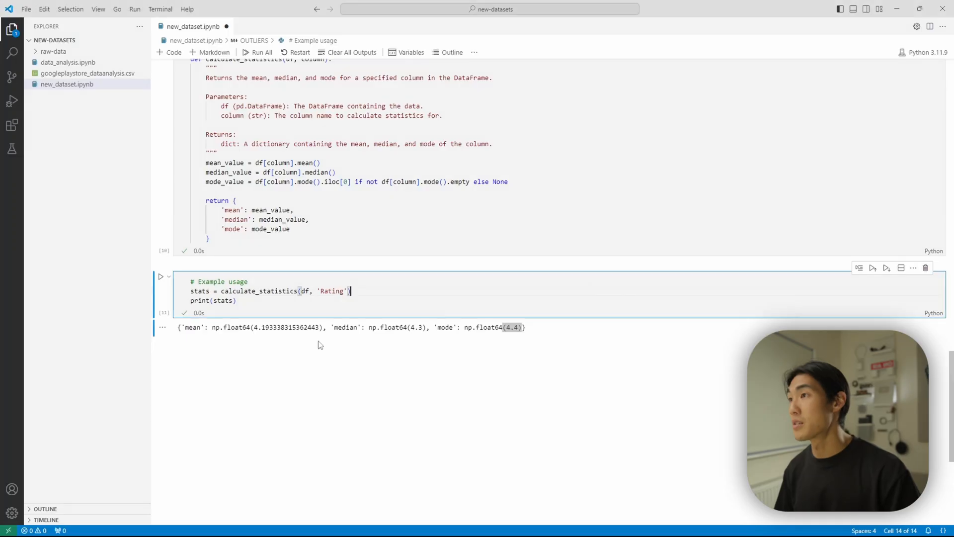
Highlight the notebook's printed mean to confirm it matches Excel's result
{"action": "left_click_drag", "start_coordinate": [255, 387], "coordinate": [384, 388]}
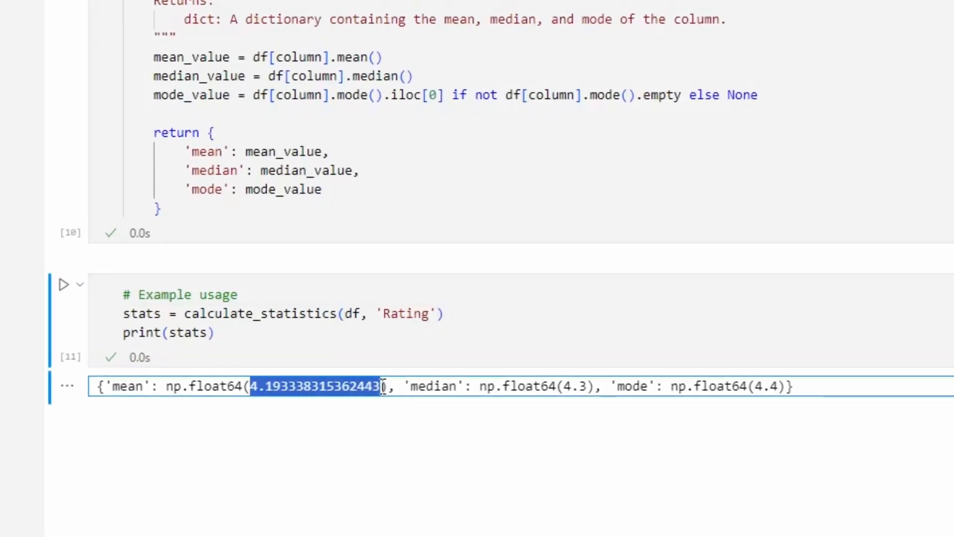
{"action": "left_click", "coordinate": [383, 387]}
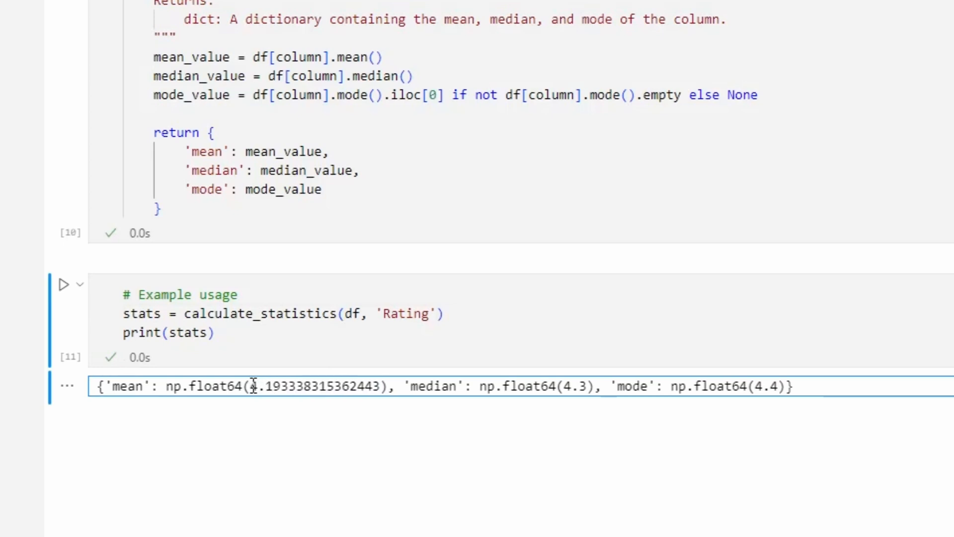
{"action": "left_click_drag", "start_coordinate": [254, 386], "coordinate": [383, 386]}
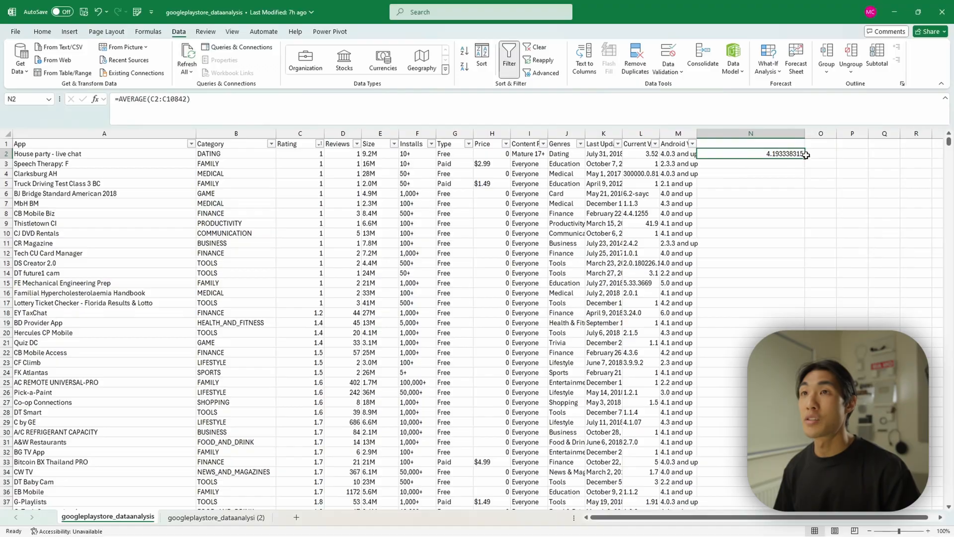
{"action": "type", "text": "MEAN"}
Enter MEAN, MEDIAN and MODE labels beside the result cells
{"action": "key", "text": "Return"}
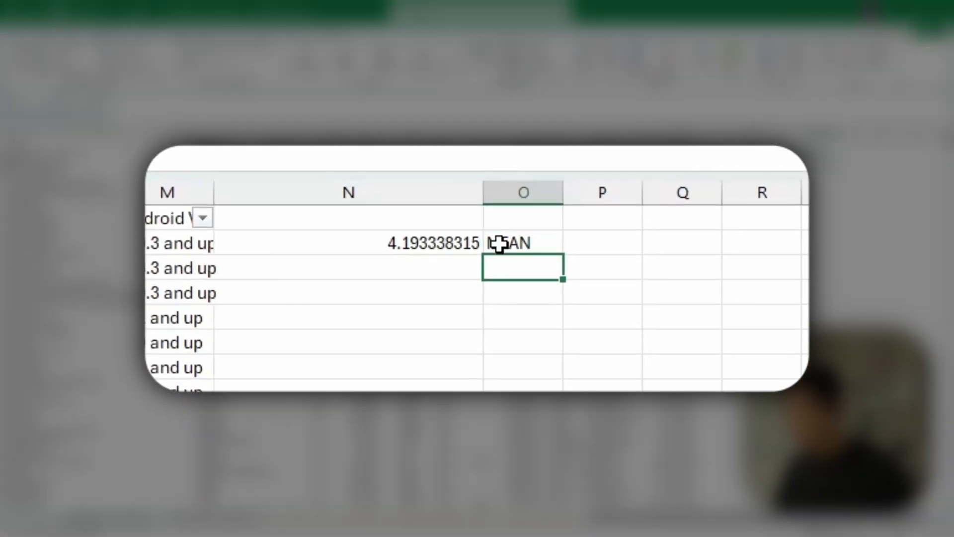
{"action": "type", "text": "MEDIAN"}
{"action": "key", "text": "Return"}
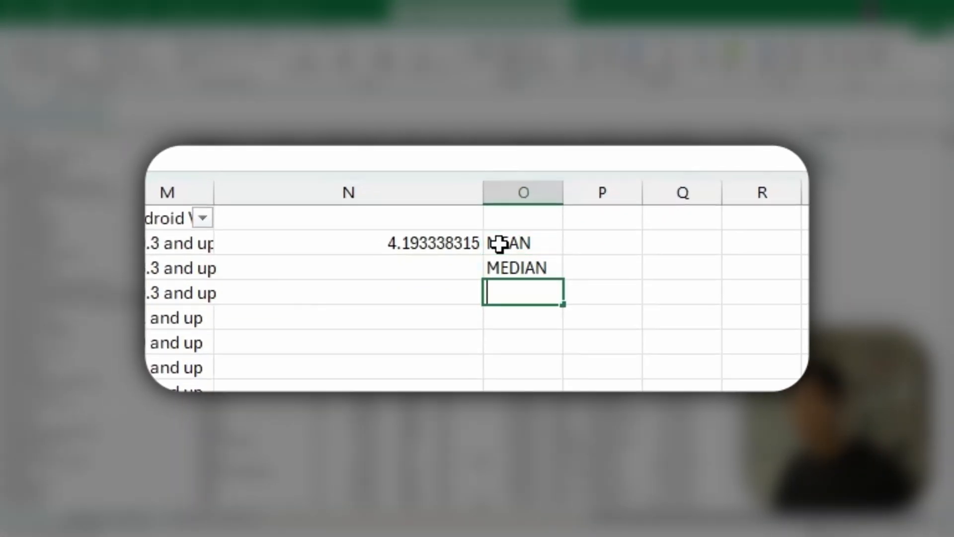
{"action": "type", "text": "MODE"}
{"action": "key", "text": "Return"}
{"action": "left_click", "coordinate": [499, 242]}
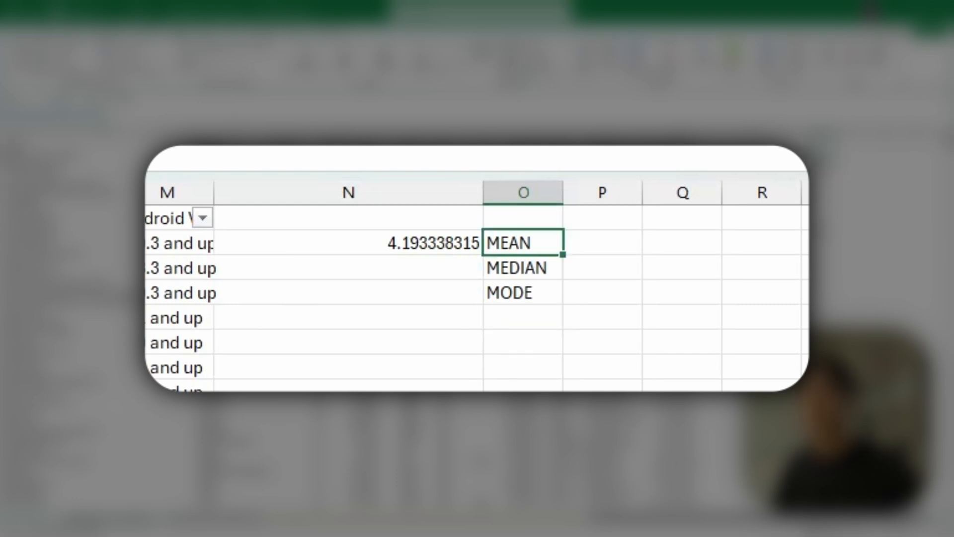
Compute the Rating median in N3 as 4.3 and compare it with the notebook's median
{"action": "left_click", "coordinate": [422, 267]}
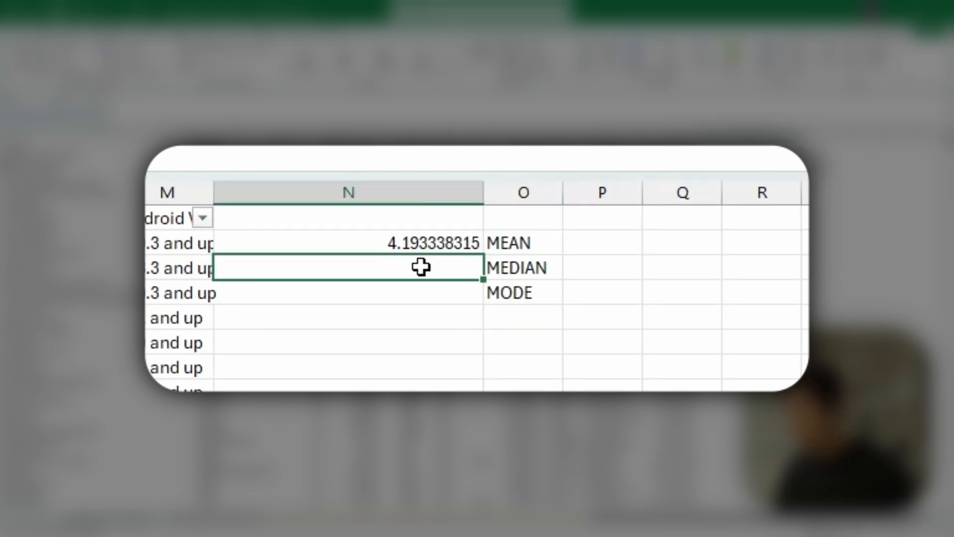
{"action": "type", "text": "=media"}
{"action": "key", "text": "Tab"}
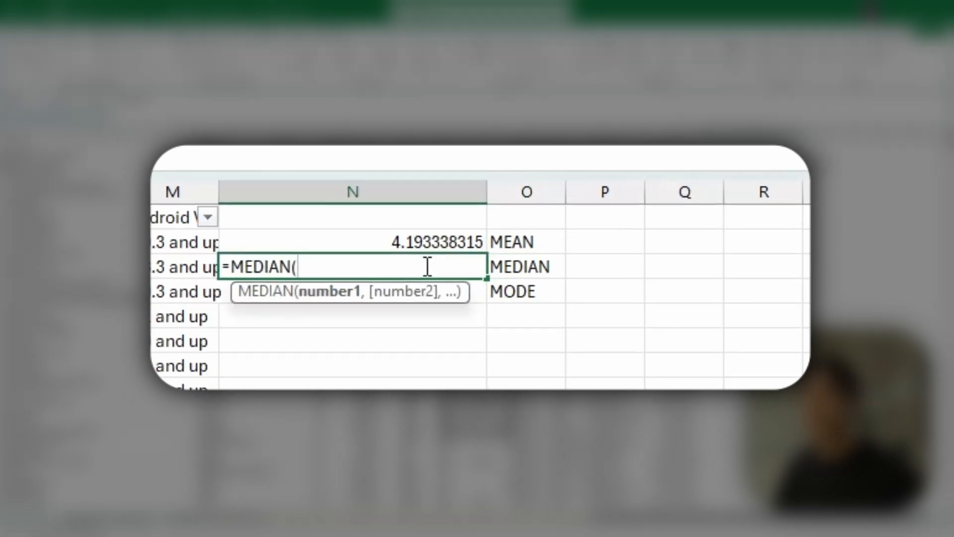
{"action": "key", "text": "Left"}
{"action": "key", "text": "Left"}
{"action": "key", "text": "Left"}
{"action": "key", "text": "Left"}
{"action": "key", "text": "Left"}
{"action": "key", "text": "Left"}
{"action": "key", "text": "Left"}
{"action": "key", "text": "Left"}
{"action": "key", "text": "Left"}
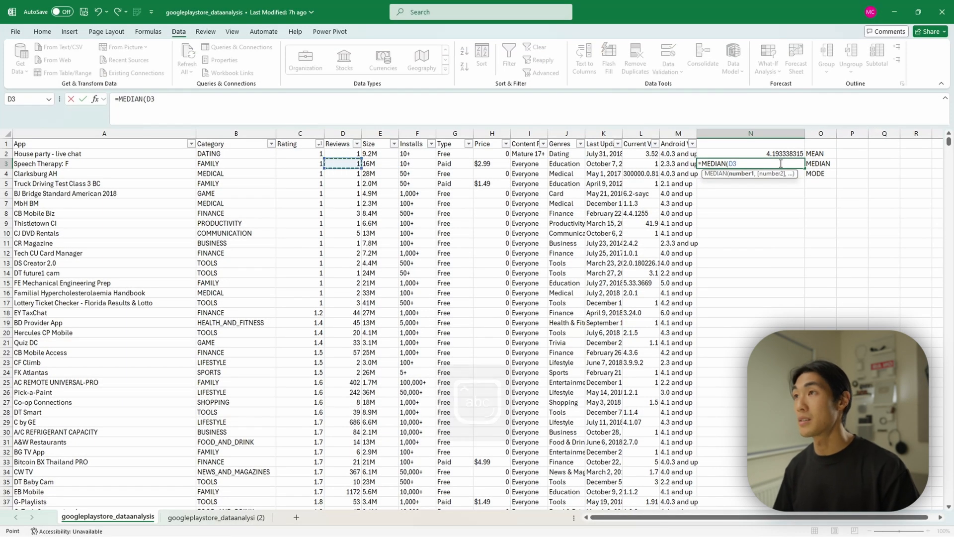
{"action": "key", "text": "Left"}
{"action": "key", "text": "ctrl+shift+Down"}
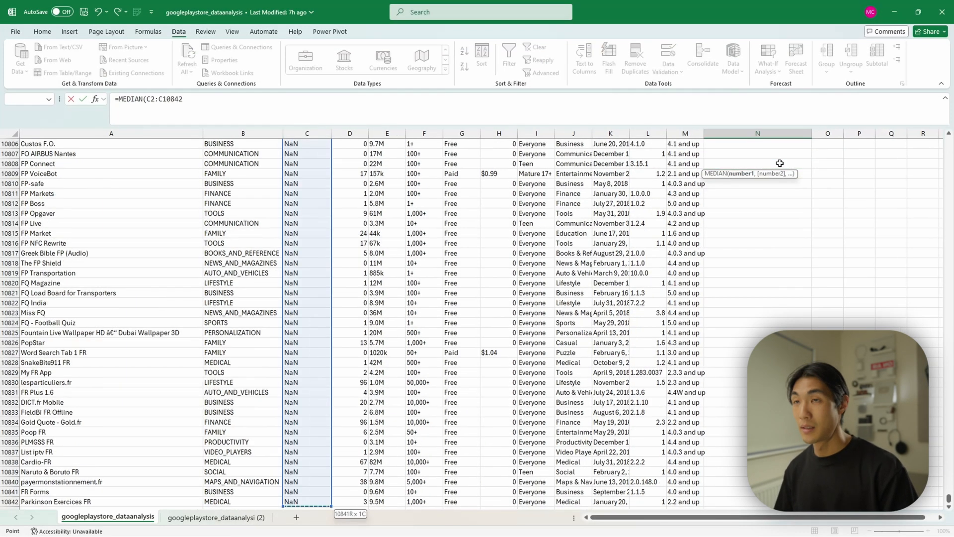
{"action": "key", "text": "Return"}
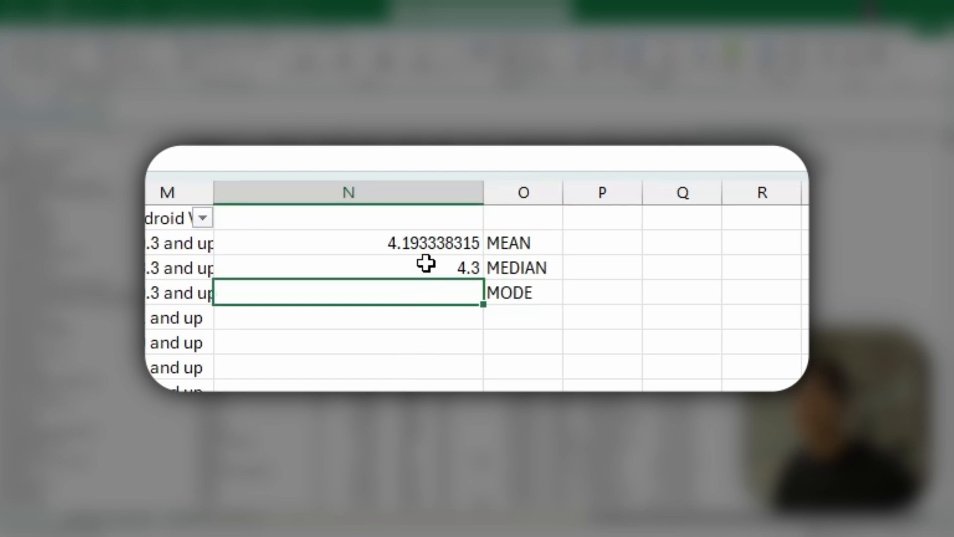
{"action": "left_click", "coordinate": [426, 264]}
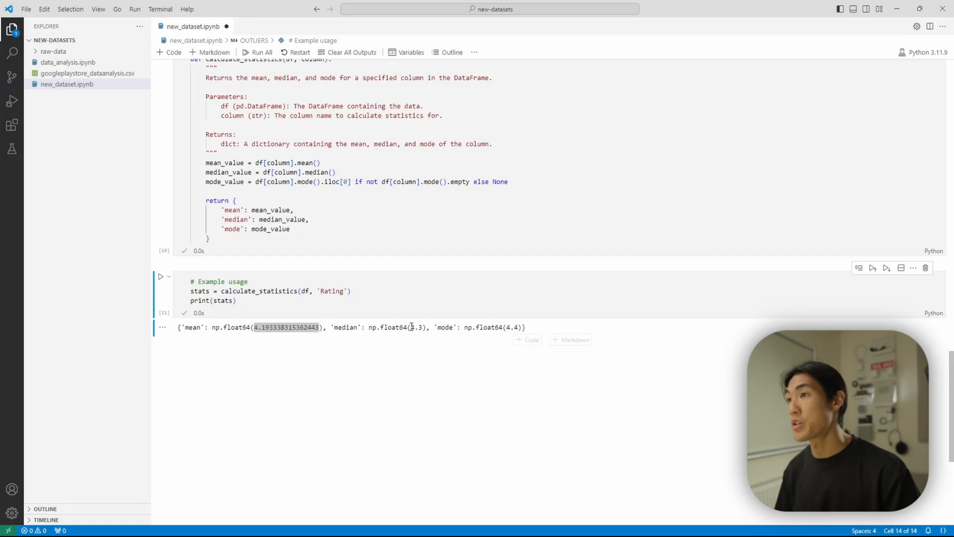
{"action": "left_click_drag", "start_coordinate": [378, 361], "coordinate": [531, 360]}
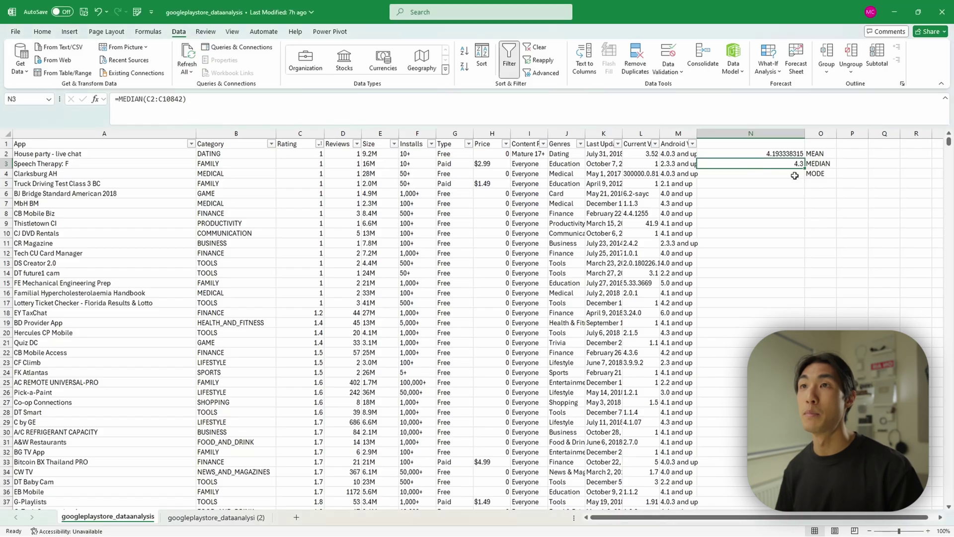
Compute the Rating mode in N4 with MODE.MULT, giving 4.4
{"action": "left_click", "coordinate": [795, 175]}
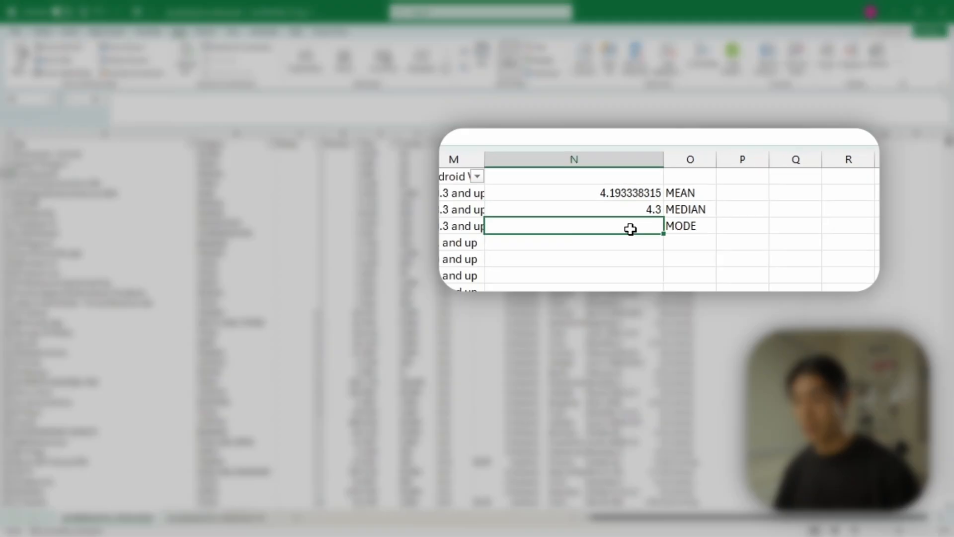
{"action": "type", "text": "=mod"}
{"action": "key", "text": "Down"}
{"action": "key", "text": "Tab"}
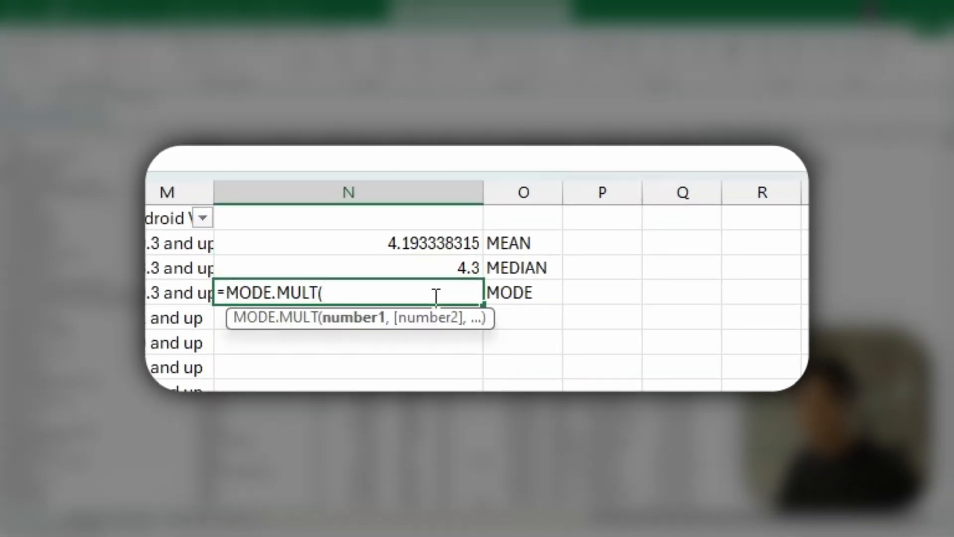
{"action": "key", "text": "Left"}
{"action": "key", "text": "Left"}
{"action": "key", "text": "Left"}
{"action": "key", "text": "Left"}
{"action": "key", "text": "Left"}
{"action": "key", "text": "Left"}
{"action": "key", "text": "Left"}
{"action": "key", "text": "Left"}
{"action": "key", "text": "Left"}
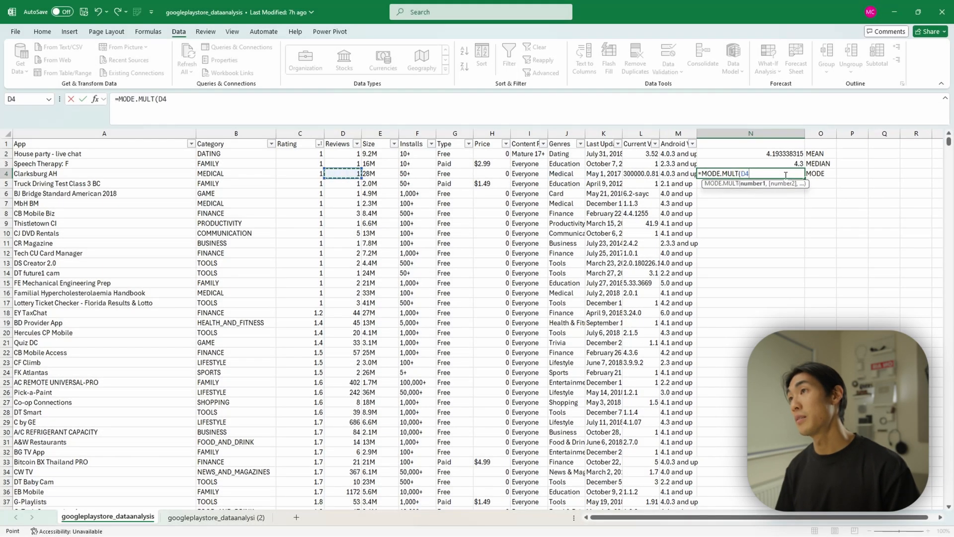
{"action": "key", "text": "ctrl+shift+Down"}
{"action": "key", "text": "Return"}
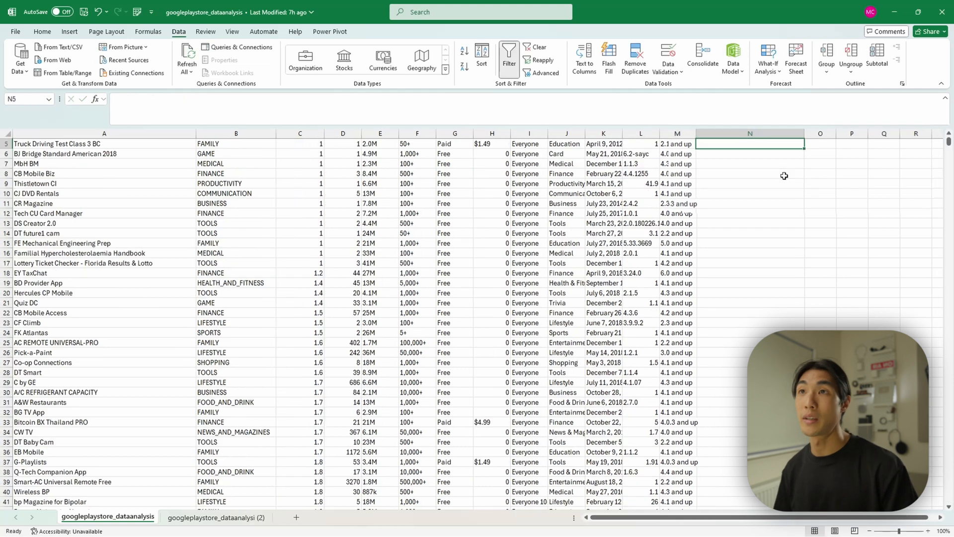
{"action": "scroll", "coordinate": [784, 176], "scroll_direction": "up", "scroll_amount": 2}
Select the mean, median and mode results and dismiss Quick Analysis
{"action": "left_click_drag", "start_coordinate": [768, 153], "coordinate": [769, 173]}
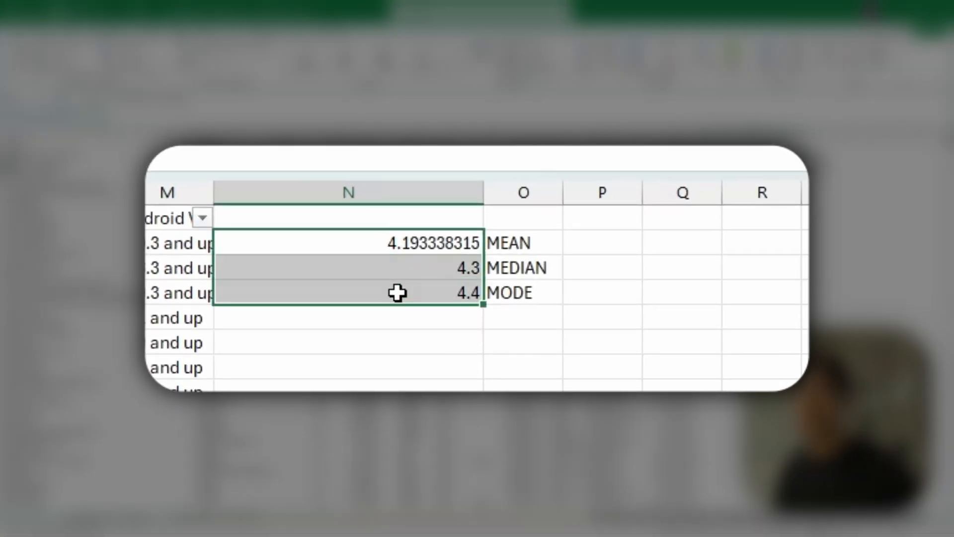
{"action": "key", "text": "ctrl+q"}
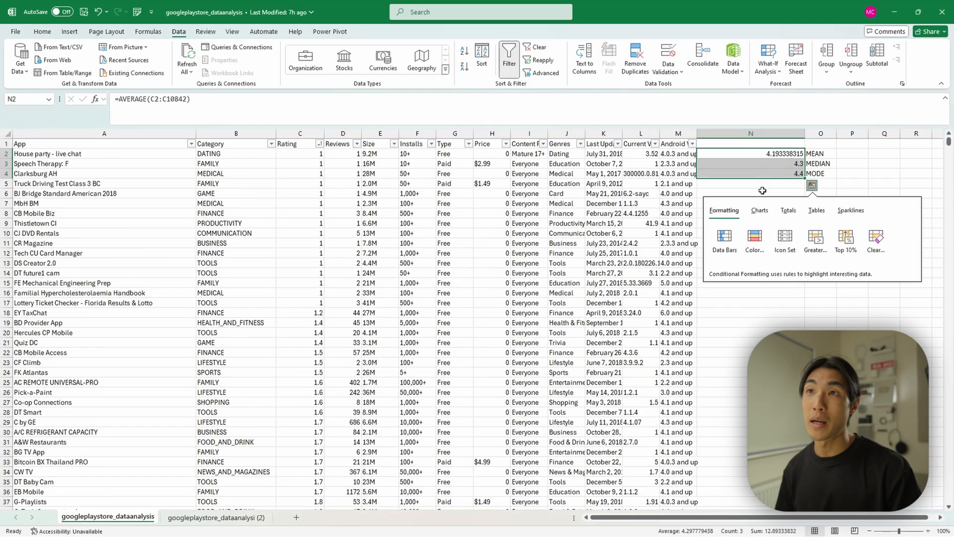
{"action": "left_click", "coordinate": [770, 182]}
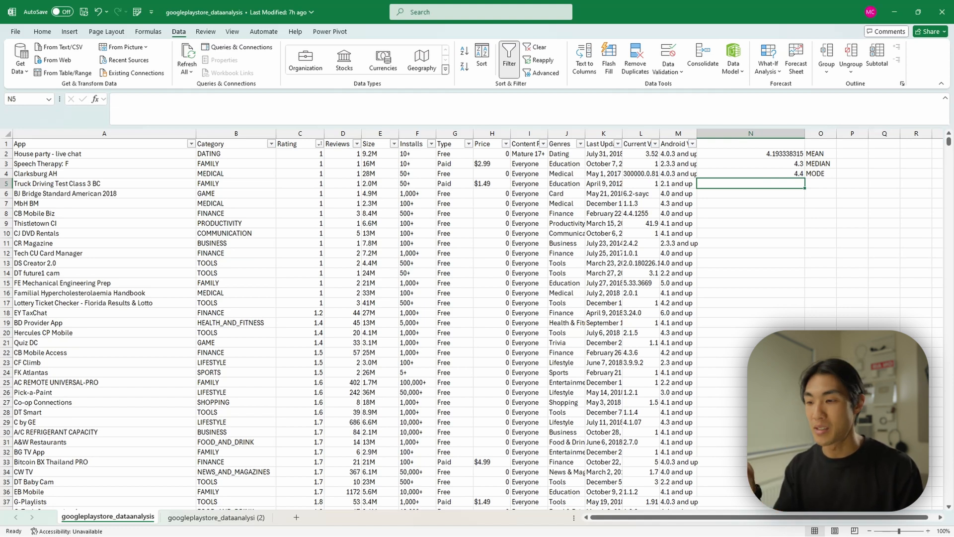
Switch from Excel back to the Visual Studio Code notebook window
{"action": "key", "text": "alt+Tab"}
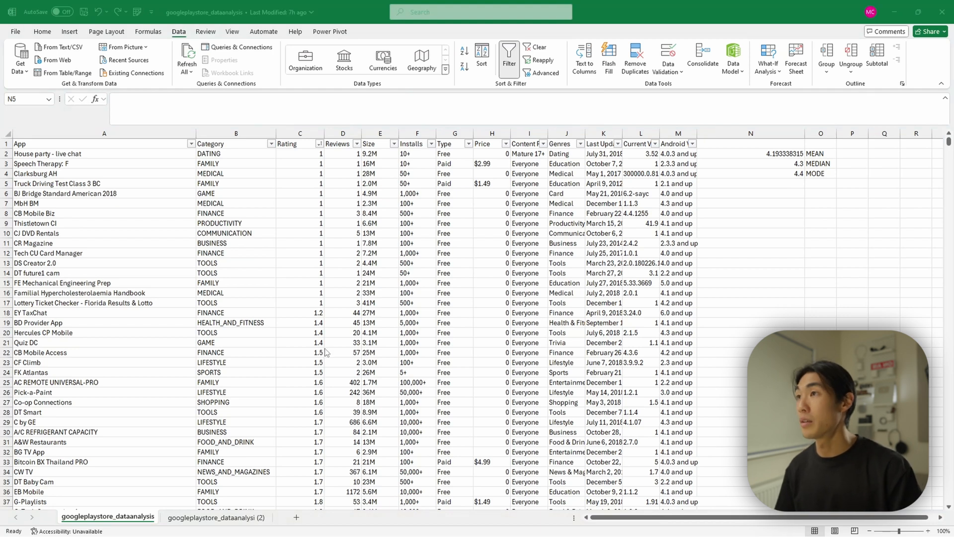
{"action": "key", "text": "alt+Tab"}
{"action": "key", "text": "alt+Tab"}
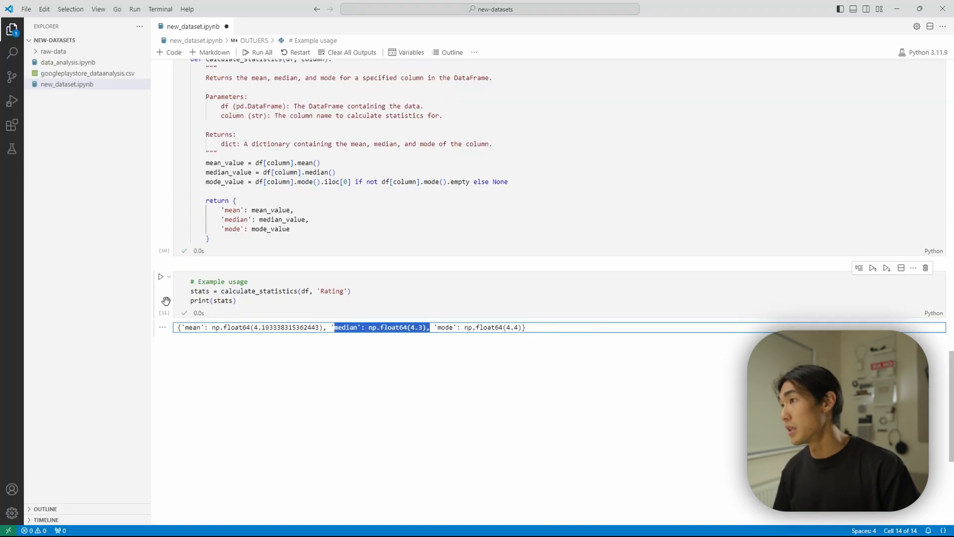
Add a code cell with the pasted plot_histogram_seaborn function and run it
{"action": "key", "text": "Escape"}
{"action": "key", "text": "b"}
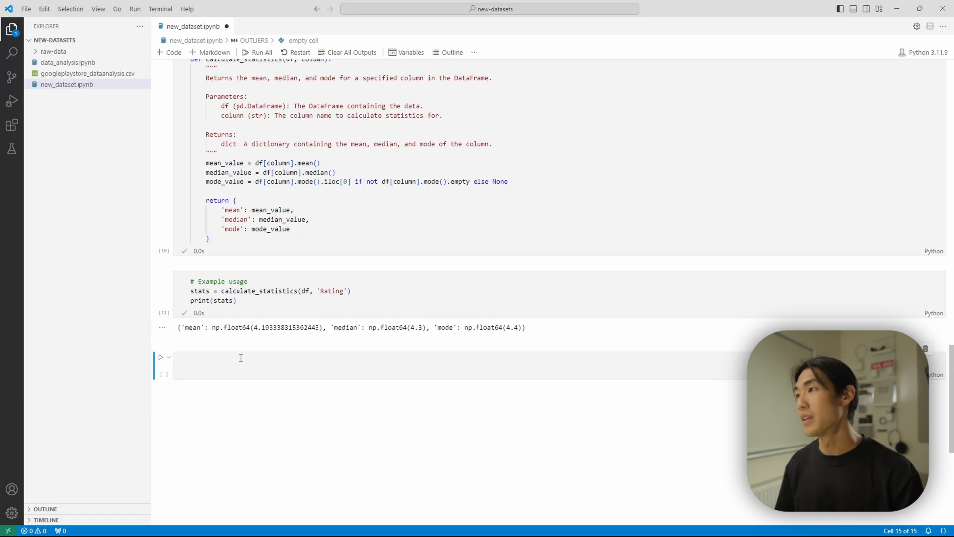
{"action": "left_click", "coordinate": [241, 358]}
{"action": "key", "text": "ctrl+v"}
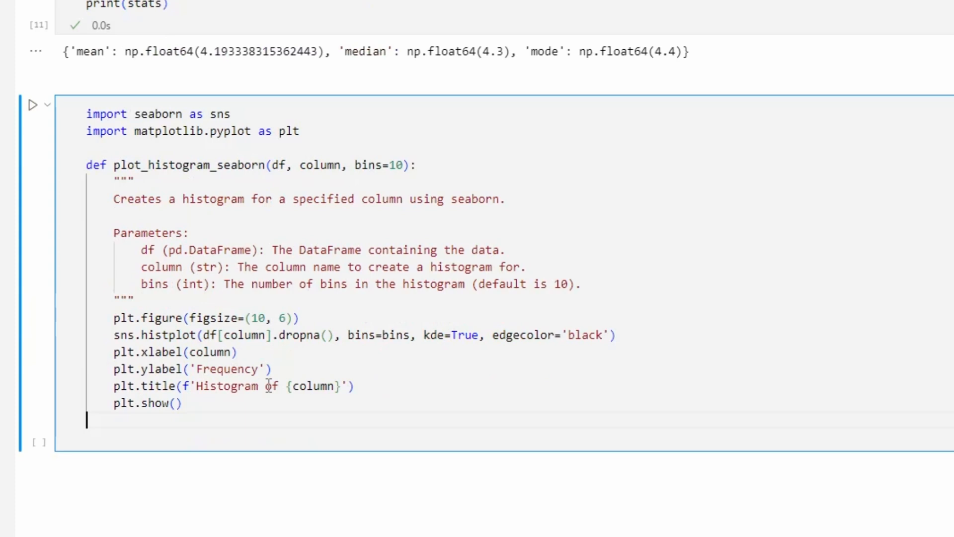
{"action": "key", "text": "ctrl+Return"}
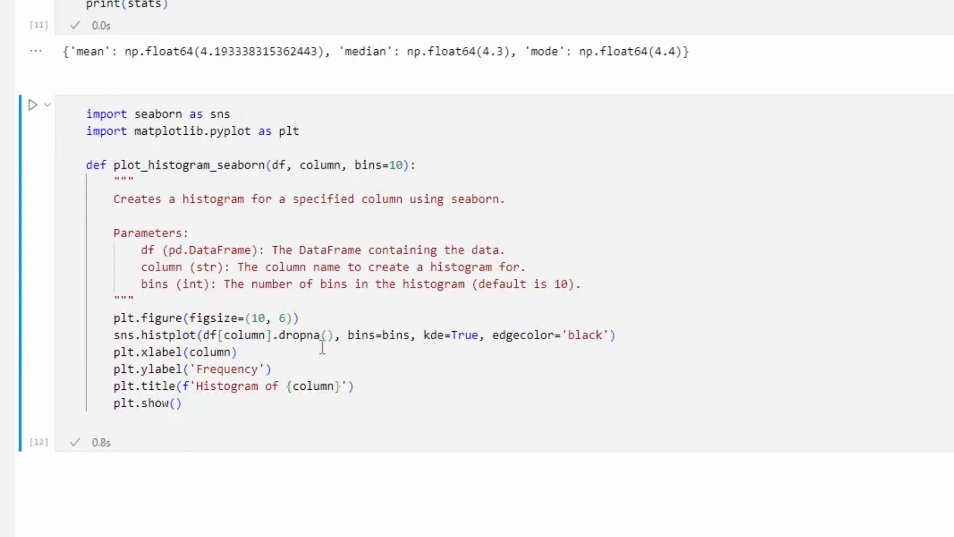
{"action": "scroll", "coordinate": [316, 341], "scroll_direction": "down", "scroll_amount": 2}
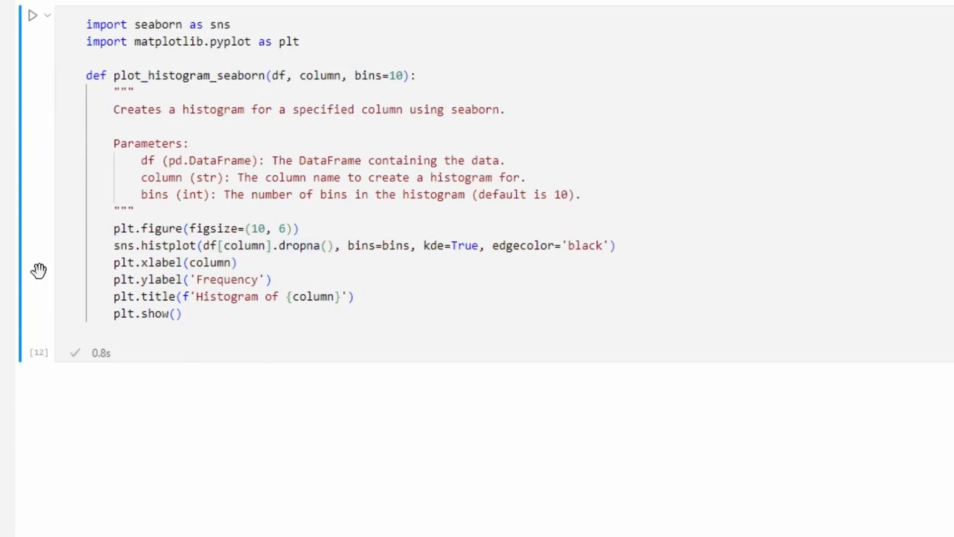
Add a cell calling plot_histogram_seaborn on 'Rating' with bins=50 and run it
{"action": "key", "text": "b"}
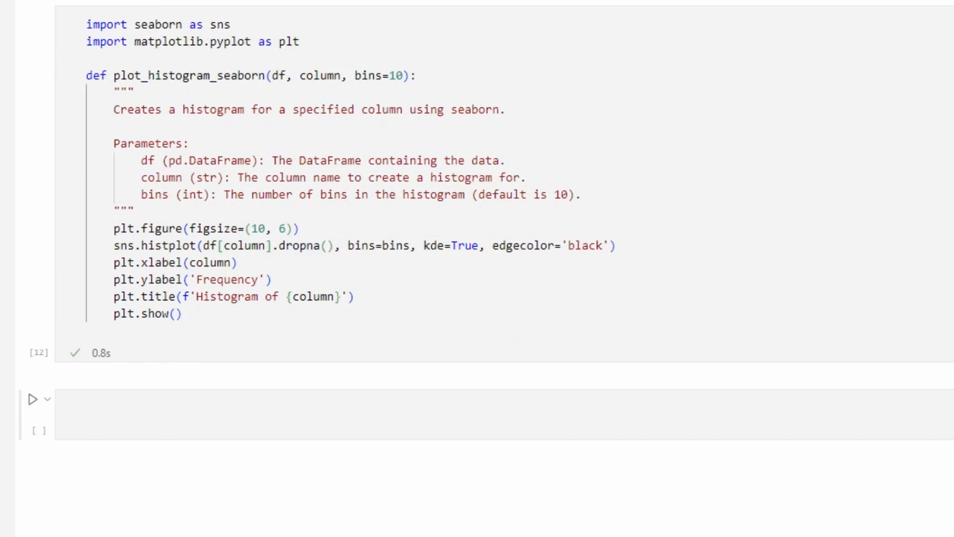
{"action": "left_click", "coordinate": [135, 408]}
{"action": "key", "text": "ctrl+v"}
{"action": "scroll", "coordinate": [283, 353], "scroll_direction": "down", "scroll_amount": 4}
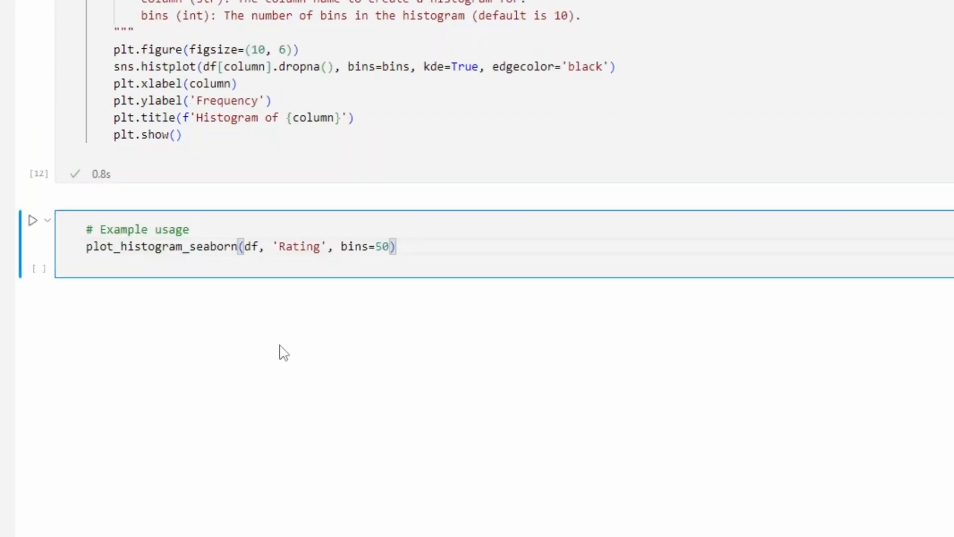
{"action": "left_click", "coordinate": [454, 247]}
{"action": "key", "text": "ctrl+Return"}
{"action": "scroll", "coordinate": [453, 246], "scroll_direction": "down", "scroll_amount": 2}
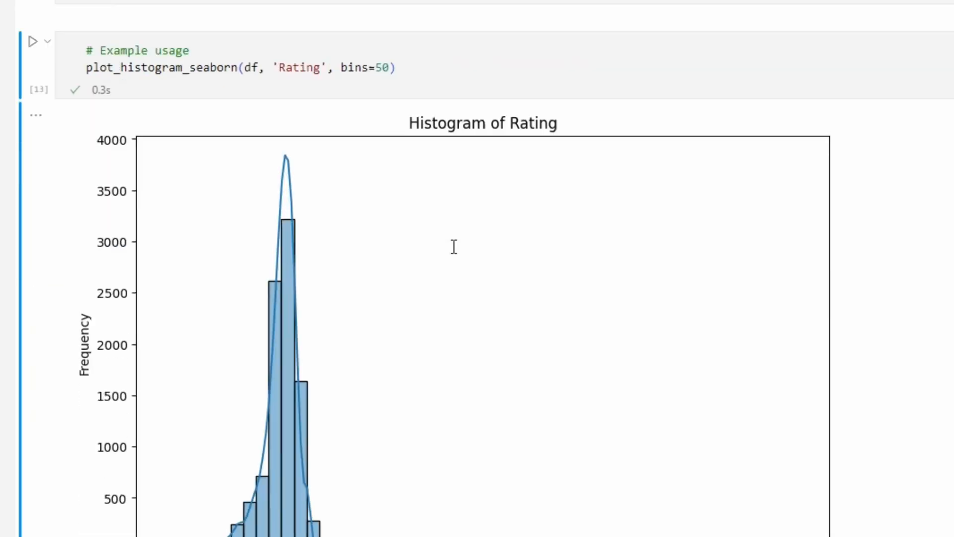
{"action": "scroll", "coordinate": [454, 246], "scroll_direction": "down", "scroll_amount": 3}
{"action": "scroll", "coordinate": [307, 234], "scroll_direction": "up", "scroll_amount": 2}
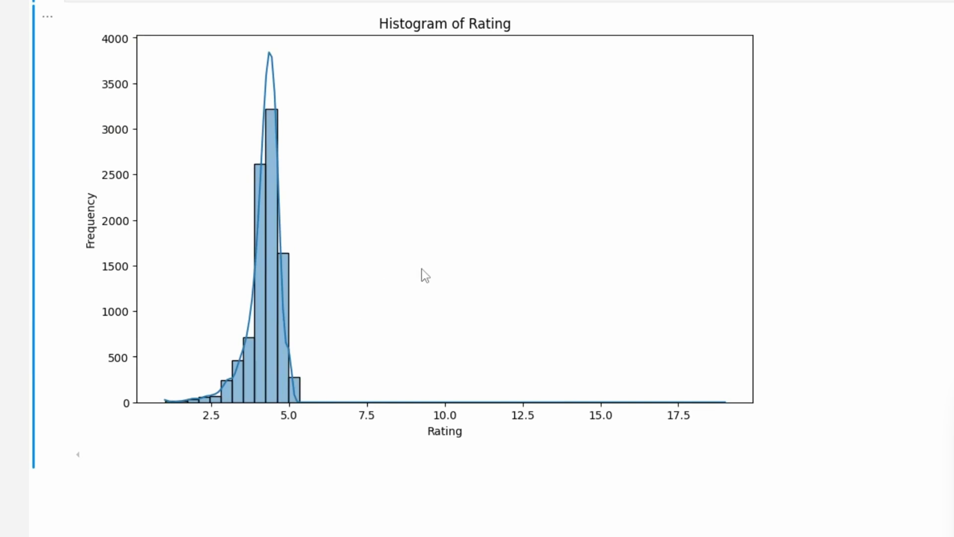
{"action": "scroll", "coordinate": [634, 444], "scroll_direction": "up", "scroll_amount": 1}
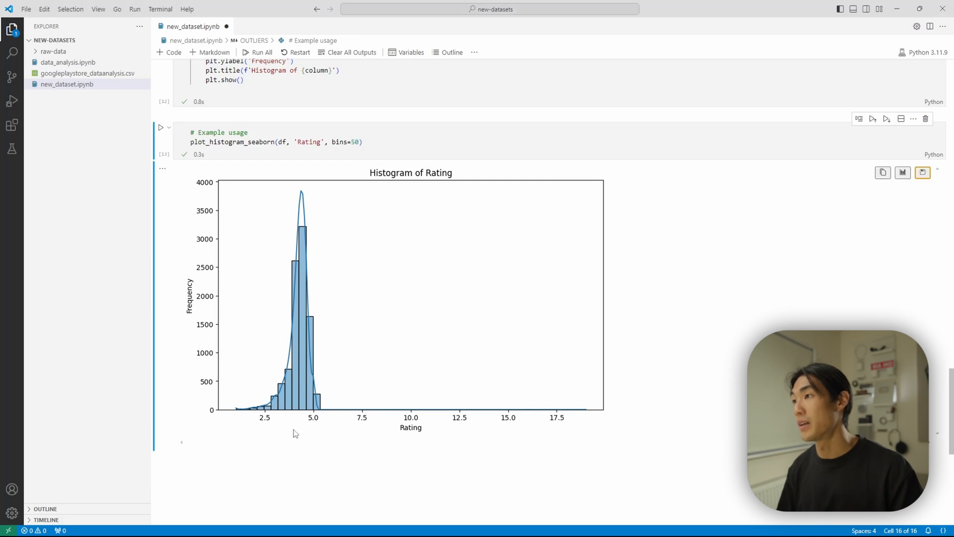
Add and run a cell plotting the Rating histogram on df[df.Rating != 19], excluding the outlier
{"action": "left_click", "coordinate": [176, 375]}
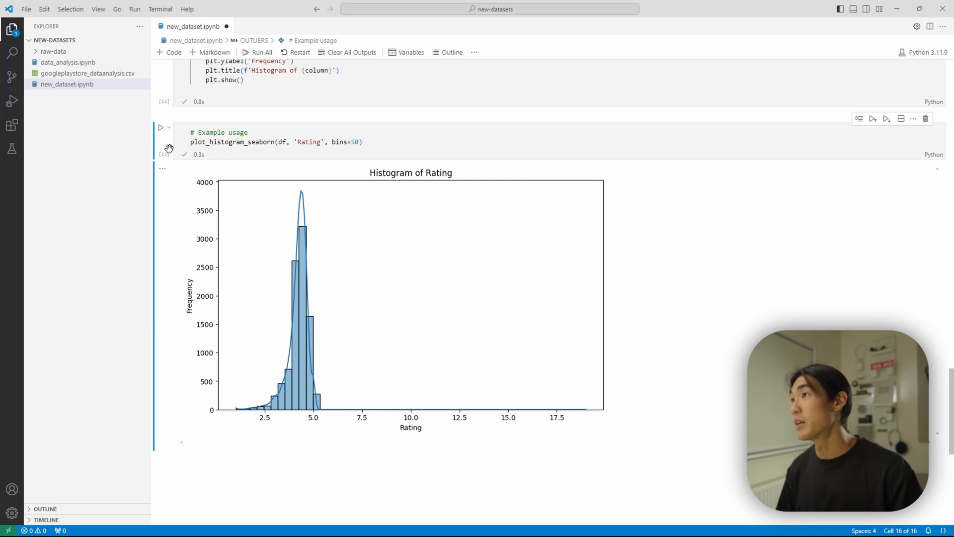
{"action": "key", "text": "b"}
{"action": "key", "text": "ctrl+v"}
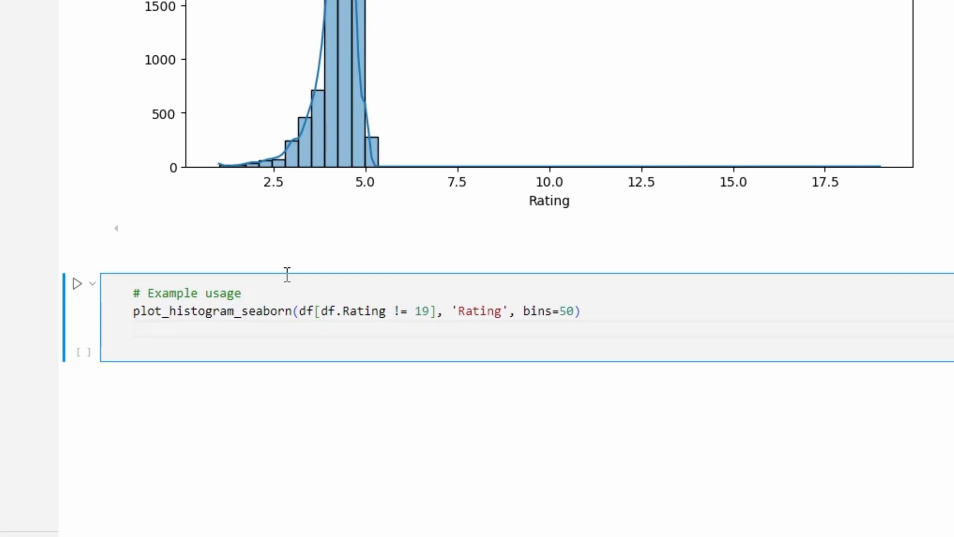
{"action": "left_click", "coordinate": [297, 303]}
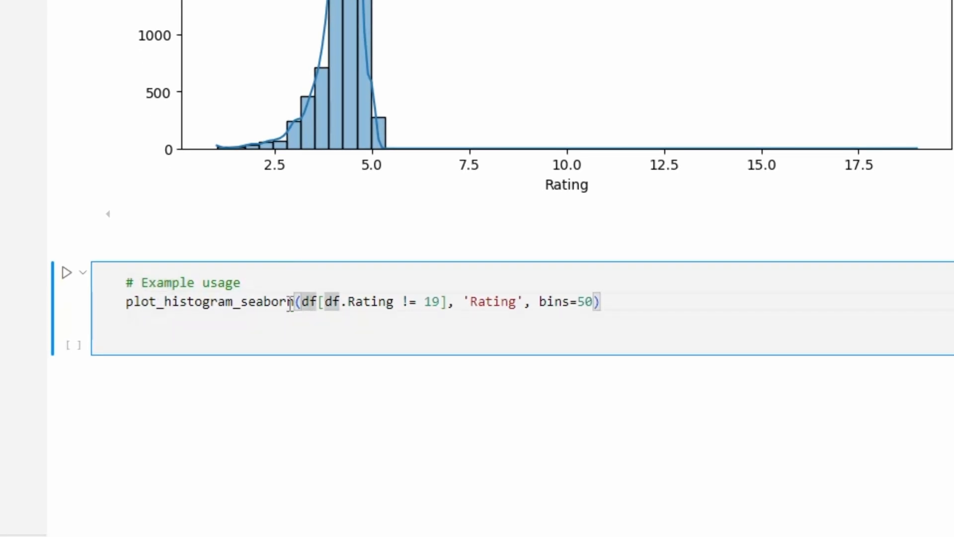
{"action": "mouse_move", "coordinate": [653, 305]}
{"action": "left_mouse_down"}
{"action": "mouse_move", "coordinate": [307, 302]}
{"action": "mouse_move", "coordinate": [442, 301]}
{"action": "left_mouse_up"}
{"action": "left_click", "coordinate": [319, 302]}
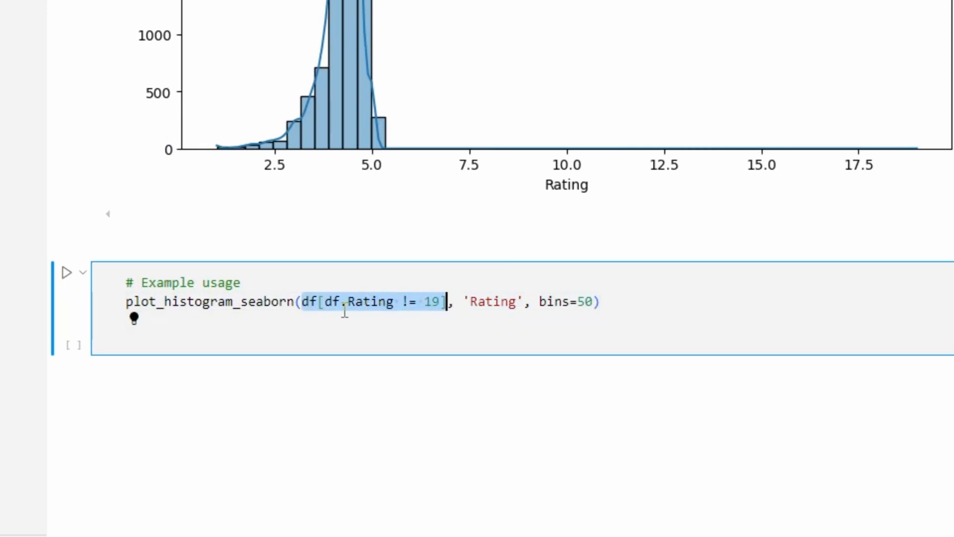
{"action": "left_click_drag", "start_coordinate": [404, 302], "coordinate": [443, 302]}
{"action": "left_click", "coordinate": [402, 301]}
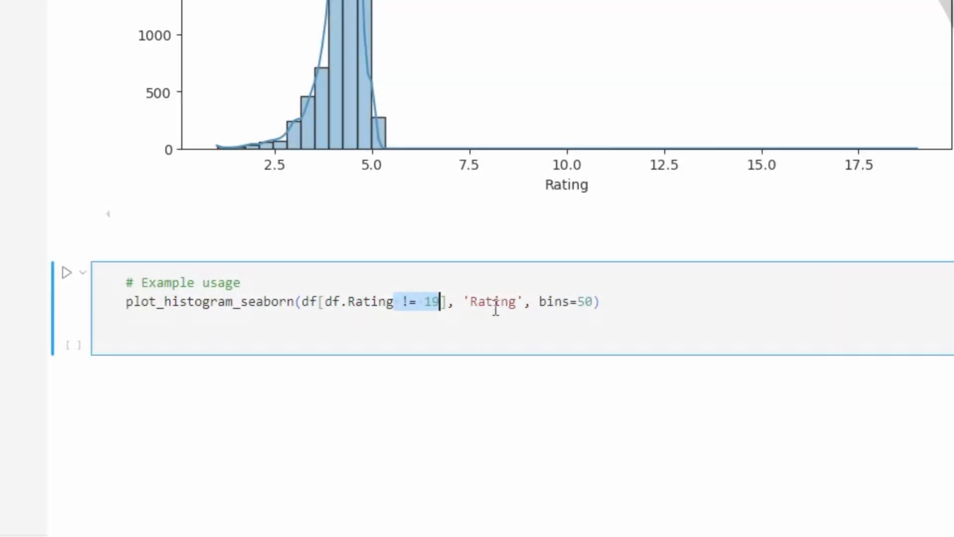
{"action": "left_click", "coordinate": [627, 309]}
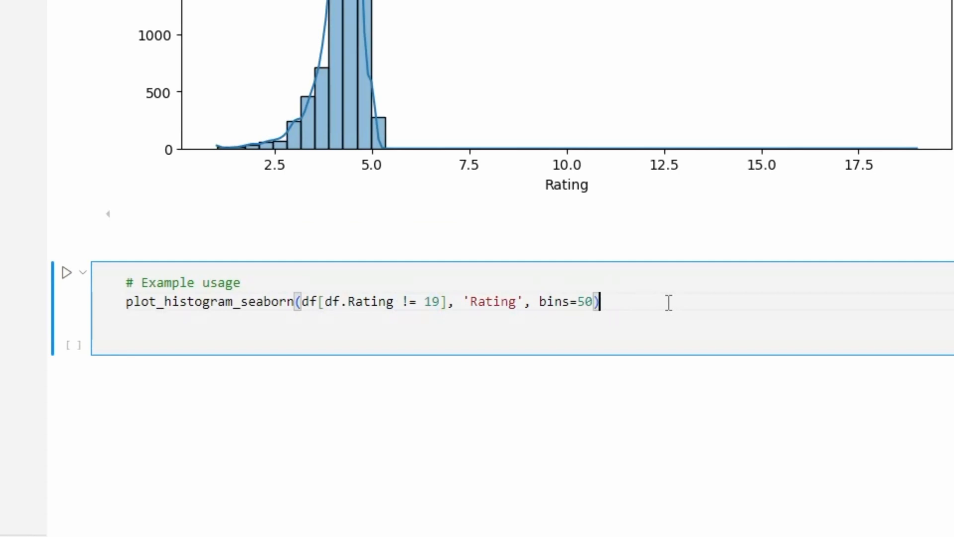
{"action": "key", "text": "ctrl+Return"}
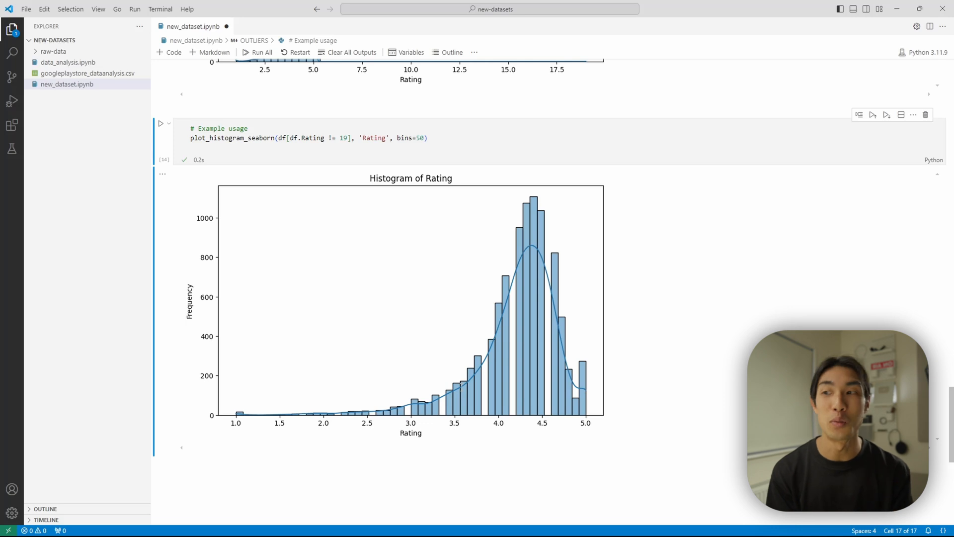
{"action": "scroll", "coordinate": [304, 273], "scroll_direction": "up", "scroll_amount": 3}
{"action": "scroll", "coordinate": [305, 273], "scroll_direction": "up", "scroll_amount": 10}
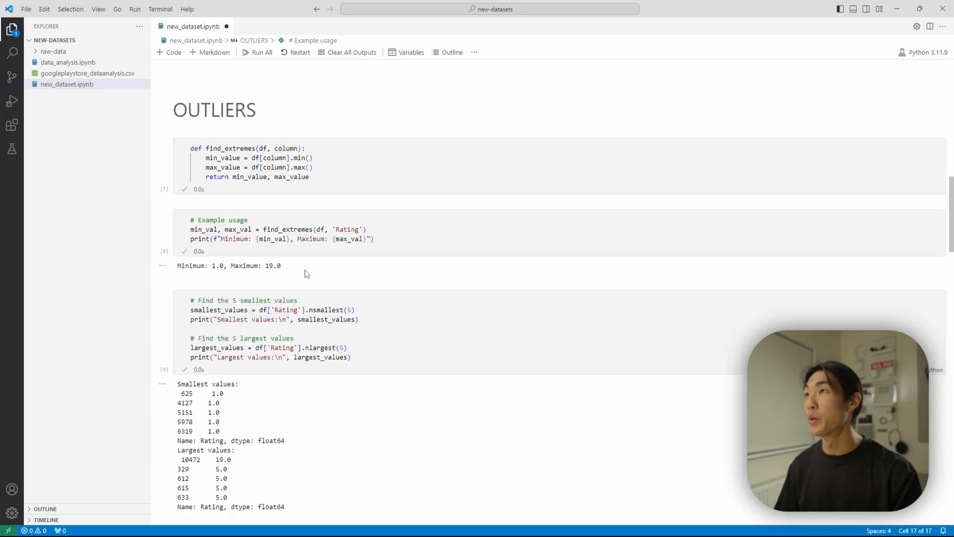
{"action": "scroll", "coordinate": [305, 273], "scroll_direction": "up", "scroll_amount": 10}
Insert a markdown cell '# CONTEXT AND RELEVANCE' above the first cell and render it
{"action": "left_click", "coordinate": [170, 107]}
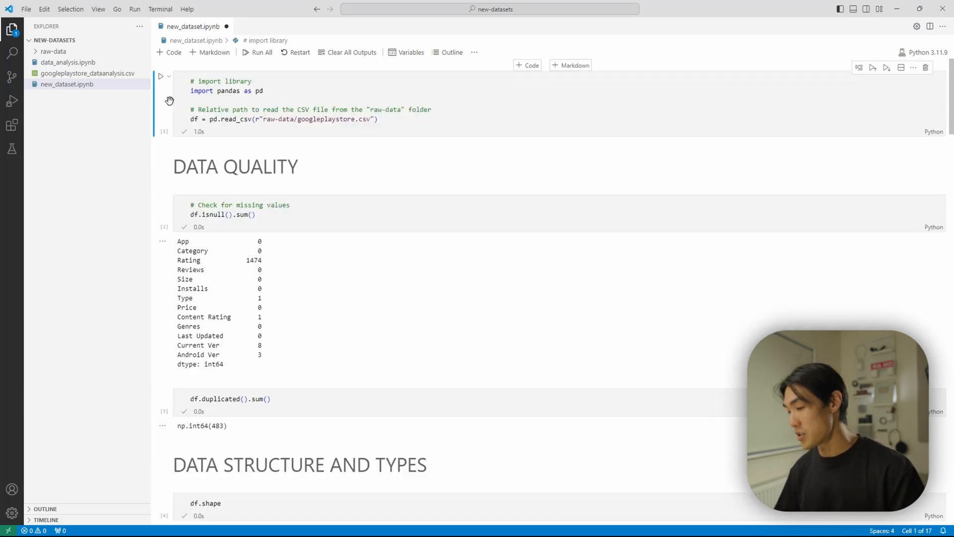
{"action": "key", "text": "a"}
{"action": "key", "text": "m"}
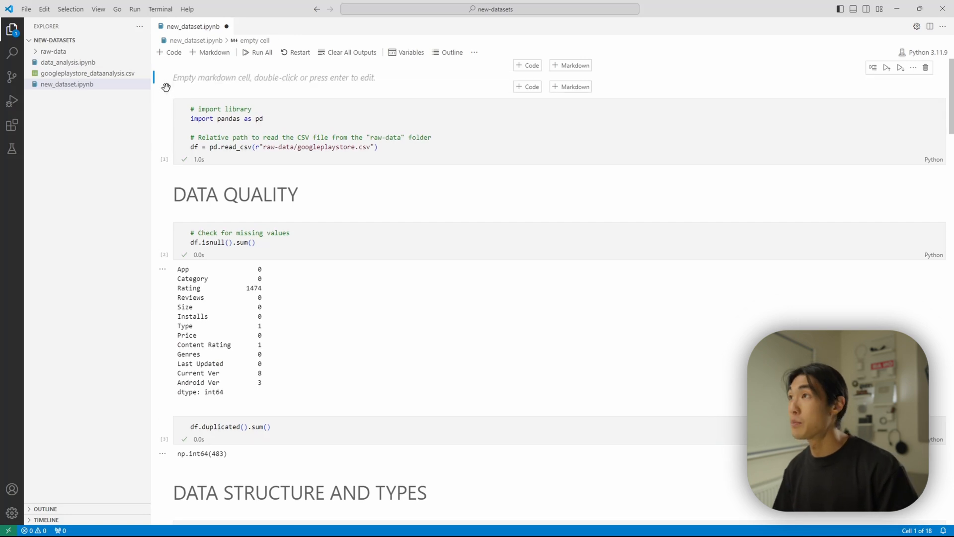
{"action": "key", "text": "Return"}
{"action": "type", "text": "# CONTEXT AND RELEVANCE"}
{"action": "key", "text": "Caps_Lock"}
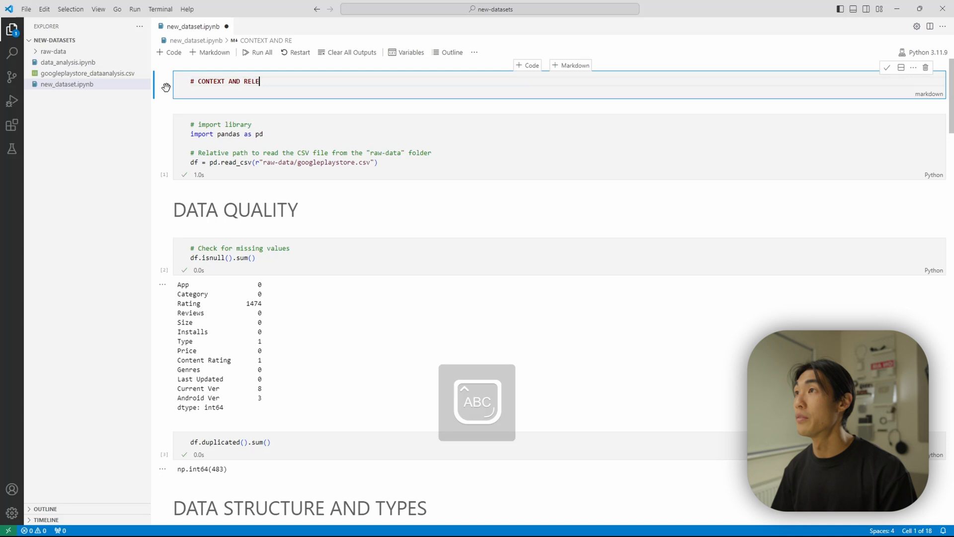
{"action": "key", "text": "ctrl+Return"}
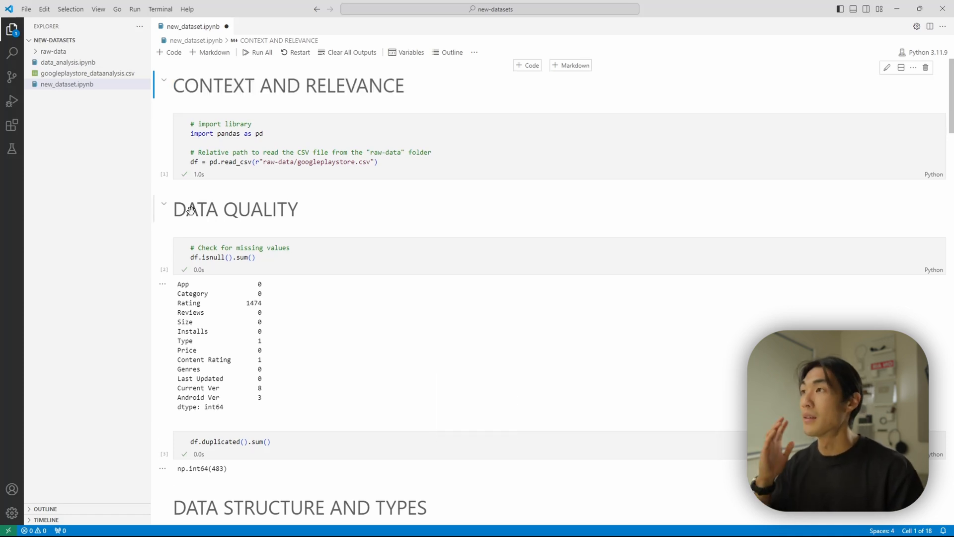
{"action": "left_click", "coordinate": [207, 212]}
{"action": "scroll", "coordinate": [266, 251], "scroll_direction": "down", "scroll_amount": 2}
{"action": "scroll", "coordinate": [269, 286], "scroll_direction": "down", "scroll_amount": 2}
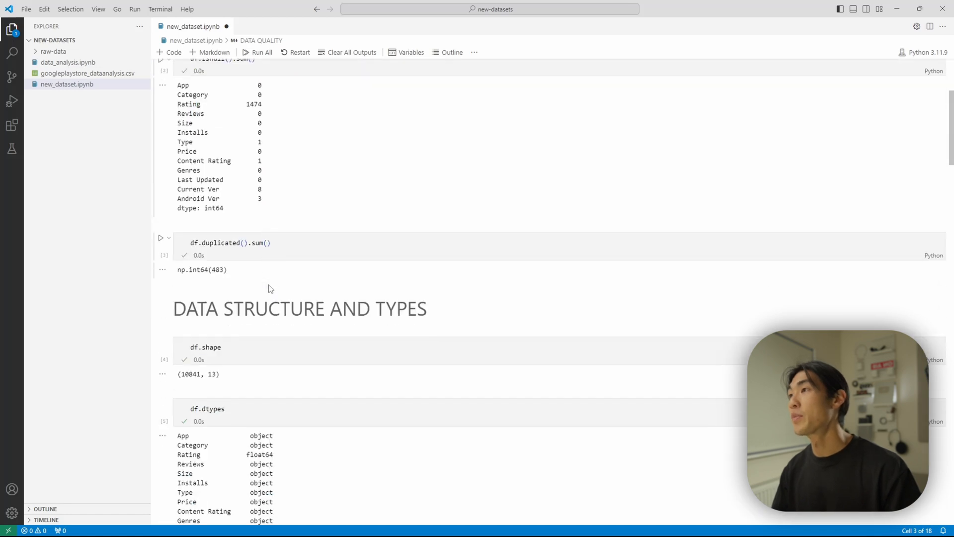
{"action": "scroll", "coordinate": [298, 313], "scroll_direction": "down", "scroll_amount": 2}
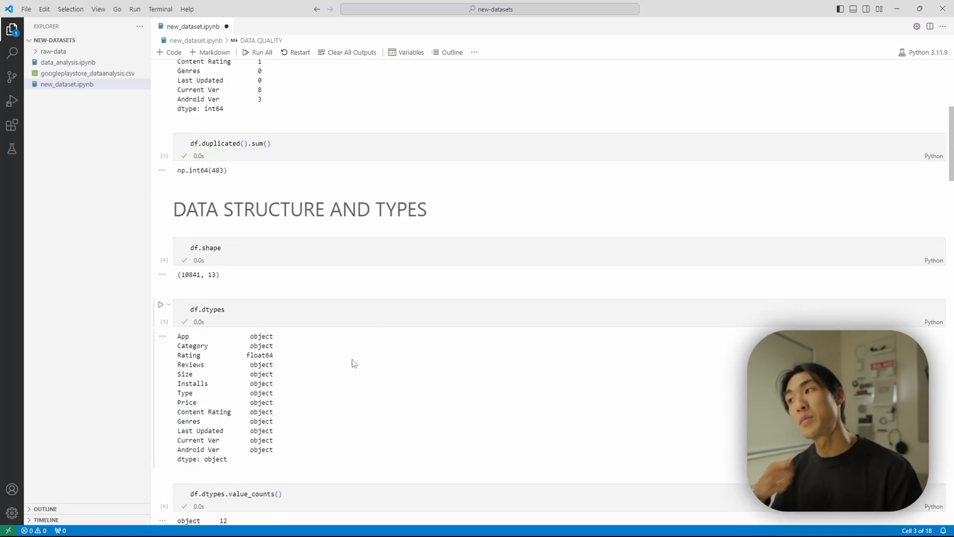
{"action": "scroll", "coordinate": [356, 355], "scroll_direction": "down", "scroll_amount": 2}
{"action": "scroll", "coordinate": [354, 363], "scroll_direction": "down", "scroll_amount": 3}
{"action": "scroll", "coordinate": [353, 363], "scroll_direction": "down", "scroll_amount": 3}
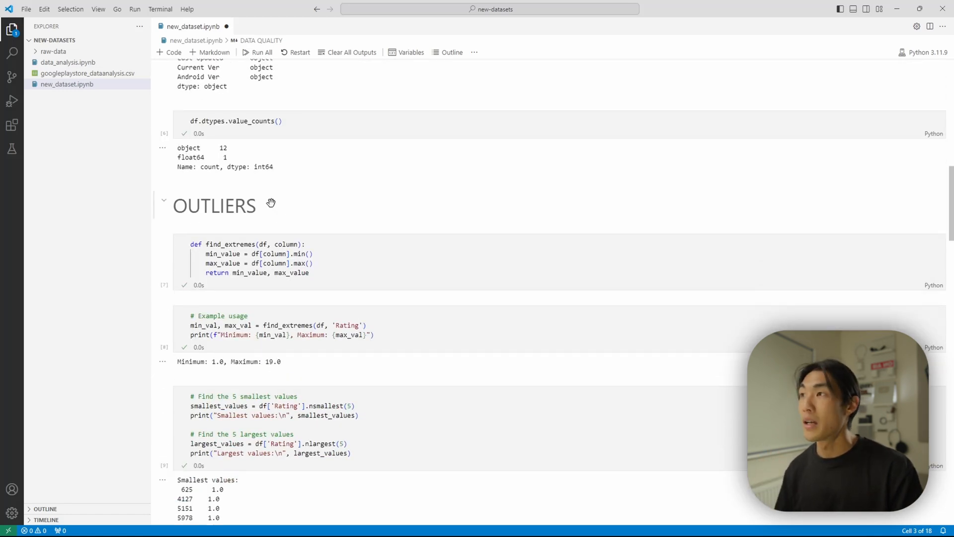
{"action": "scroll", "coordinate": [323, 345], "scroll_direction": "down", "scroll_amount": 2}
{"action": "scroll", "coordinate": [324, 341], "scroll_direction": "down", "scroll_amount": 3}
{"action": "scroll", "coordinate": [325, 342], "scroll_direction": "down", "scroll_amount": 4}
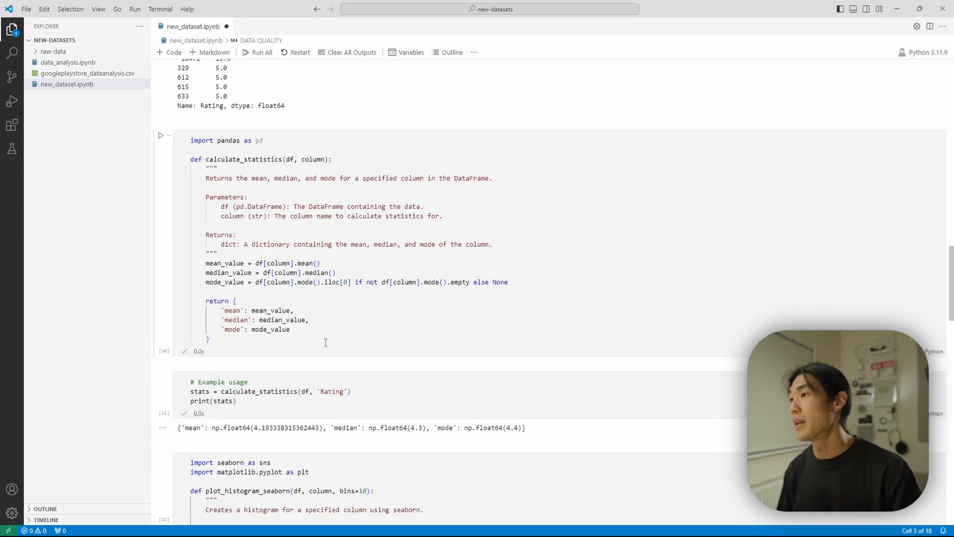
{"action": "scroll", "coordinate": [326, 343], "scroll_direction": "down", "scroll_amount": 3}
{"action": "scroll", "coordinate": [325, 343], "scroll_direction": "down", "scroll_amount": 2}
{"action": "scroll", "coordinate": [325, 345], "scroll_direction": "up", "scroll_amount": 5}
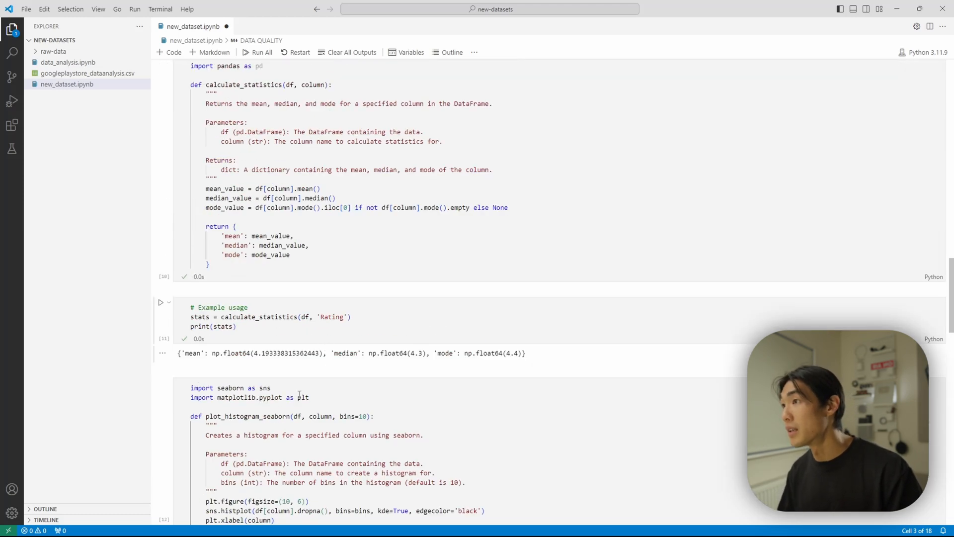
{"action": "scroll", "coordinate": [299, 395], "scroll_direction": "down", "scroll_amount": 1}
{"action": "scroll", "coordinate": [298, 393], "scroll_direction": "down", "scroll_amount": 1}
{"action": "scroll", "coordinate": [284, 384], "scroll_direction": "up", "scroll_amount": 4}
{"action": "scroll", "coordinate": [268, 375], "scroll_direction": "up", "scroll_amount": 1}
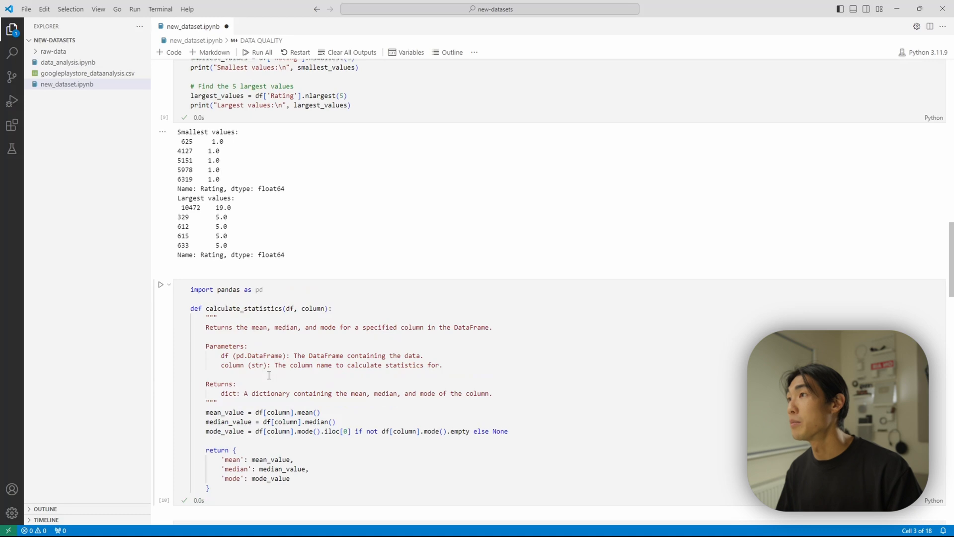
{"action": "scroll", "coordinate": [268, 376], "scroll_direction": "up", "scroll_amount": 1}
Insert a markdown cell '# DATA DISTRIBUTIONS AND SUMMARY STATISTICS' above calculate_statistics and render it
{"action": "left_click", "coordinate": [167, 397]}
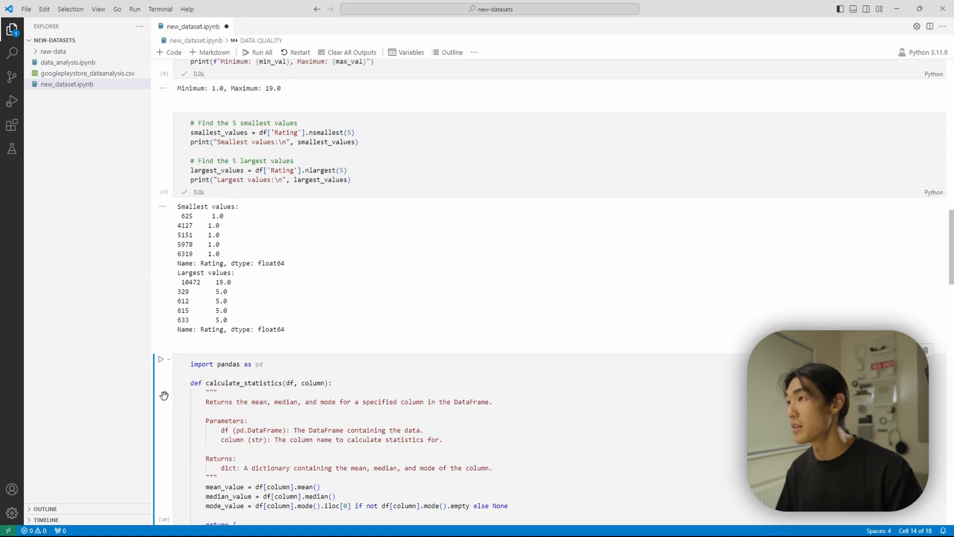
{"action": "key", "text": "a"}
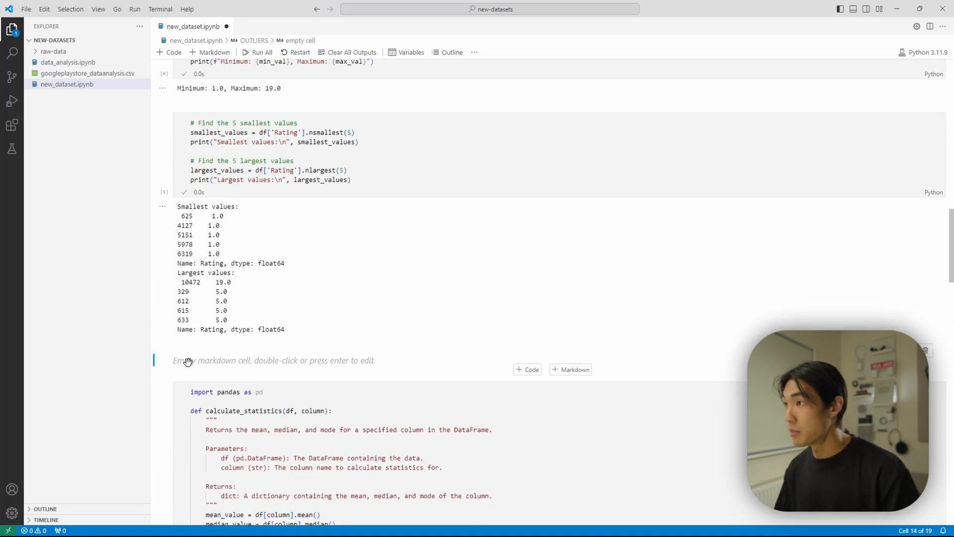
{"action": "left_click", "coordinate": [189, 366]}
{"action": "type", "text": "# DATA DISTRIBUT"}
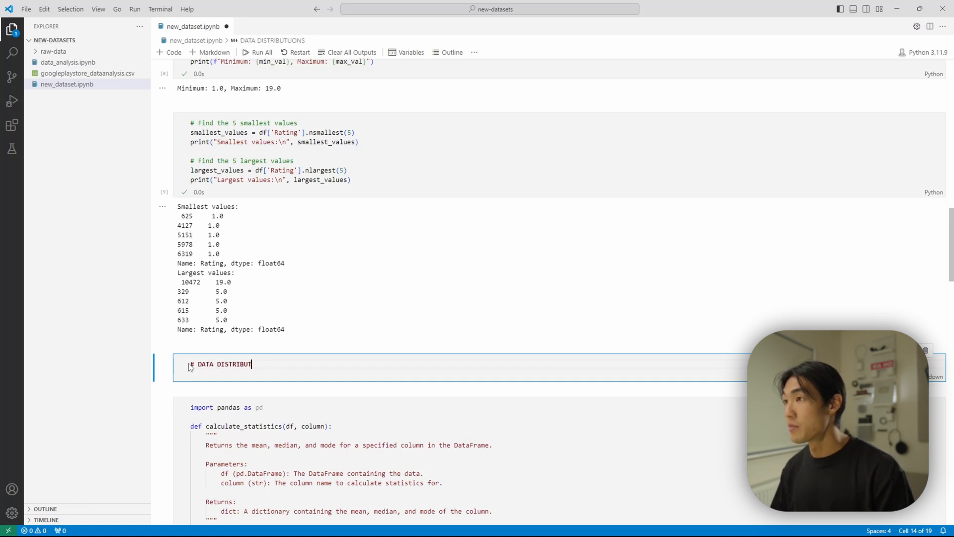
{"action": "type", "text": "IONS AND SUM"}
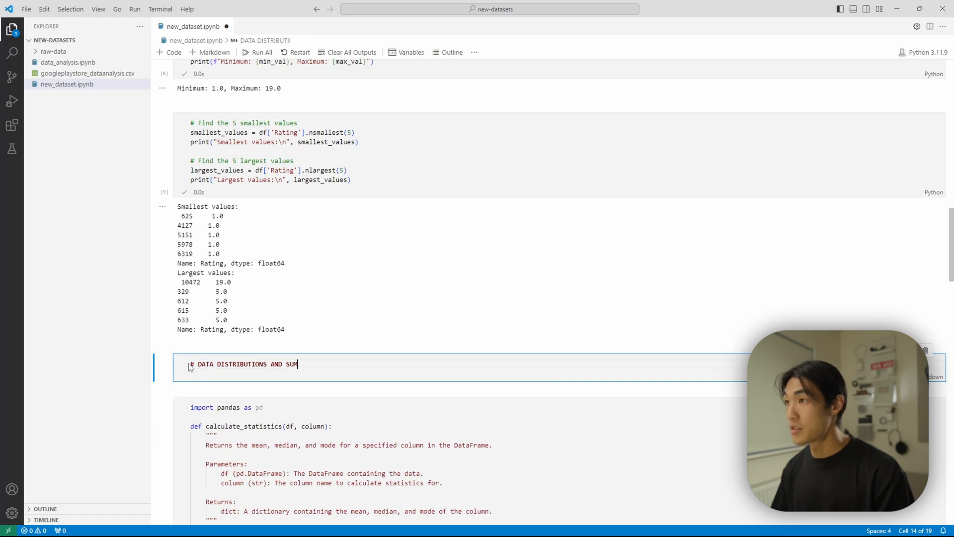
{"action": "type", "text": "MARY STATISTICS"}
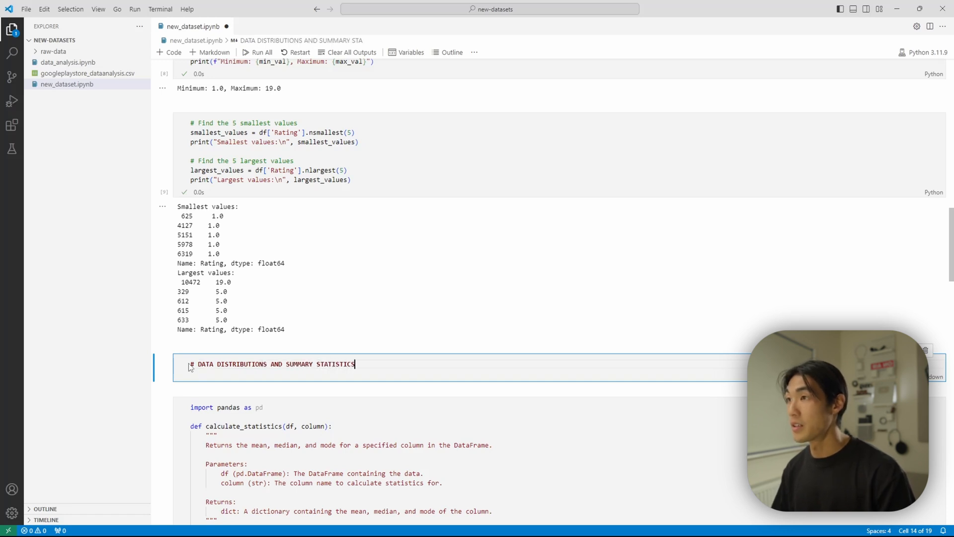
{"action": "key", "text": "ctrl+Return"}
{"action": "scroll", "coordinate": [189, 363], "scroll_direction": "down", "scroll_amount": 3}
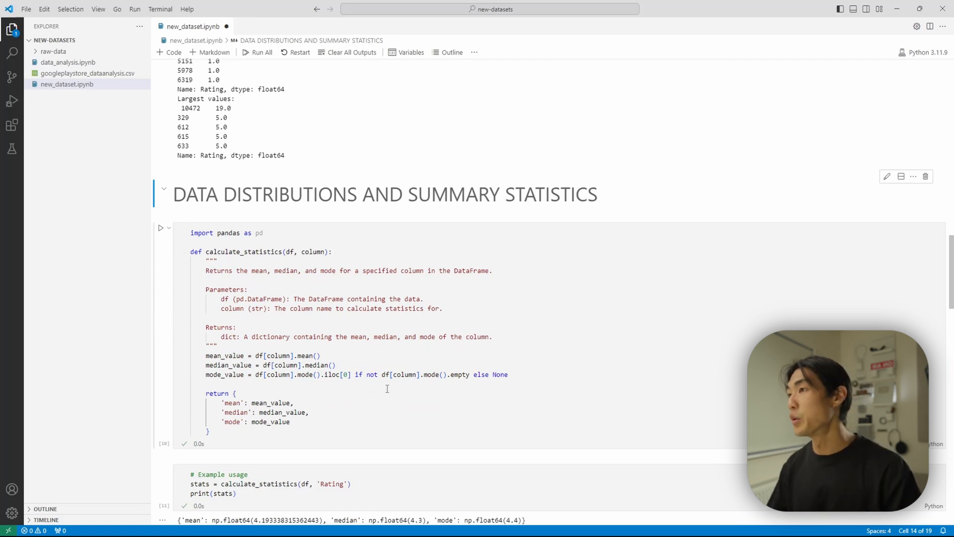
{"action": "scroll", "coordinate": [387, 389], "scroll_direction": "down", "scroll_amount": 3}
{"action": "scroll", "coordinate": [387, 389], "scroll_direction": "down", "scroll_amount": 1}
{"action": "scroll", "coordinate": [387, 389], "scroll_direction": "down", "scroll_amount": 3}
{"action": "scroll", "coordinate": [387, 393], "scroll_direction": "down", "scroll_amount": 5}
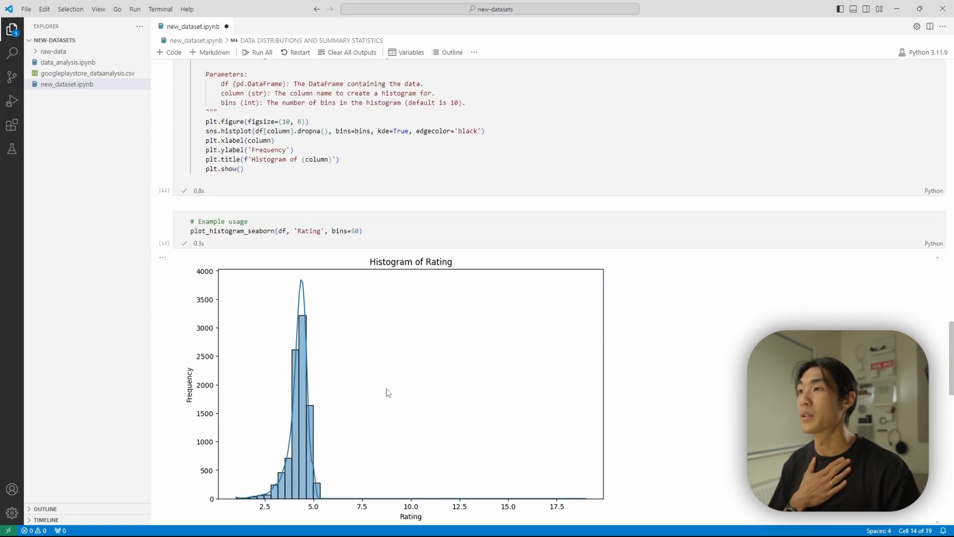
{"action": "scroll", "coordinate": [386, 392], "scroll_direction": "down", "scroll_amount": 1}
{"action": "scroll", "coordinate": [336, 314], "scroll_direction": "down", "scroll_amount": 3}
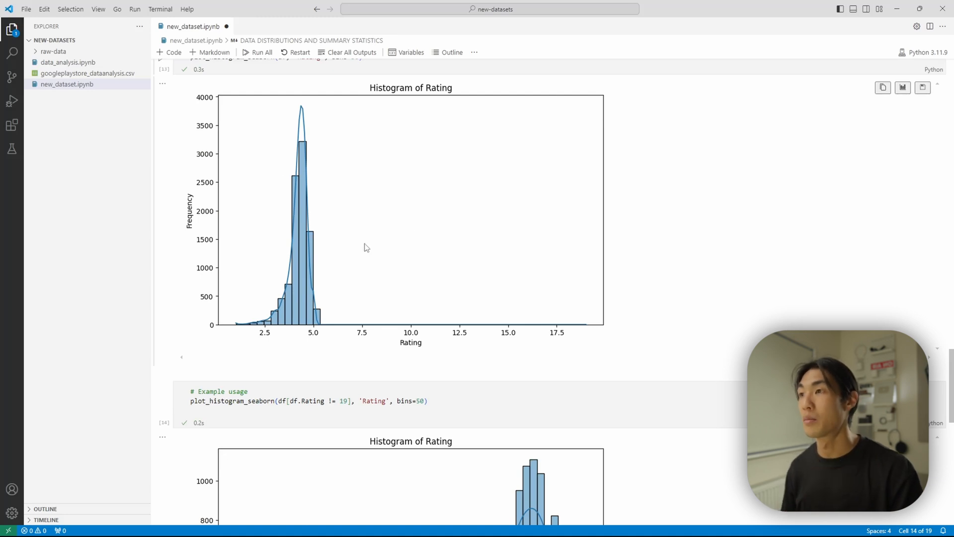
{"action": "scroll", "coordinate": [395, 314], "scroll_direction": "down", "scroll_amount": 3}
{"action": "scroll", "coordinate": [432, 385], "scroll_direction": "down", "scroll_amount": 2}
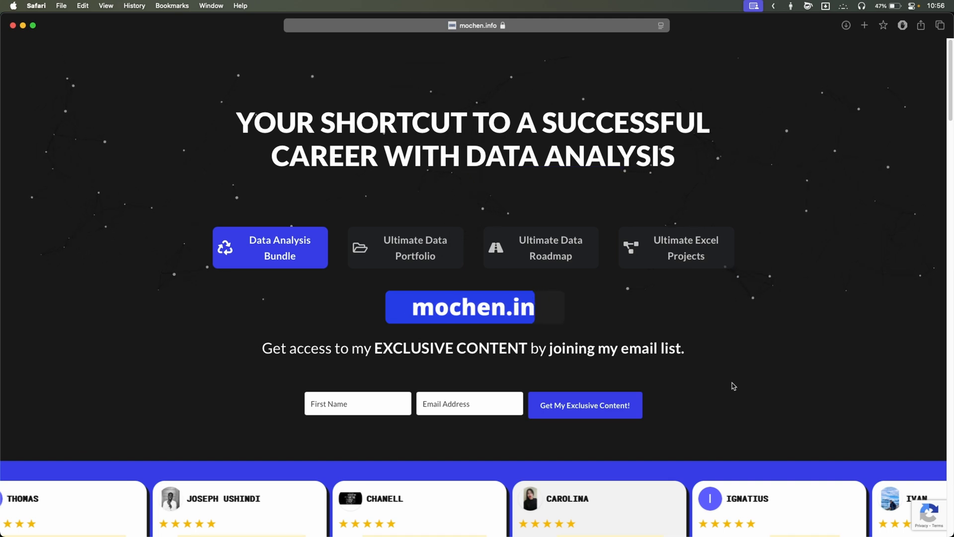
{"action": "scroll", "coordinate": [734, 386], "scroll_direction": "down", "scroll_amount": 2}
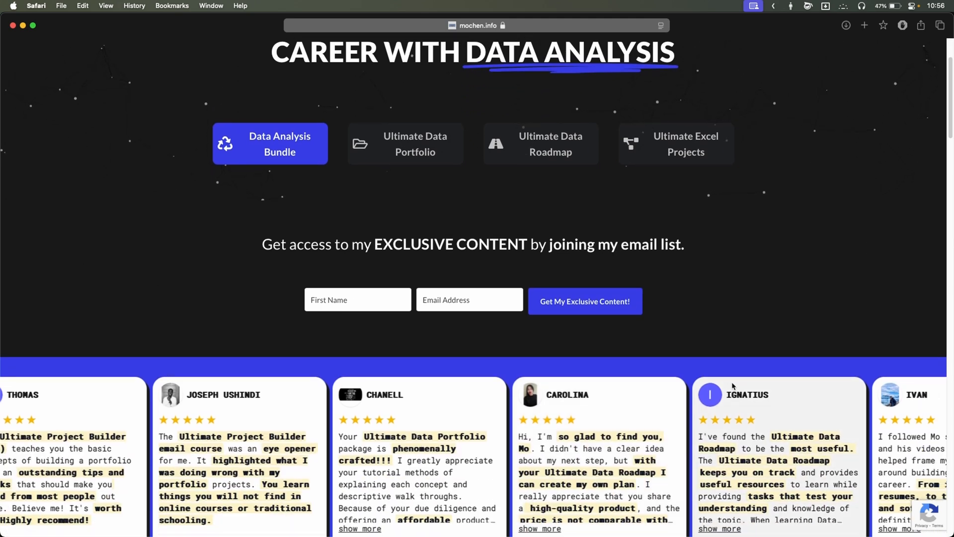
{"action": "scroll", "coordinate": [732, 386], "scroll_direction": "down", "scroll_amount": 3}
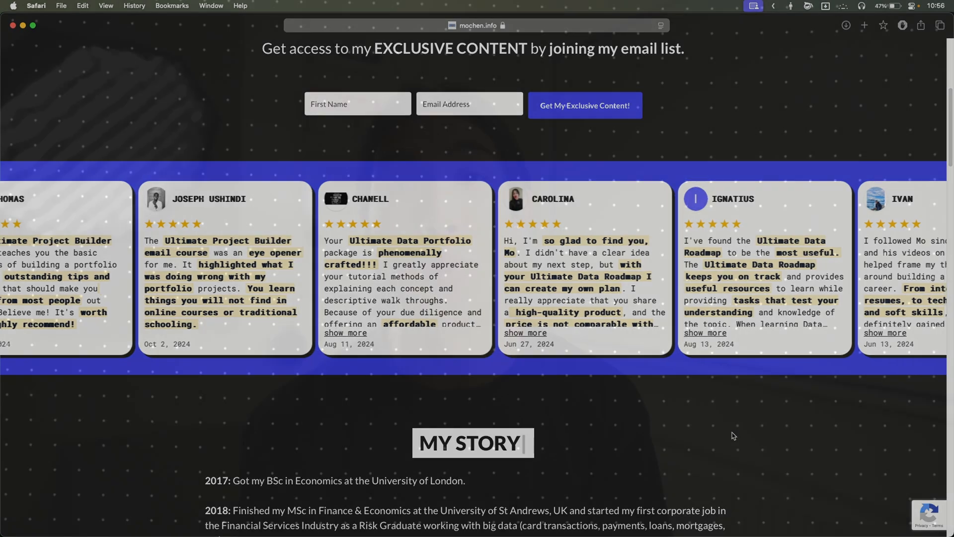